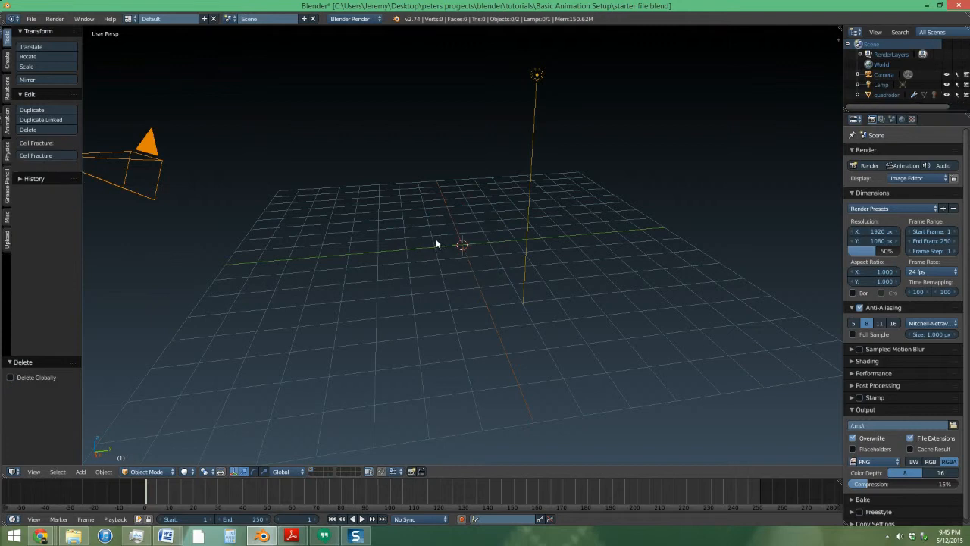
Step: Move all parts of the quadcopter from the second layer to the first layer and display the first layer
{"action": "left_click", "coordinate": [314, 471]}
{"action": "mouse_move", "coordinate": [471, 294]}
{"action": "middle_mouse_down"}
{"action": "mouse_move", "coordinate": [429, 284]}
{"action": "mouse_move", "coordinate": [508, 281]}
{"action": "mouse_move", "coordinate": [479, 280]}
{"action": "middle_mouse_up"}
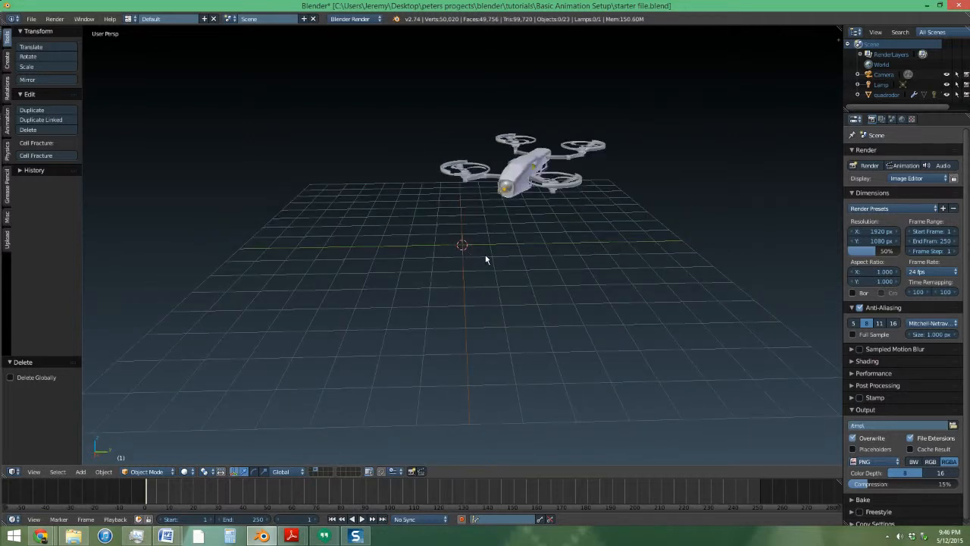
{"action": "scroll", "coordinate": [461, 195], "scroll_direction": "down", "scroll_amount": 5}
{"action": "left_click_drag", "start_coordinate": [462, 194], "coordinate": [521, 169]}
{"action": "right_click", "coordinate": [585, 160]}
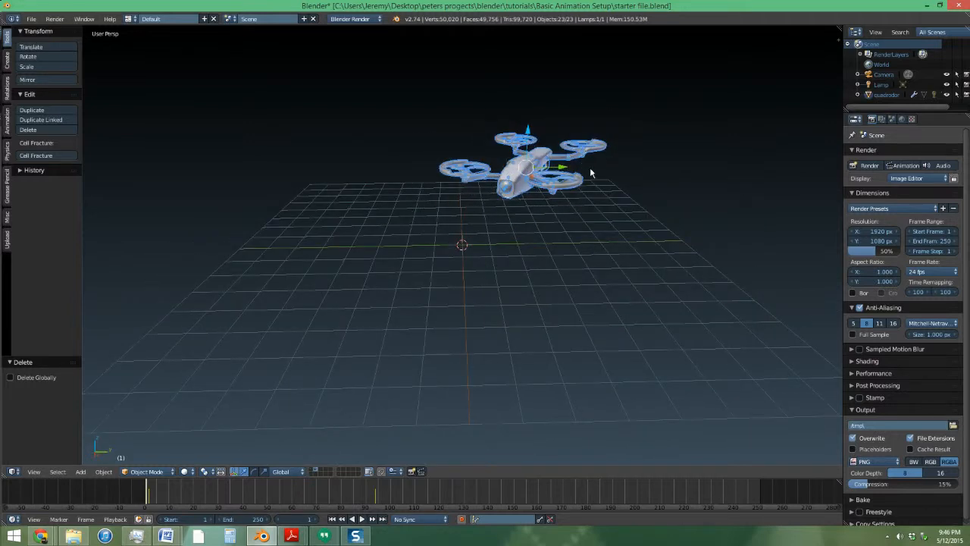
{"action": "key", "text": "m"}
{"action": "left_click", "coordinate": [679, 195]}
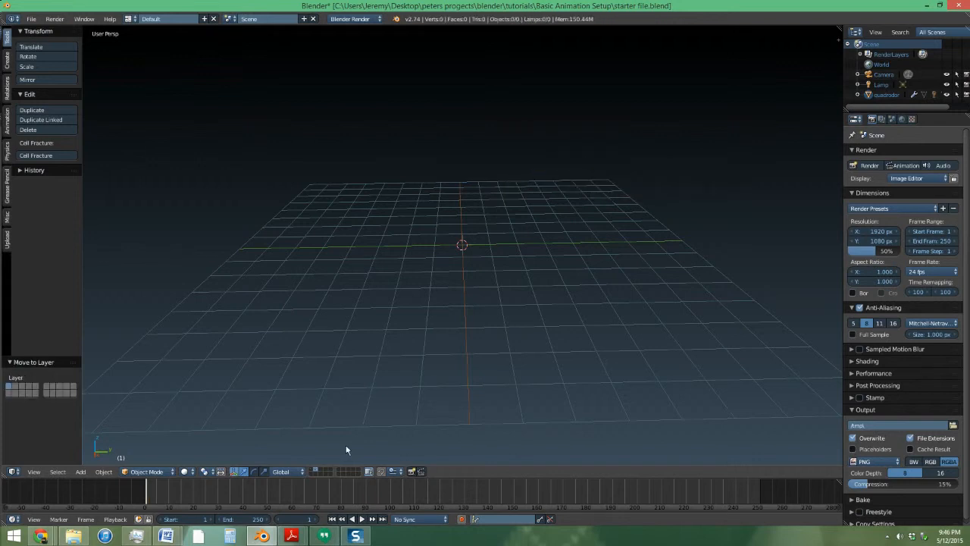
{"action": "left_click", "coordinate": [320, 473]}
{"action": "middle_click_drag", "start_coordinate": [304, 462], "coordinate": [392, 333]}
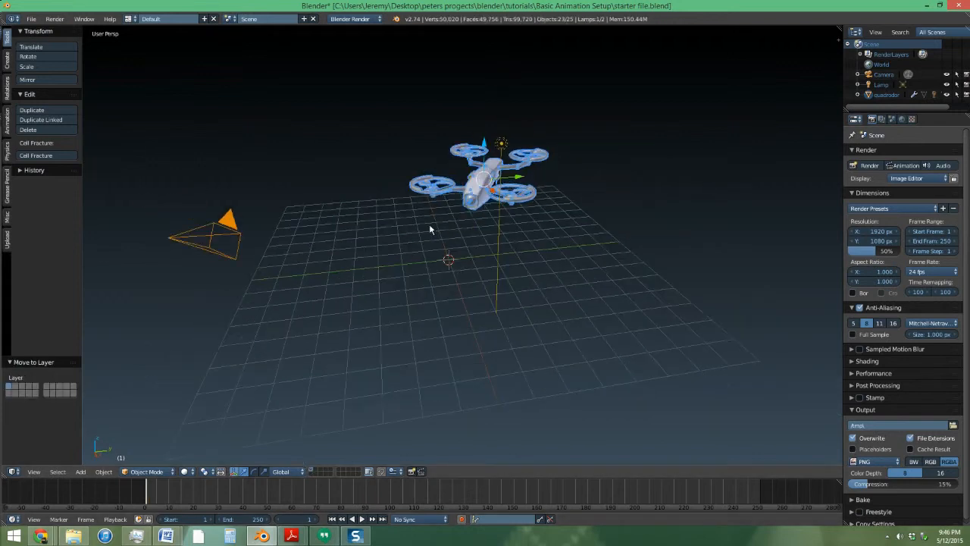
Step: Reposition the whole quadcopter above the grid and scale it to about 0.77 of its size
{"action": "middle_click_drag", "start_coordinate": [429, 226], "coordinate": [426, 191]}
{"action": "left_click_drag", "start_coordinate": [430, 187], "coordinate": [549, 238]}
{"action": "key", "text": "g"}
{"action": "left_click", "coordinate": [471, 224]}
{"action": "key", "text": "s"}
{"action": "left_click", "coordinate": [514, 240]}
Step: In the camera view, rotate the quadcopter about the Z axis and shift it slightly lower in the frame
{"action": "key", "text": "KP_0"}
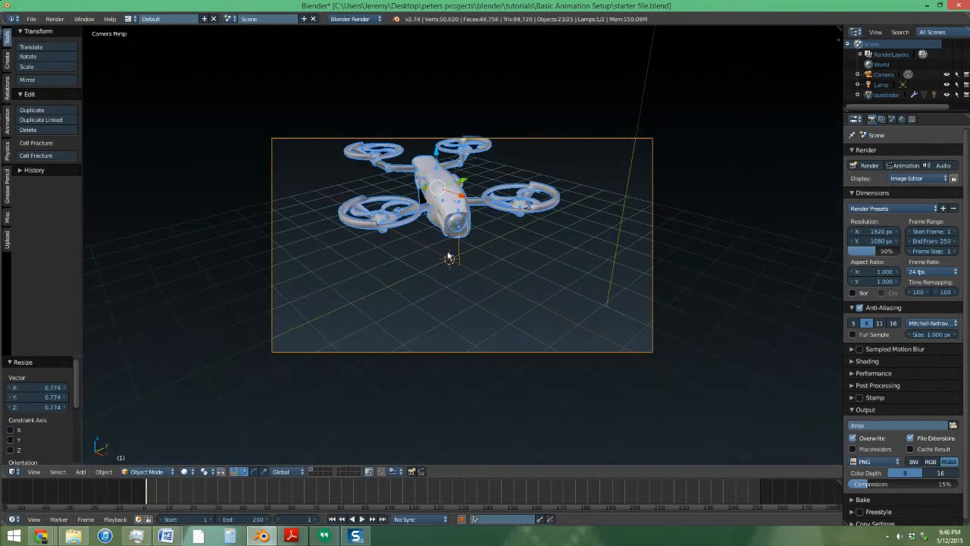
{"action": "key", "text": "r"}
{"action": "key", "text": "z"}
{"action": "left_click", "coordinate": [535, 284]}
{"action": "key", "text": "g"}
{"action": "left_click", "coordinate": [544, 295]}
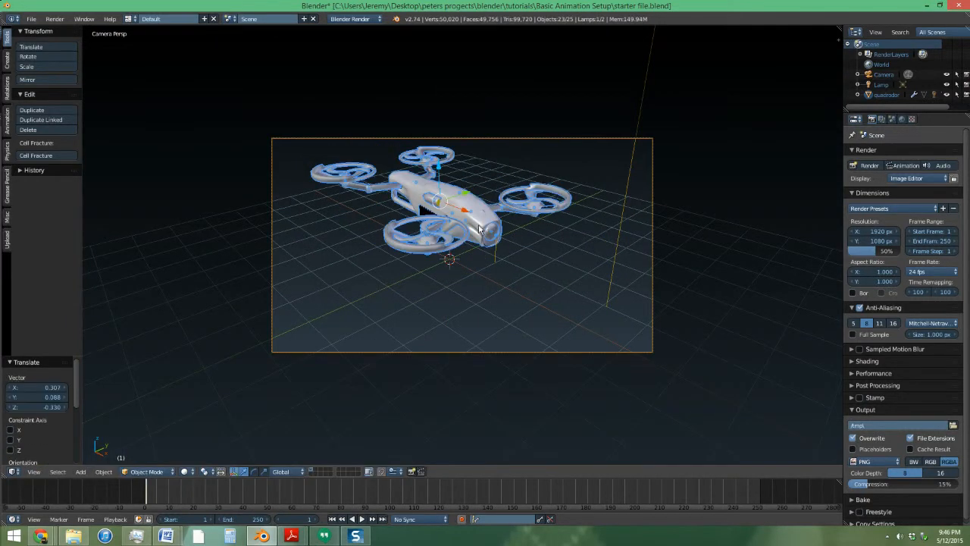
Step: Render the current frame, examine the quadcopter up close, and return to the 3D view
{"action": "key", "text": "F12"}
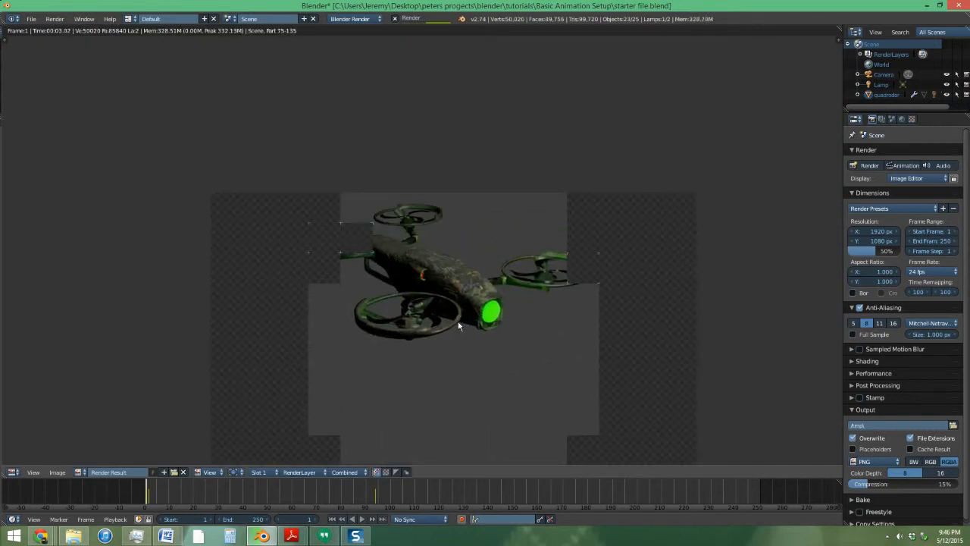
{"action": "scroll", "coordinate": [434, 315], "scroll_direction": "up", "scroll_amount": 2}
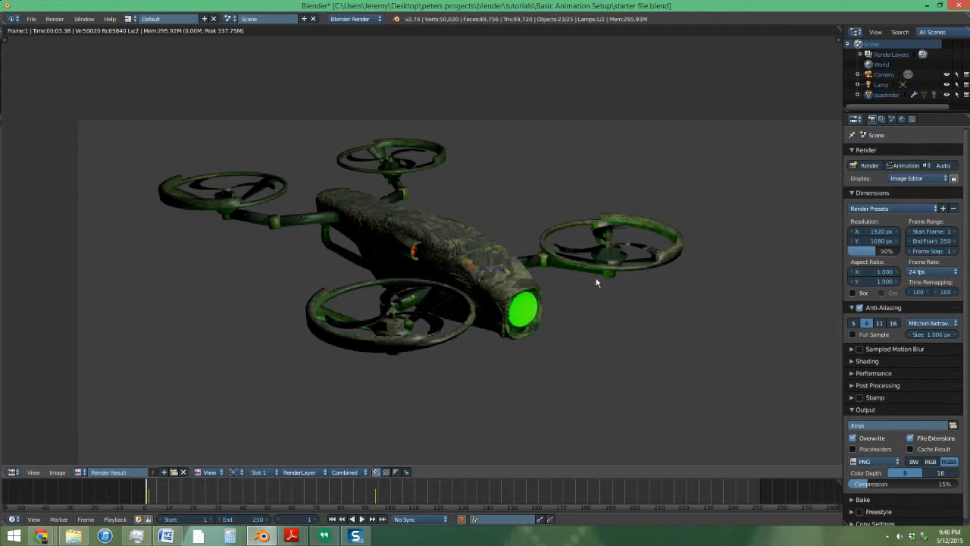
{"action": "left_click", "coordinate": [13, 472]}
{"action": "left_click", "coordinate": [21, 460]}
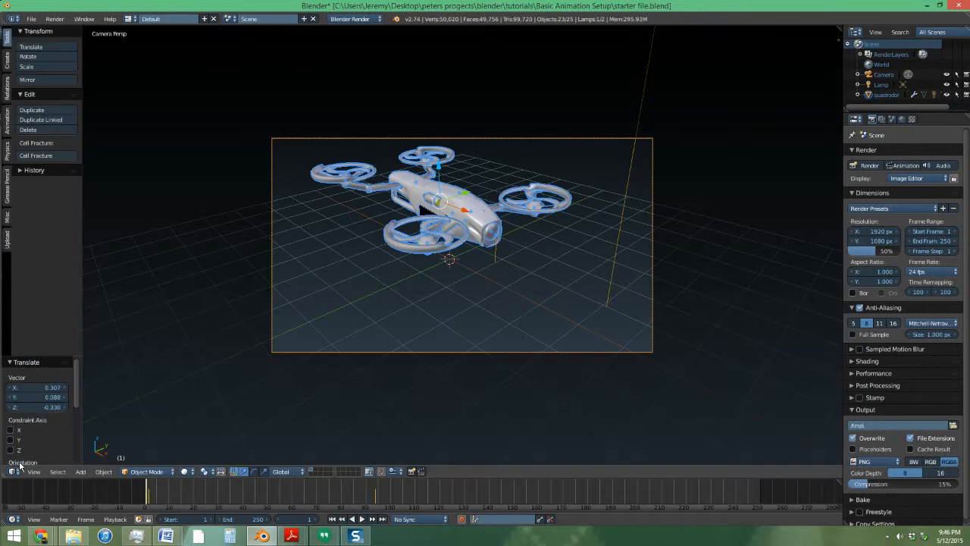
Step: Add a plane under the quadcopter and scale it up about 38 times as a ground surface
{"action": "key", "text": "space"}
{"action": "type", "text": "a"}
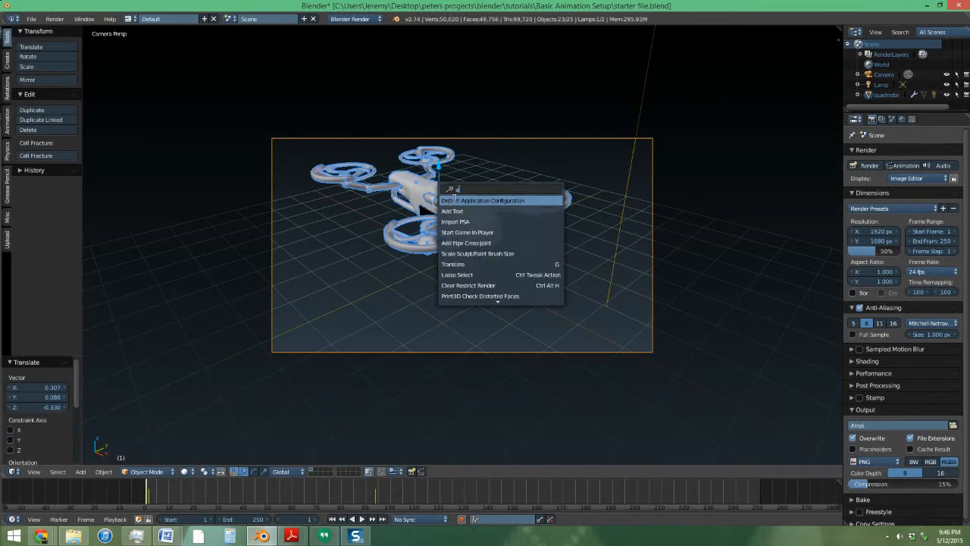
{"action": "type", "text": "dd pl"}
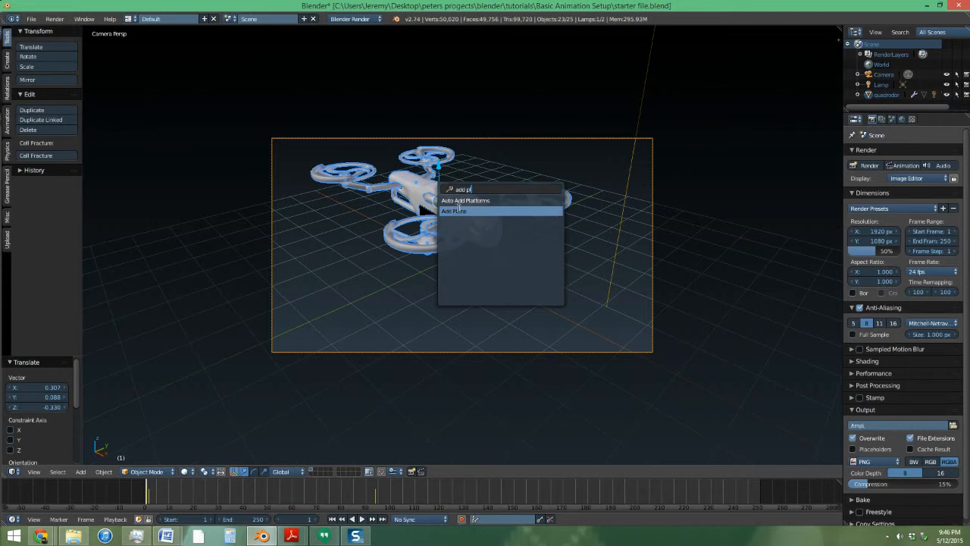
{"action": "left_click", "coordinate": [461, 211]}
{"action": "key", "text": "s"}
{"action": "left_click", "coordinate": [92, 301]}
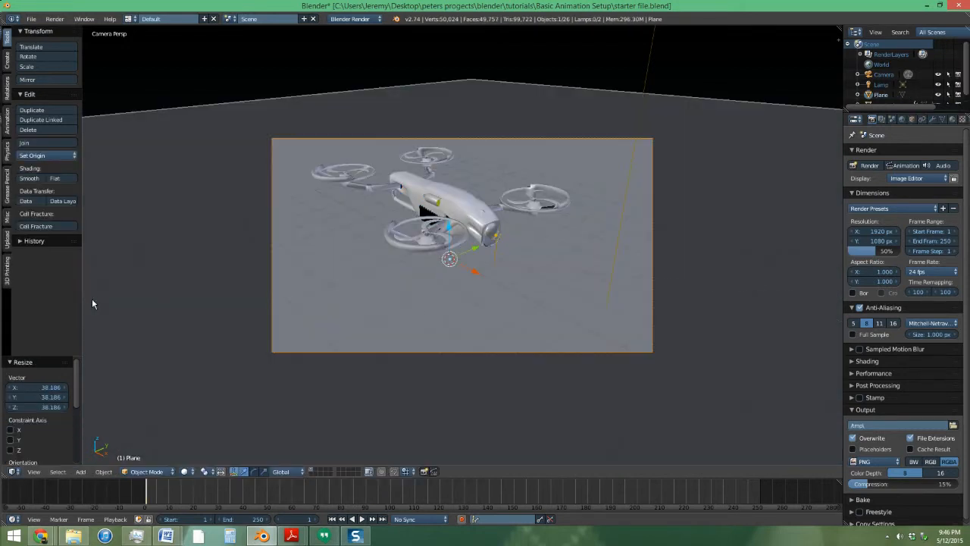
Step: Change the main lamp to a Sun and switch the viewport shading to show materials and shadows
{"action": "right_click", "coordinate": [452, 191]}
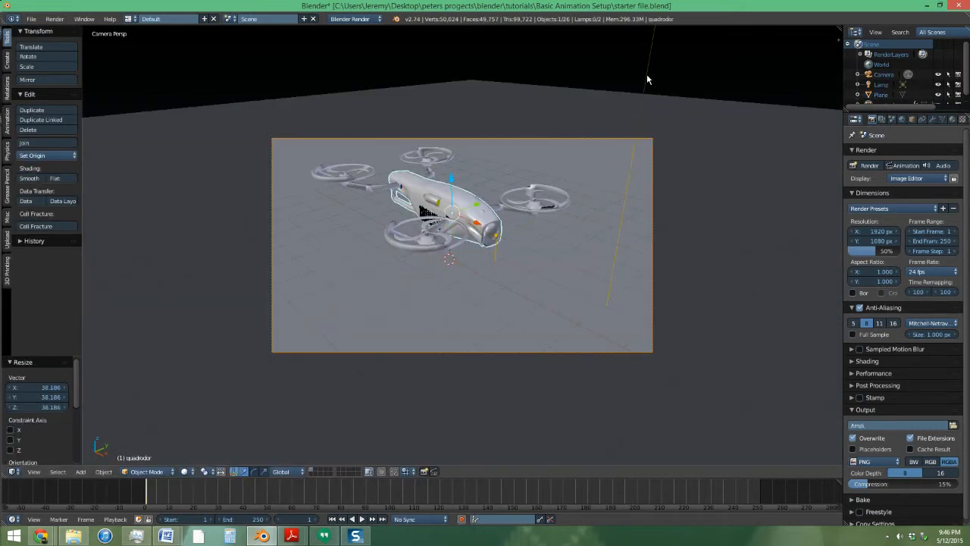
{"action": "right_click", "coordinate": [645, 86]}
{"action": "scroll", "coordinate": [619, 93], "scroll_direction": "down", "scroll_amount": 3}
{"action": "scroll", "coordinate": [556, 130], "scroll_direction": "up", "scroll_amount": 3}
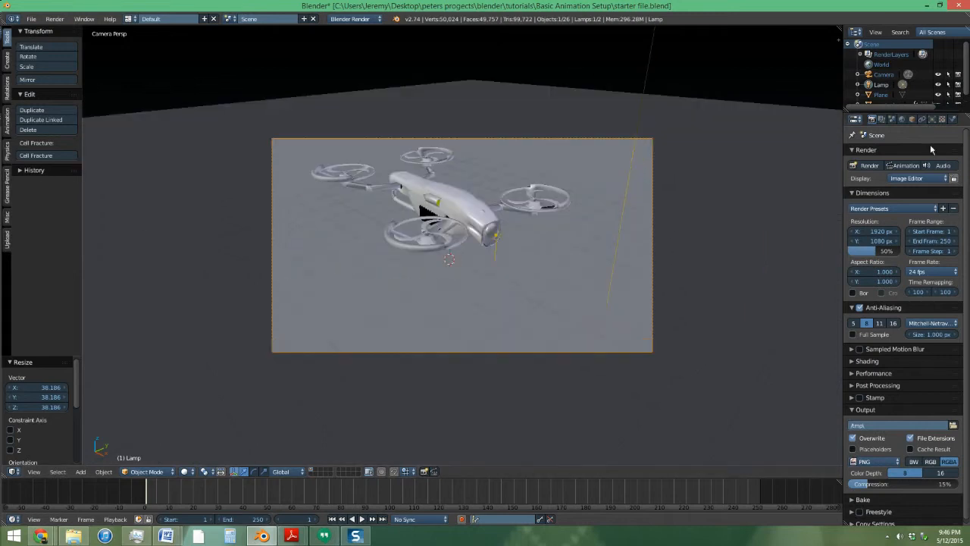
{"action": "left_click", "coordinate": [932, 119]}
{"action": "left_click", "coordinate": [880, 265]}
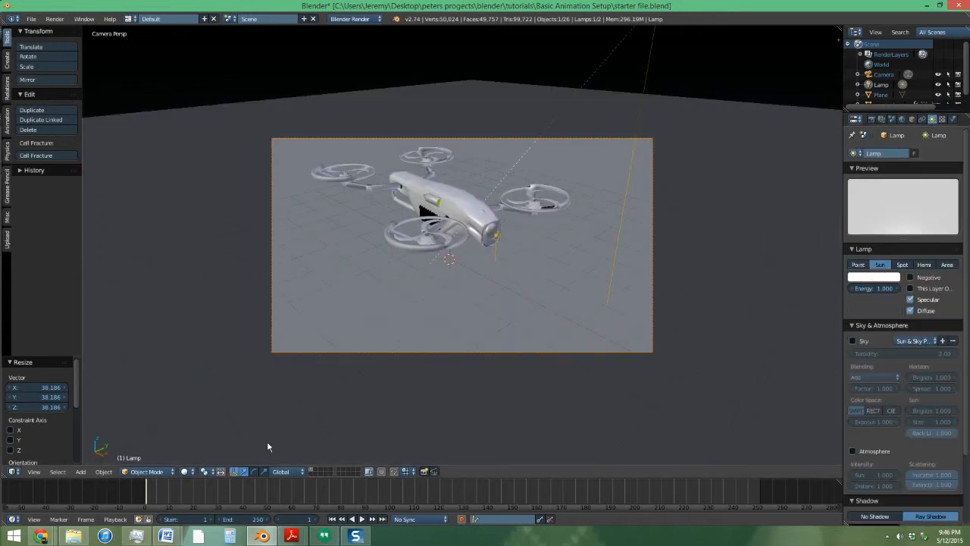
{"action": "left_click", "coordinate": [186, 471]}
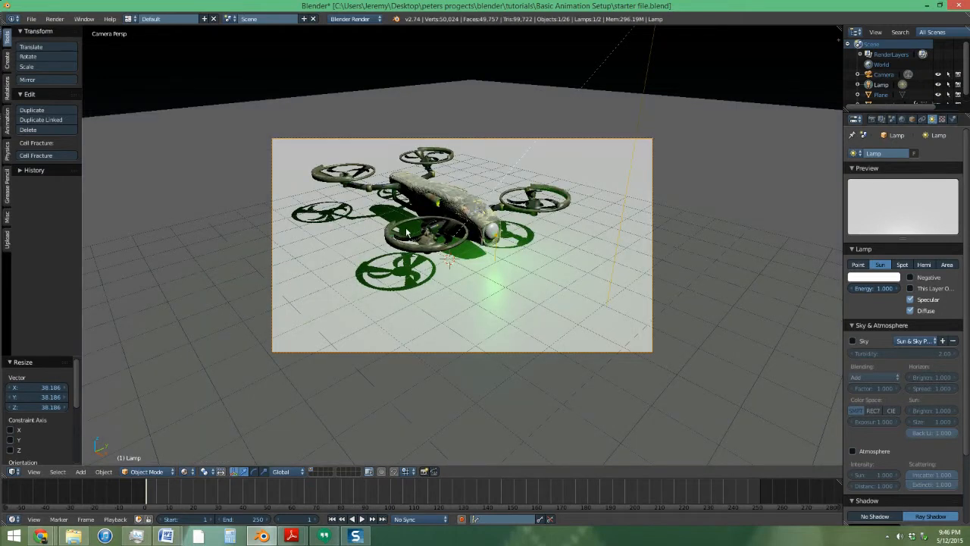
{"action": "scroll", "coordinate": [408, 231], "scroll_direction": "up", "scroll_amount": 2}
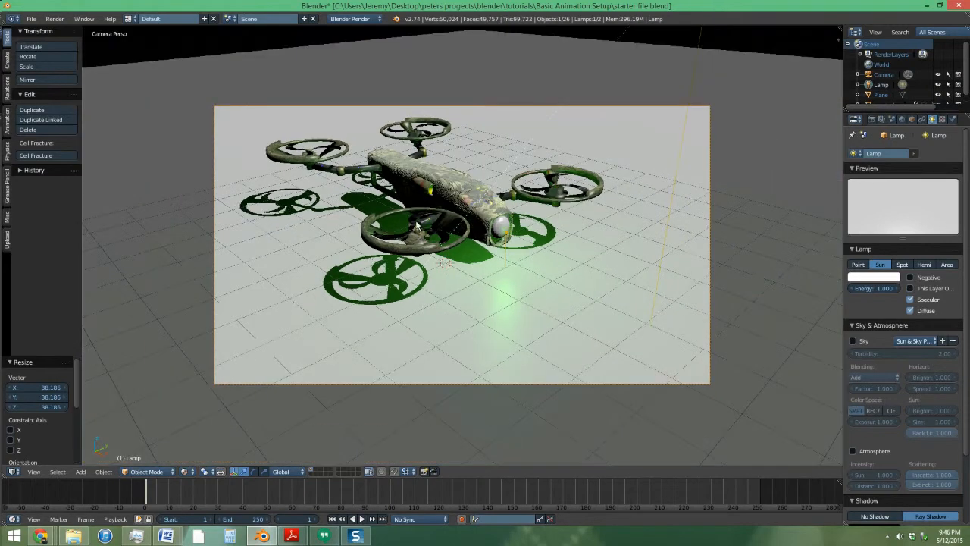
Step: Scale the quadcopter down slightly and raise it about 0.82 units along the Z axis
{"action": "right_click", "coordinate": [487, 190]}
{"action": "scroll", "coordinate": [604, 206], "scroll_direction": "up", "scroll_amount": 2}
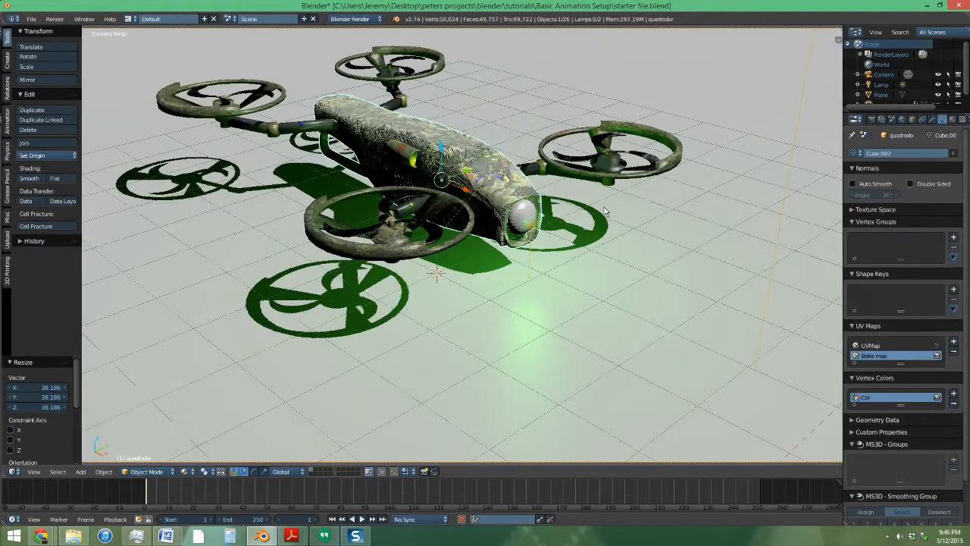
{"action": "scroll", "coordinate": [609, 214], "scroll_direction": "down", "scroll_amount": 3}
{"action": "key", "text": "s"}
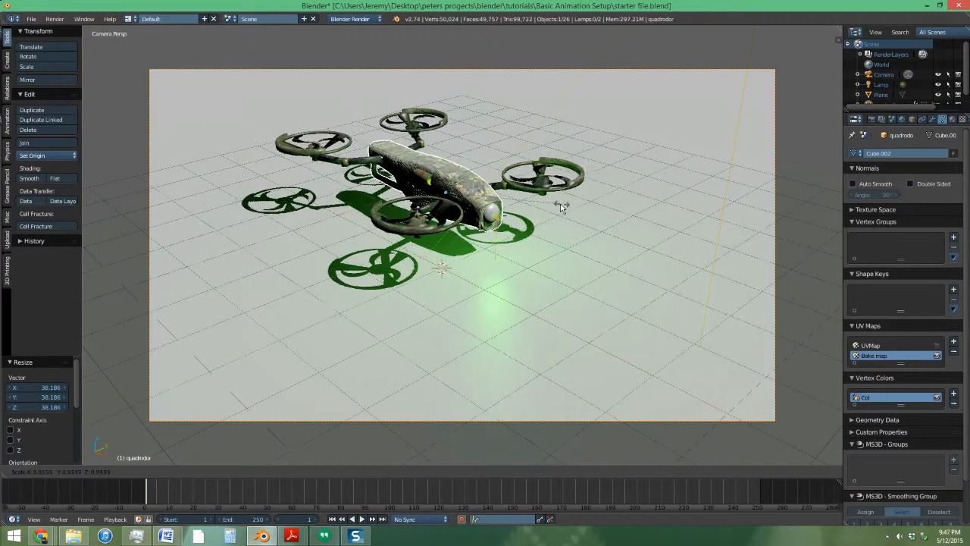
{"action": "left_click", "coordinate": [544, 201]}
{"action": "key", "text": "g"}
{"action": "key", "text": "z"}
{"action": "left_click", "coordinate": [557, 166]}
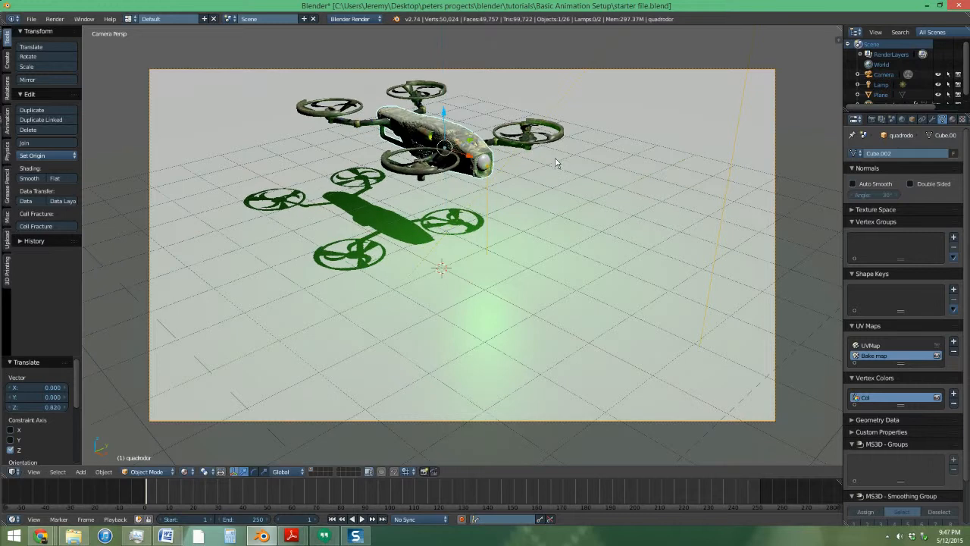
Step: Shift the quadcopter across the camera frame and rotate it about -19.7° around the Z axis
{"action": "key", "text": "g"}
{"action": "left_click", "coordinate": [608, 160]}
{"action": "key", "text": "r"}
{"action": "key", "text": "z"}
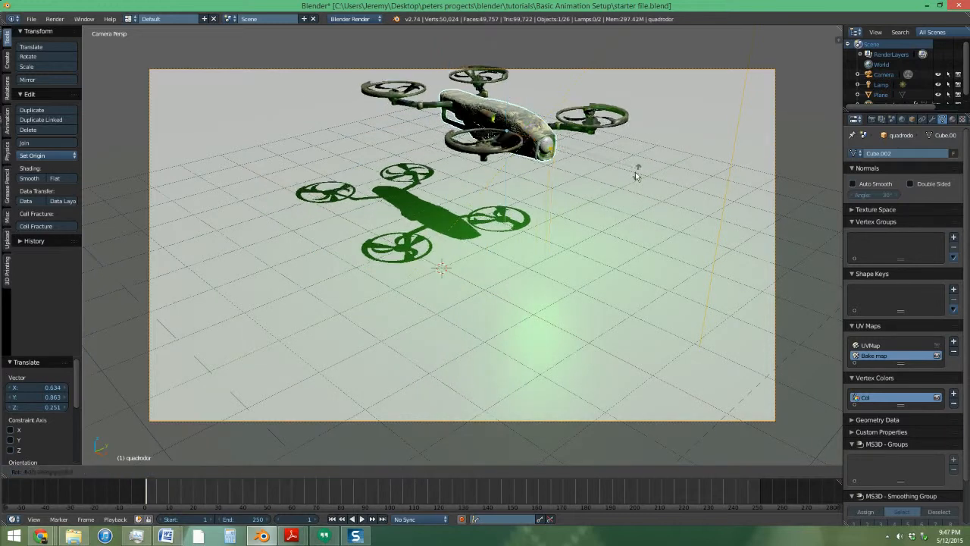
{"action": "left_click", "coordinate": [619, 201]}
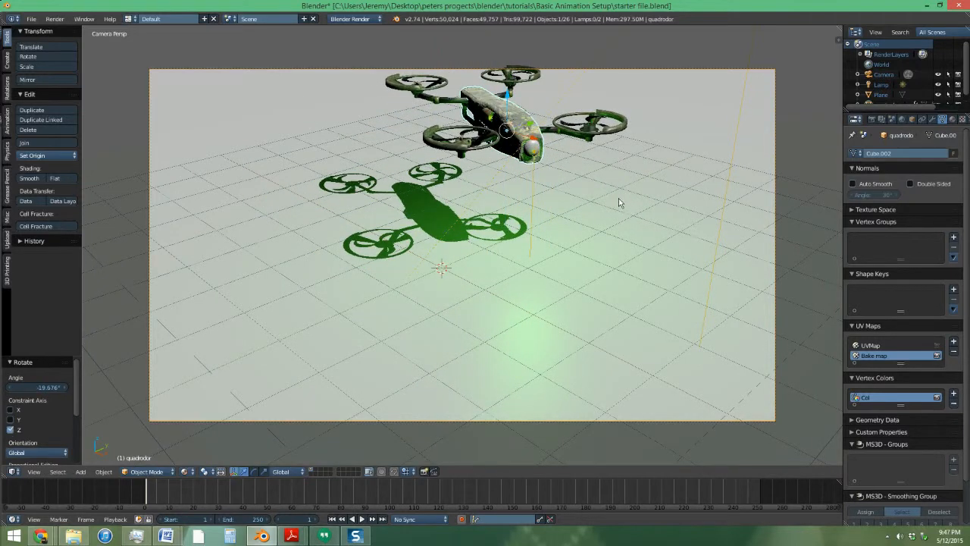
{"action": "scroll", "coordinate": [599, 191], "scroll_direction": "down", "scroll_amount": 2}
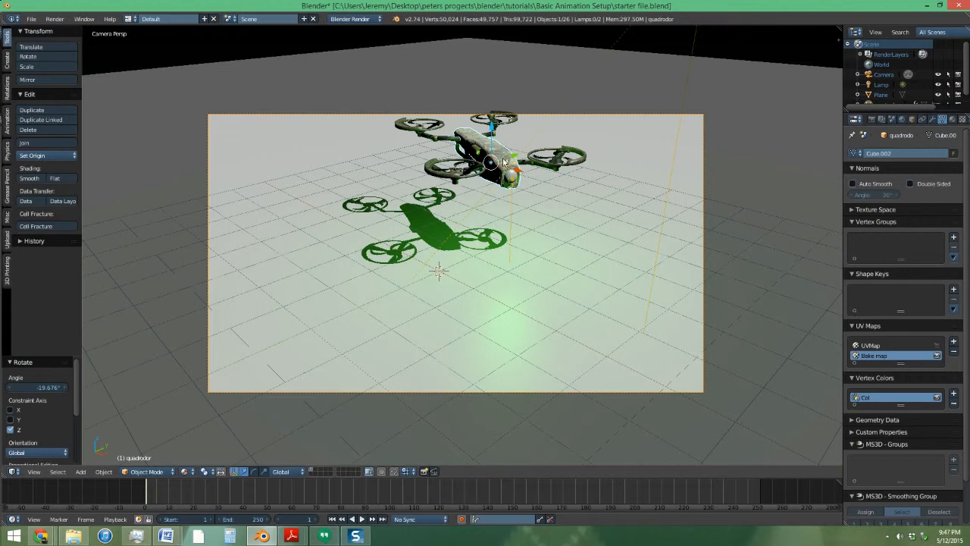
Step: Set the transform orientation to Normal and enable the translate, rotate and scale manipulators together
{"action": "left_click", "coordinate": [281, 472]}
{"action": "left_click", "coordinate": [291, 438]}
{"action": "left_click", "coordinate": [255, 472], "text": "shift"}
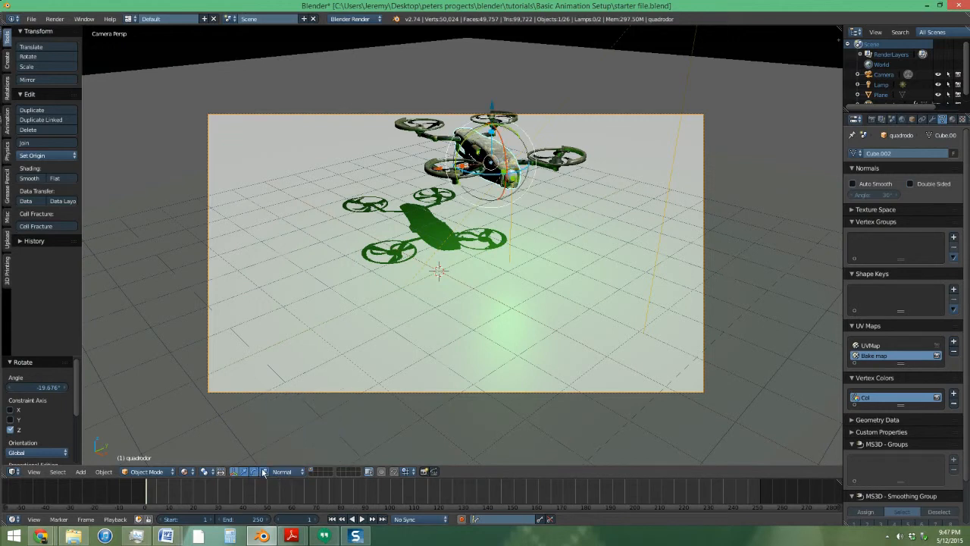
Step: Move the quadcopter down toward the middle of the camera frame and scale it to about 0.873
{"action": "left_click_drag", "start_coordinate": [519, 183], "coordinate": [579, 227]}
{"action": "key", "text": "g"}
{"action": "left_click", "coordinate": [470, 229]}
{"action": "key", "text": "s"}
{"action": "left_click", "coordinate": [589, 220]}
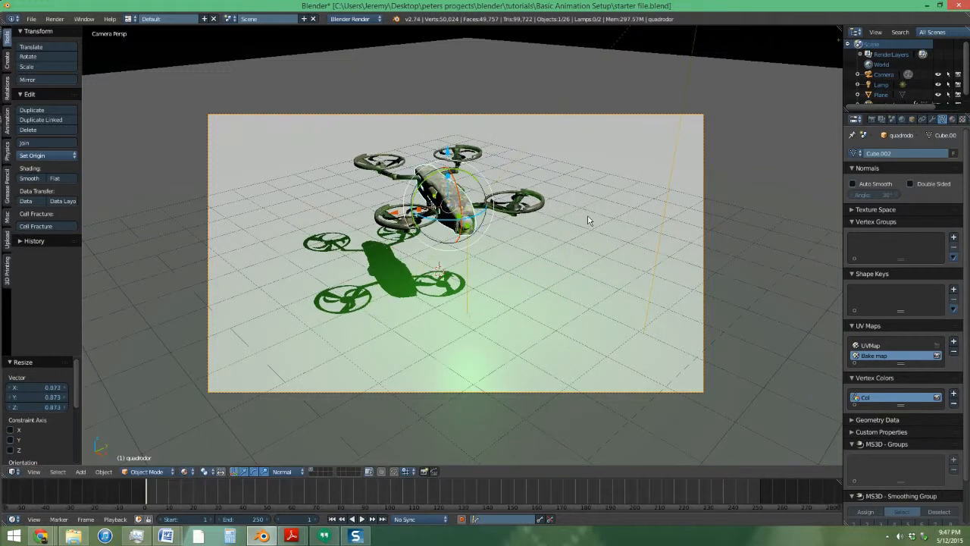
Step: Render the frame to check the quadcopter's shadow on the ground plane, and return to the 3D view
{"action": "key", "text": "F12"}
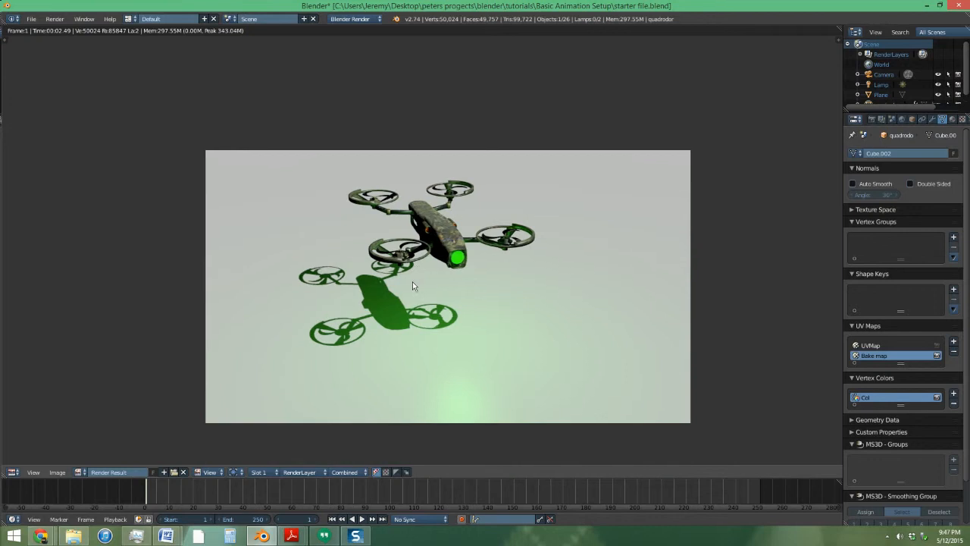
{"action": "left_click", "coordinate": [13, 472]}
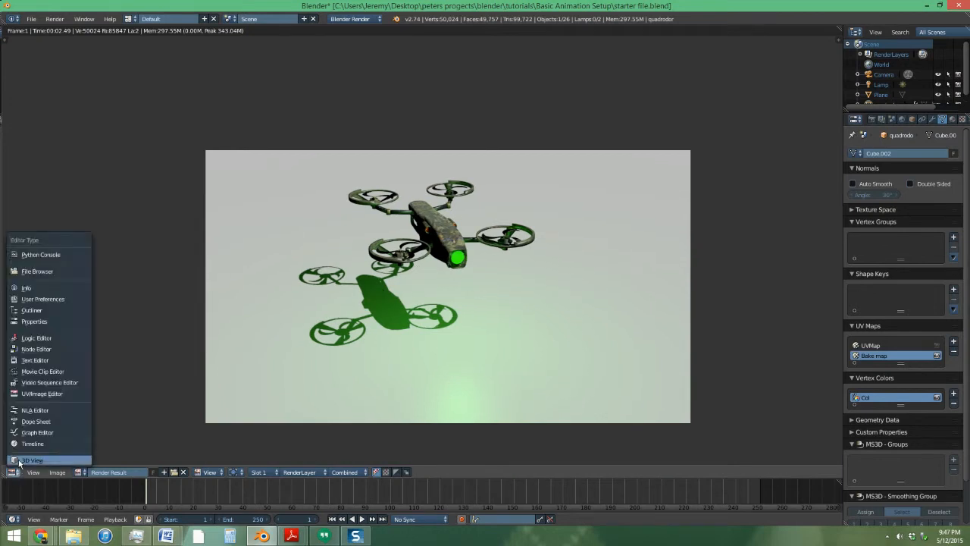
{"action": "left_click", "coordinate": [34, 459]}
Step: Give the ground plane a new material and enable Shadows Only in its shadow settings
{"action": "right_click", "coordinate": [616, 212]}
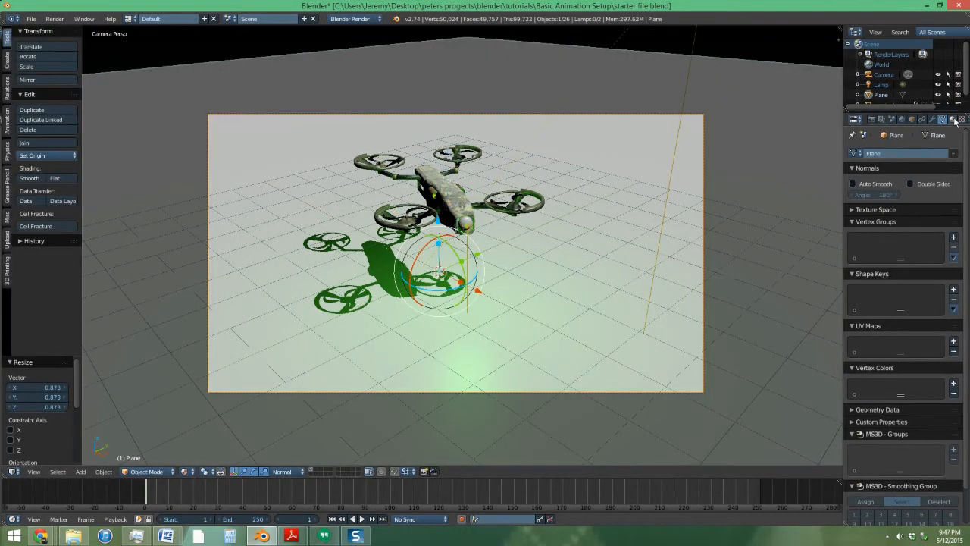
{"action": "left_click", "coordinate": [952, 119]}
{"action": "left_click", "coordinate": [895, 188]}
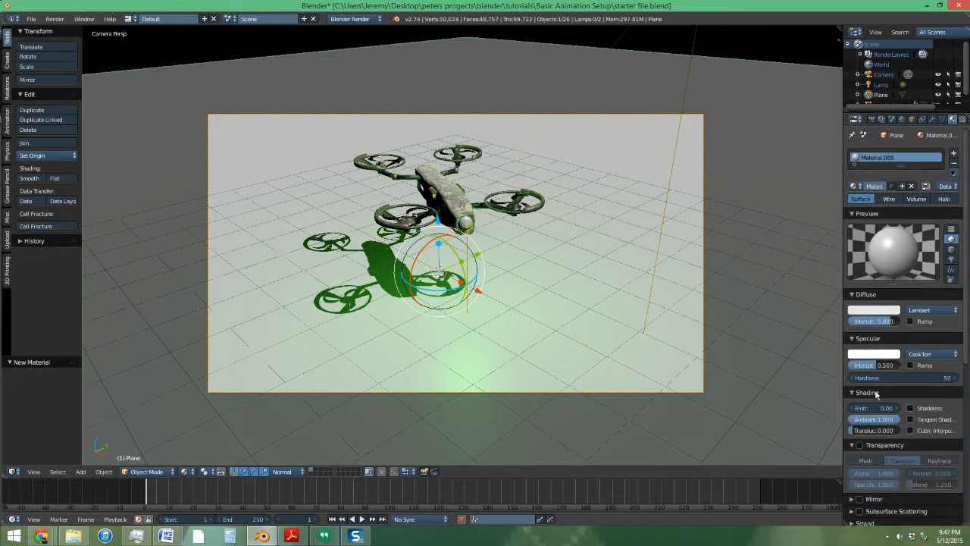
{"action": "scroll", "coordinate": [870, 485], "scroll_direction": "down", "scroll_amount": 8}
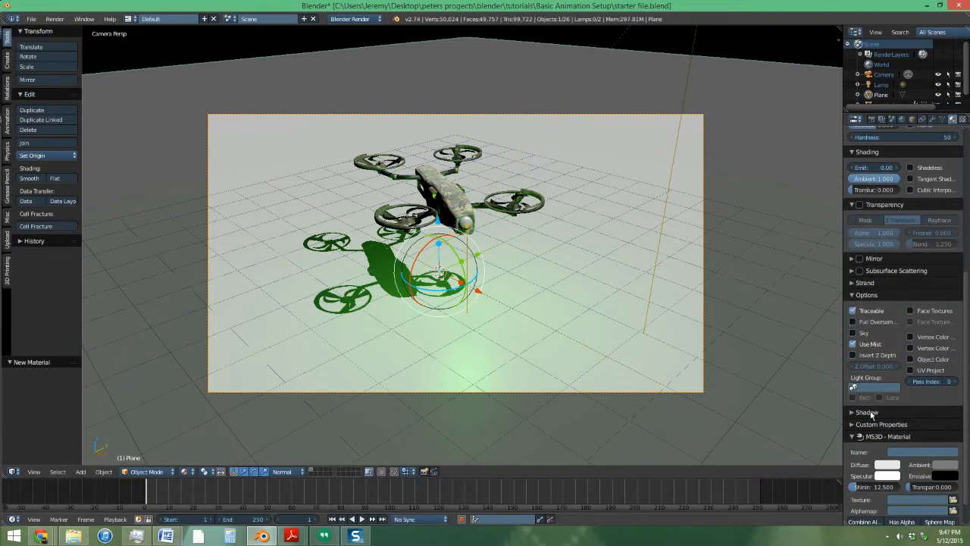
{"action": "left_click", "coordinate": [868, 412]}
{"action": "left_click", "coordinate": [868, 452]}
Step: Render the frame with the shadow-only plane, inspect the shadow up close, and return to the 3D view
{"action": "key", "text": "F12"}
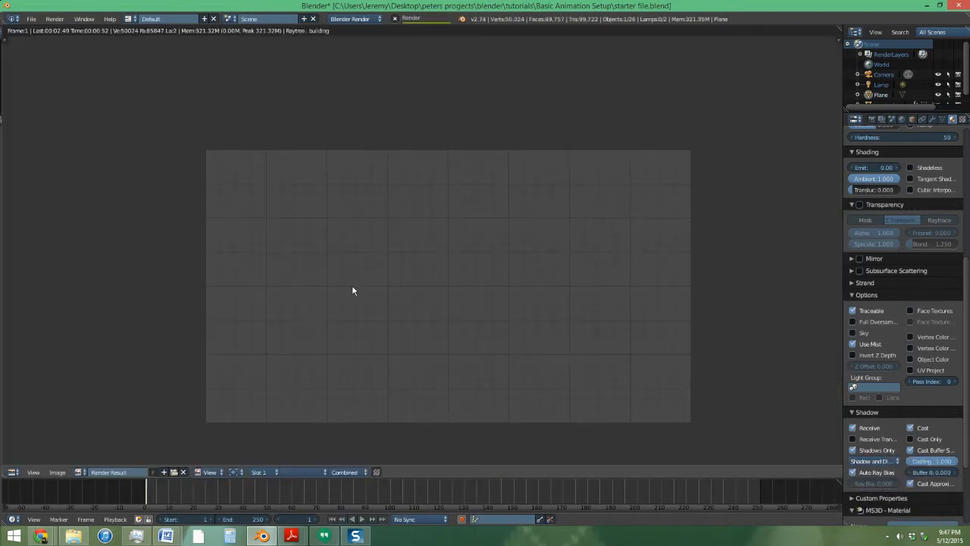
{"action": "scroll", "coordinate": [400, 318], "scroll_direction": "up", "scroll_amount": 4}
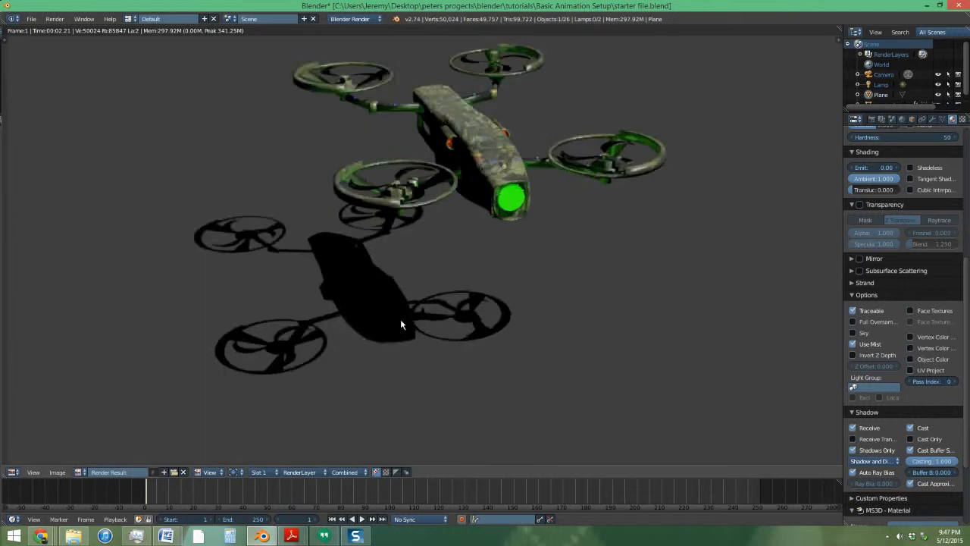
{"action": "scroll", "coordinate": [401, 323], "scroll_direction": "up", "scroll_amount": 1}
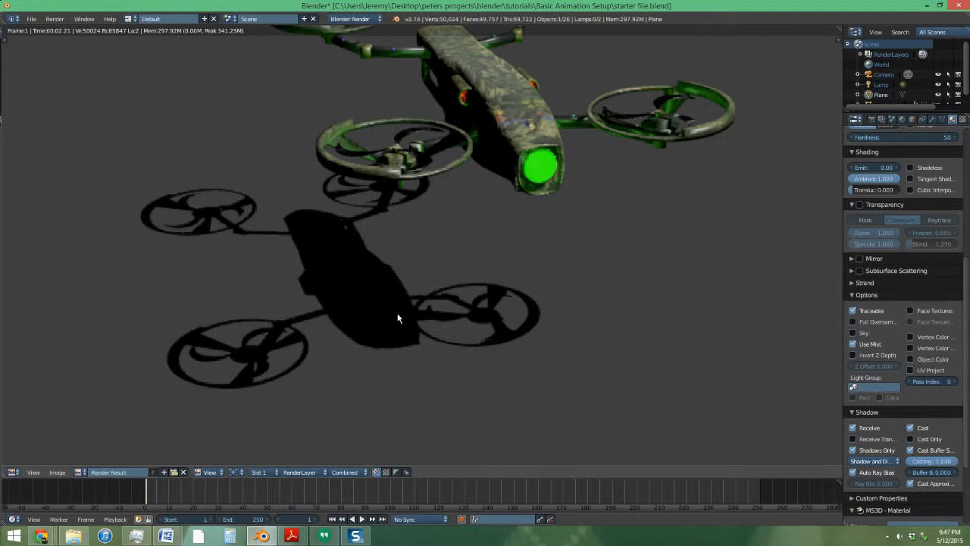
{"action": "left_click", "coordinate": [13, 472]}
{"action": "left_click", "coordinate": [30, 460]}
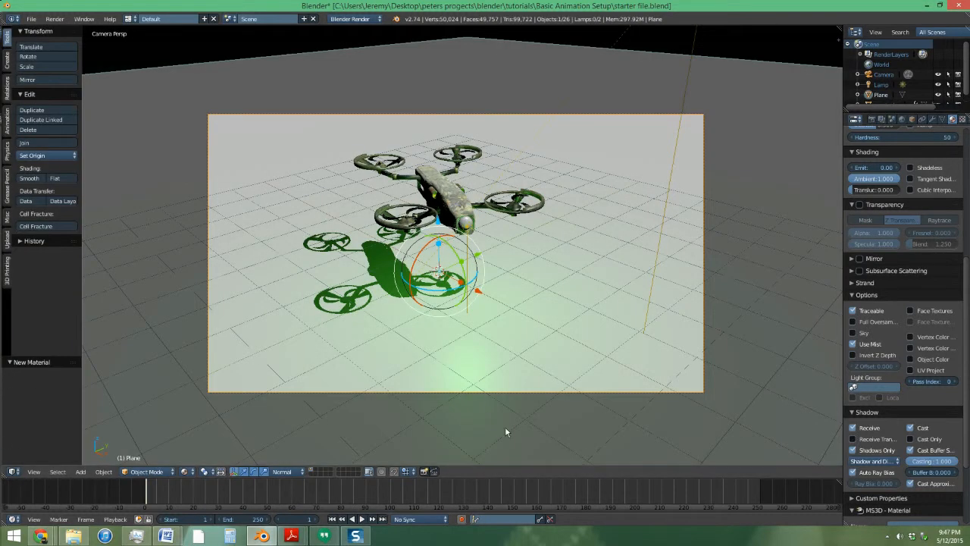
Step: Reopen the last render result and examine the quadcopter together with its shadow
{"action": "middle_click_drag", "start_coordinate": [543, 266], "coordinate": [543, 274], "text": "shift"}
{"action": "key", "text": "F11"}
{"action": "middle_click_drag", "start_coordinate": [442, 217], "coordinate": [382, 336]}
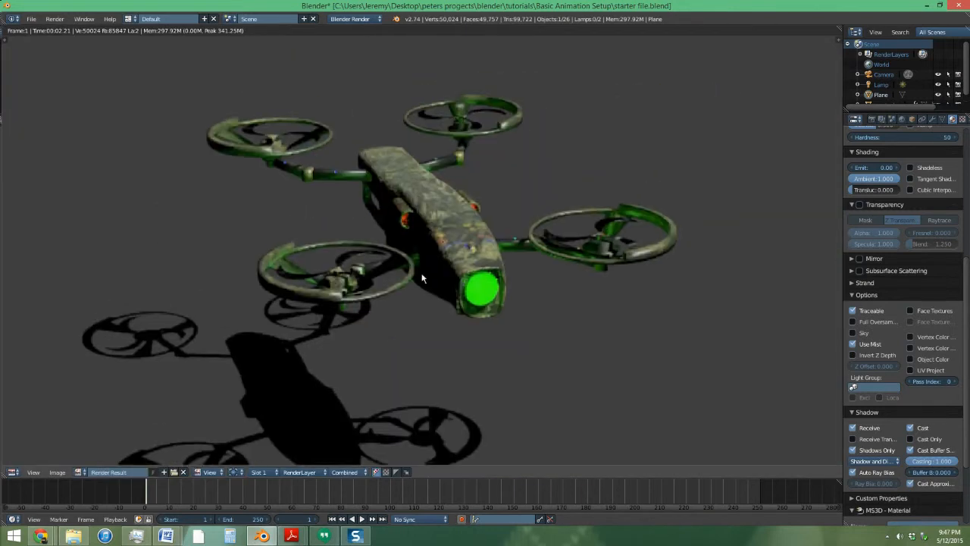
Step: Inspect the quadcopter's shaded side up close in the render result, and return to the 3D view
{"action": "scroll", "coordinate": [453, 163], "scroll_direction": "up", "scroll_amount": 1}
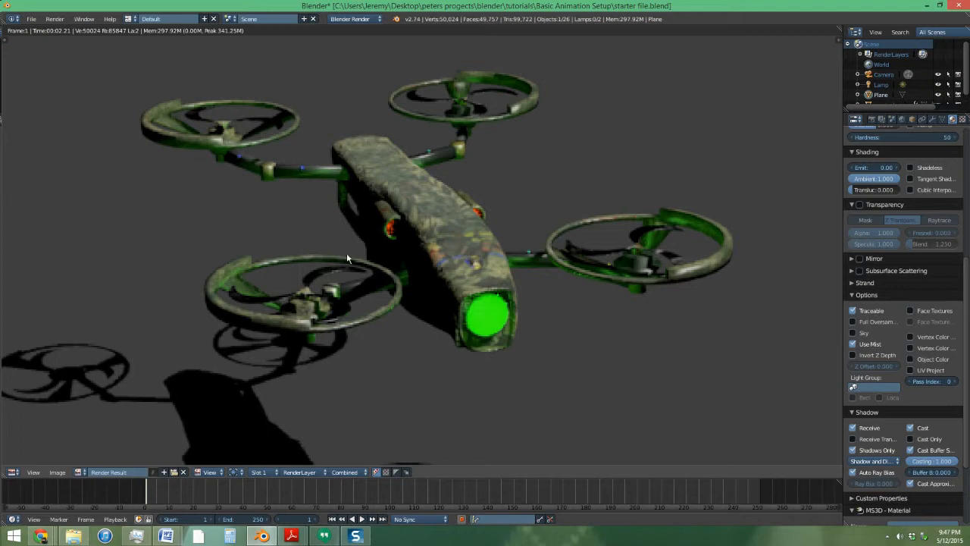
{"action": "scroll", "coordinate": [363, 211], "scroll_direction": "up", "scroll_amount": 3}
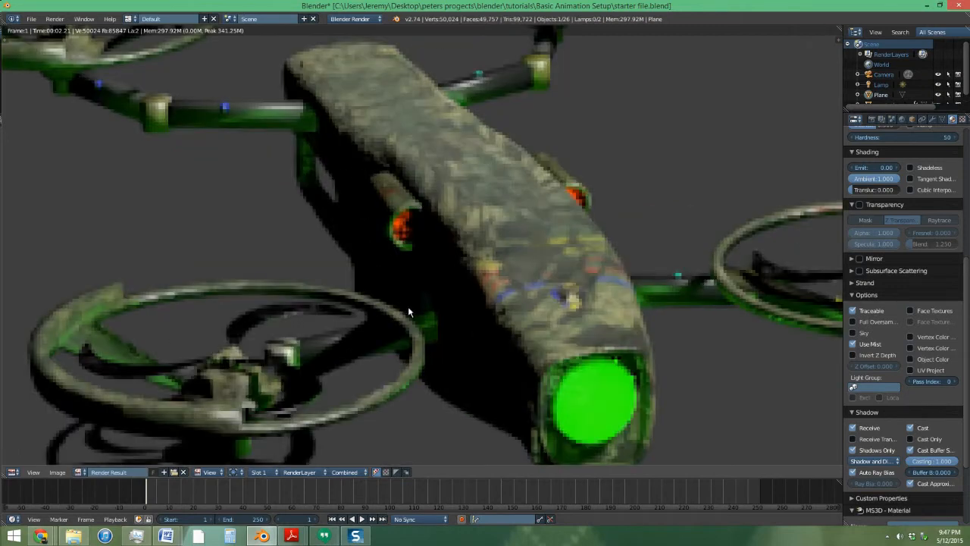
{"action": "scroll", "coordinate": [443, 276], "scroll_direction": "down", "scroll_amount": 5}
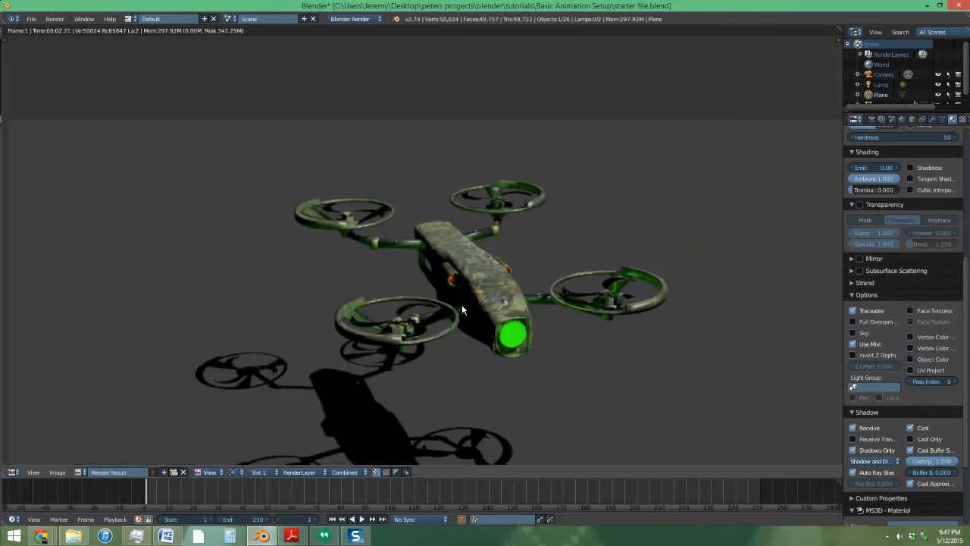
{"action": "key", "text": "F11"}
Step: Add a point lamp to the scene using the command search
{"action": "right_click", "coordinate": [604, 76]}
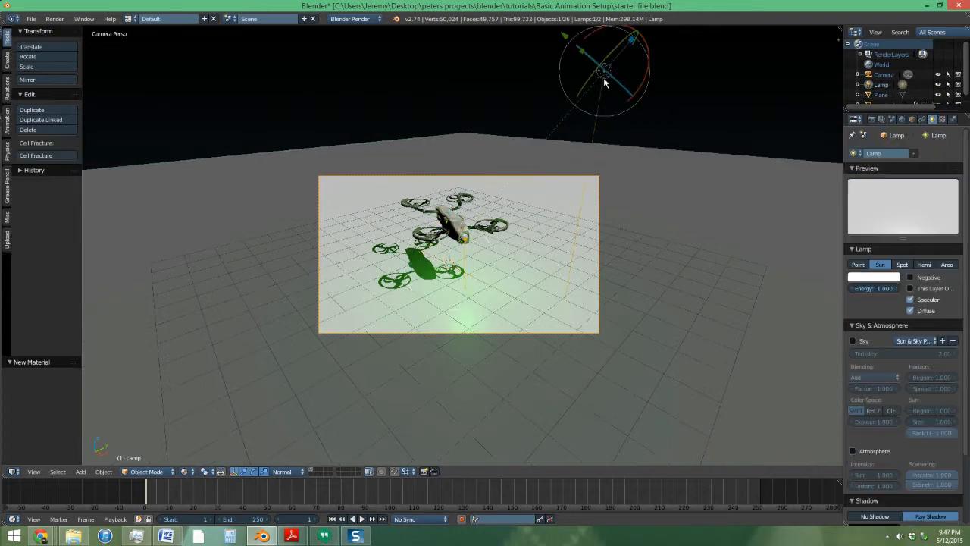
{"action": "key", "text": "space"}
{"action": "left_click", "coordinate": [374, 178]}
{"action": "type", "text": "add lamp"}
{"action": "left_click", "coordinate": [390, 189]}
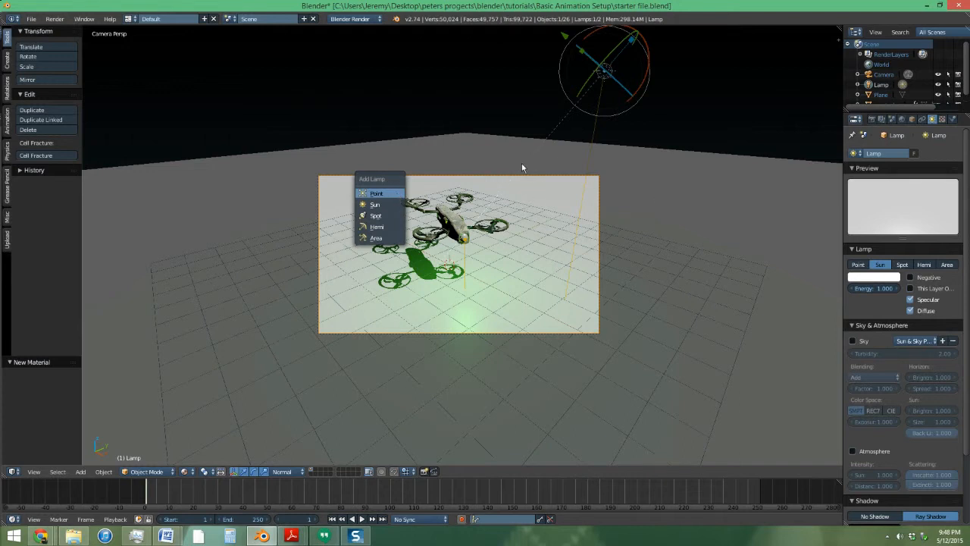
{"action": "key", "text": "Return"}
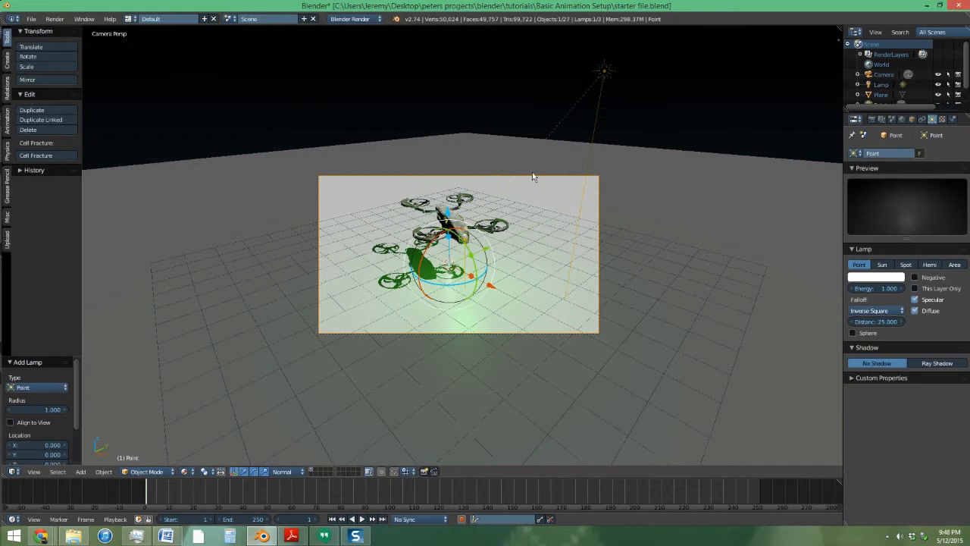
Step: Switch to solid shading, move the point lamp horizontally off to the side of the quadcopter, and raise it about 2.55 units
{"action": "scroll", "coordinate": [504, 186], "scroll_direction": "up", "scroll_amount": 4}
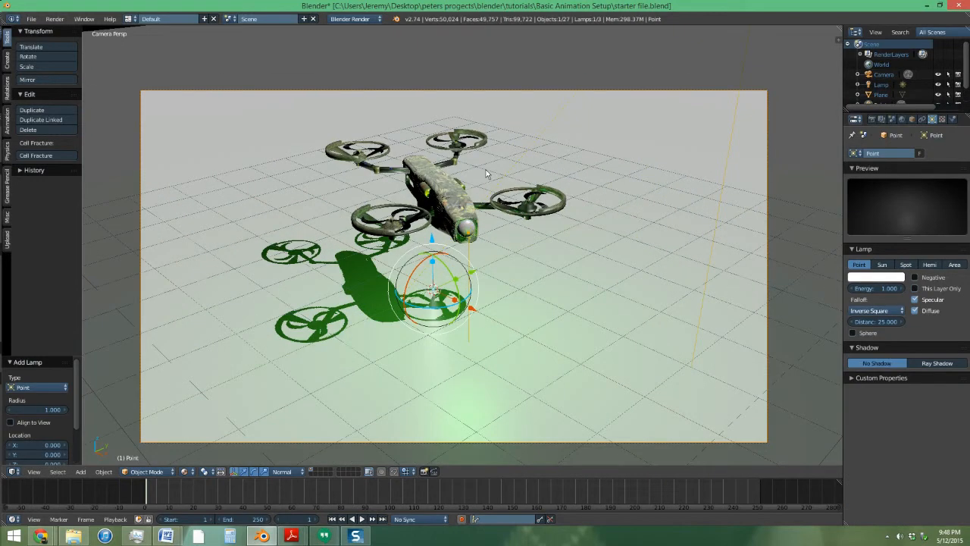
{"action": "key", "text": "z"}
{"action": "key", "text": "z"}
{"action": "left_click_drag", "start_coordinate": [471, 278], "coordinate": [396, 335]}
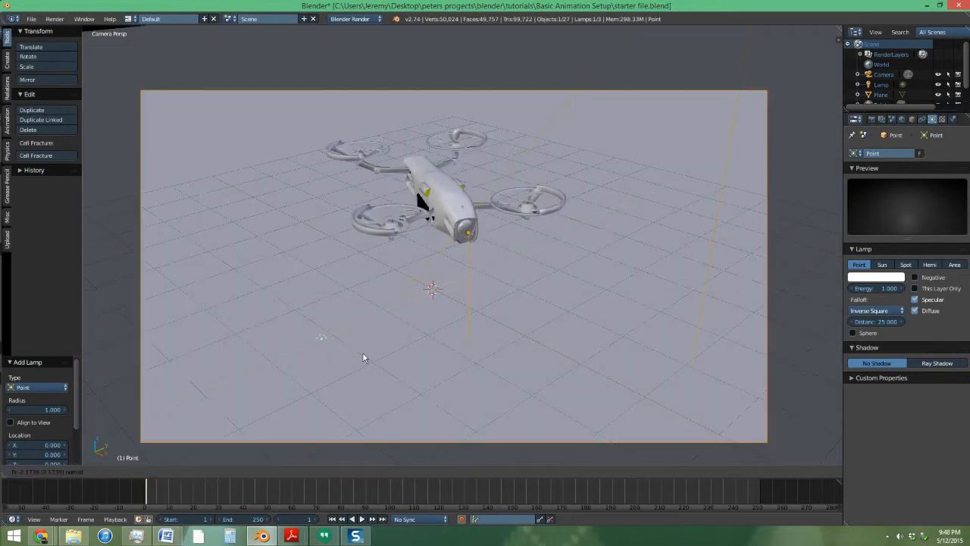
{"action": "left_click_drag", "start_coordinate": [331, 367], "coordinate": [332, 367]}
{"action": "left_click_drag", "start_coordinate": [270, 305], "coordinate": [256, 133]}
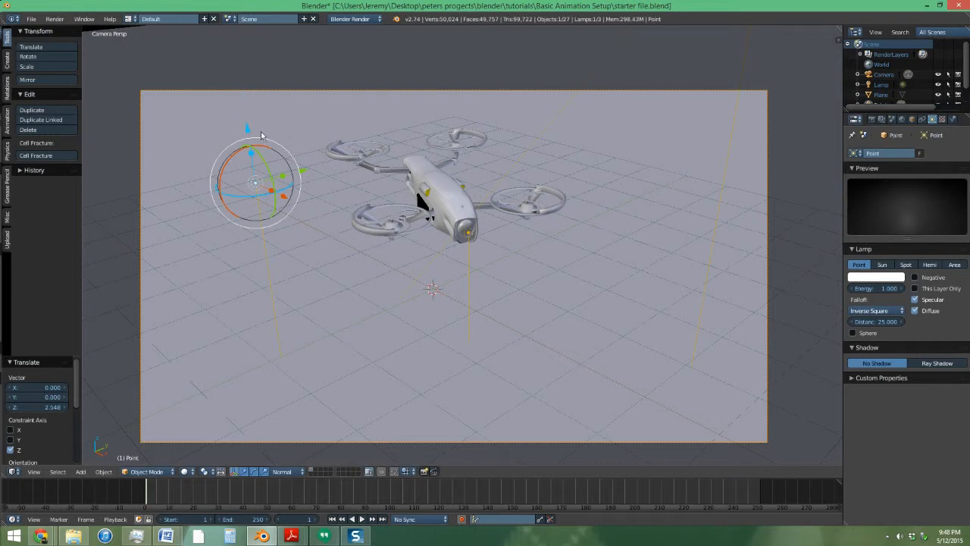
Step: Set the point lamp's energy to 0.5
{"action": "left_click", "coordinate": [878, 289]}
{"action": "type", "text": "5"}
{"action": "key", "text": "Return"}
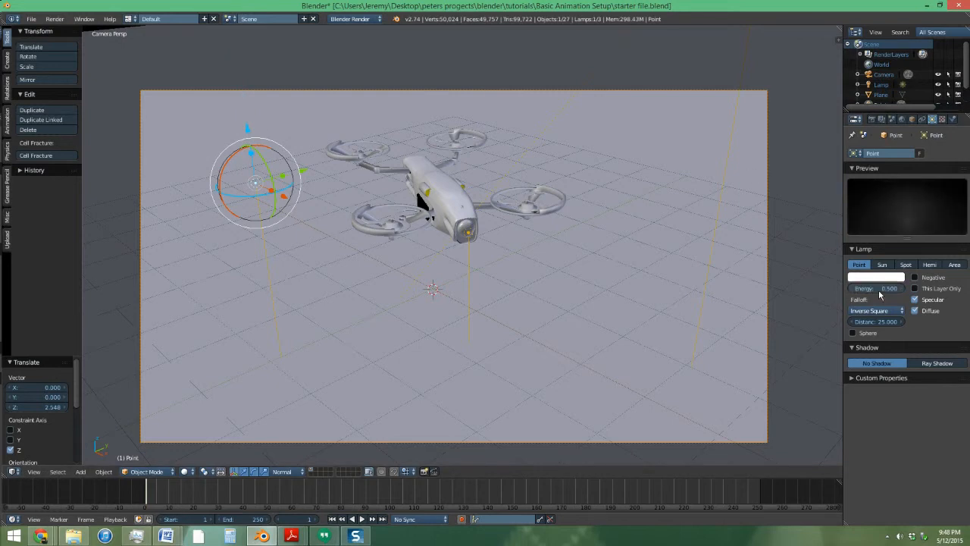
Step: In an orthographic wireframe top view, move the point lamp about -4.25 units on X and -0.46 on Y
{"action": "key", "text": "KP_7"}
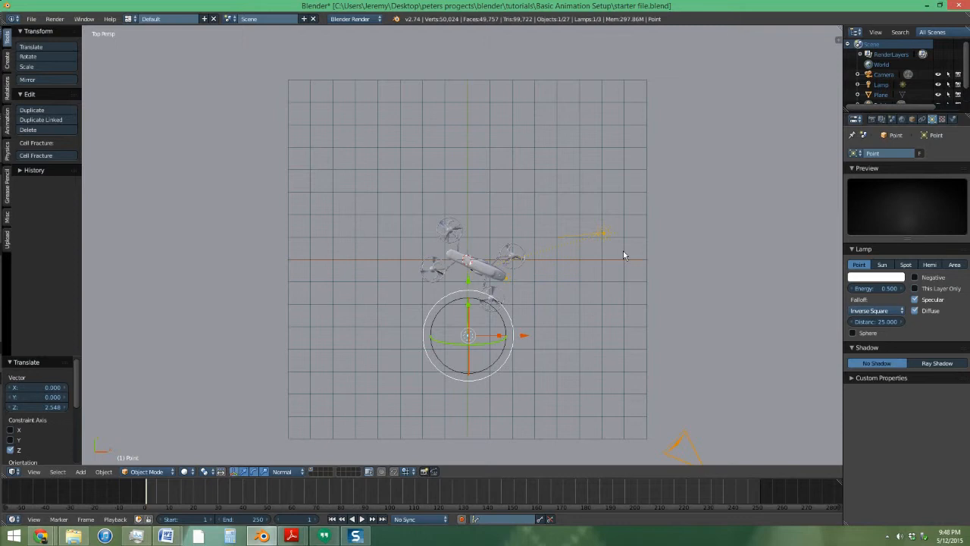
{"action": "key", "text": "KP_5"}
{"action": "key", "text": "z"}
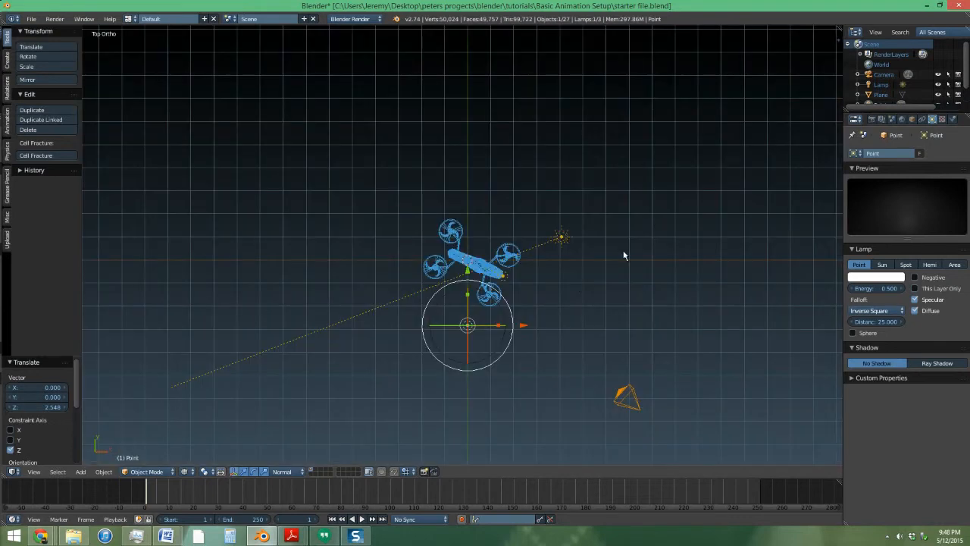
{"action": "key", "text": "g"}
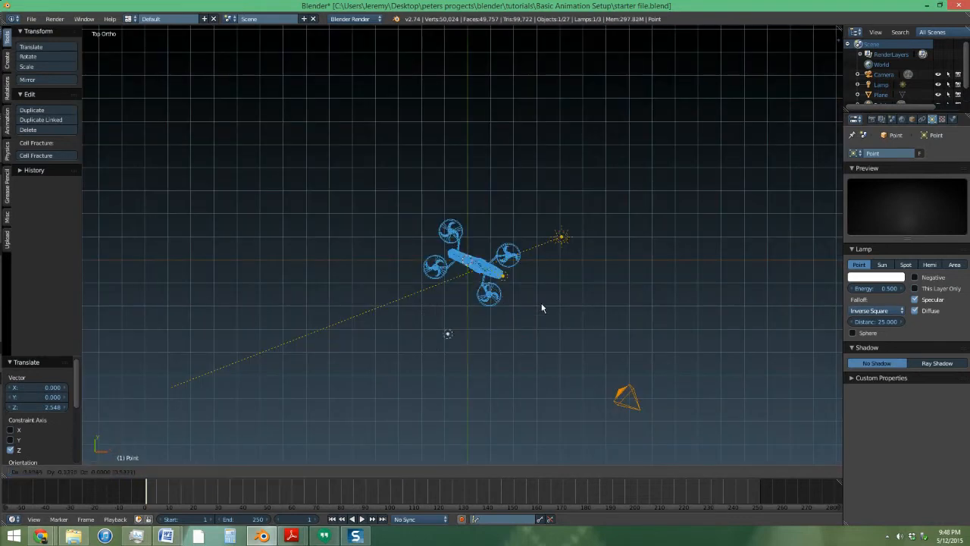
{"action": "left_click", "coordinate": [471, 306]}
Step: Duplicate the point lamp along X to the quadcopter's opposite side, and duplicate that copy about 8 units along Y
{"action": "key", "text": "shift+d"}
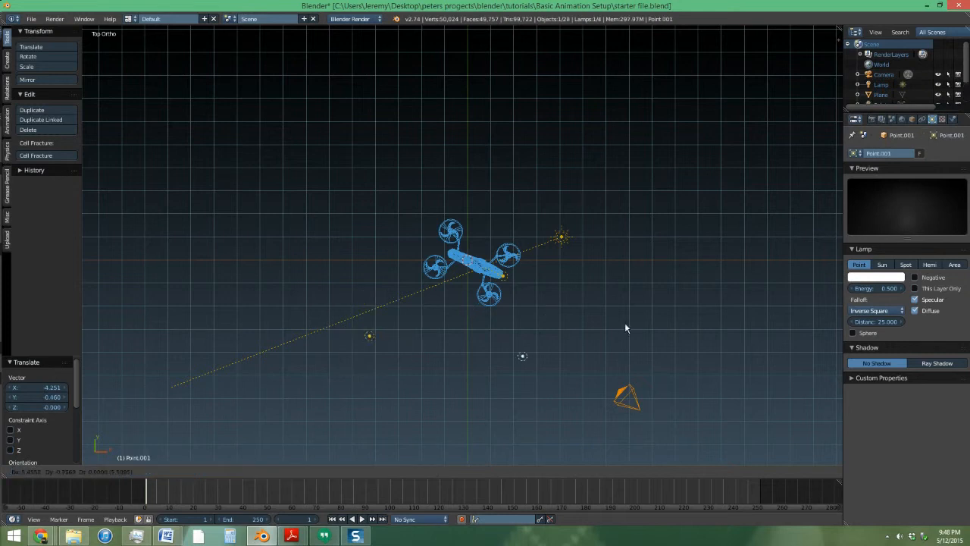
{"action": "key", "text": "x"}
{"action": "left_click", "coordinate": [690, 298]}
{"action": "key", "text": "shift+d"}
{"action": "key", "text": "y"}
{"action": "left_click", "coordinate": [705, 110]}
Step: Duplicate the original point lamp about 8.76 units along Y to complete a rectangle of four lamps around the quadcopter
{"action": "right_click", "coordinate": [372, 339]}
{"action": "key", "text": "shift+d"}
{"action": "key", "text": "y"}
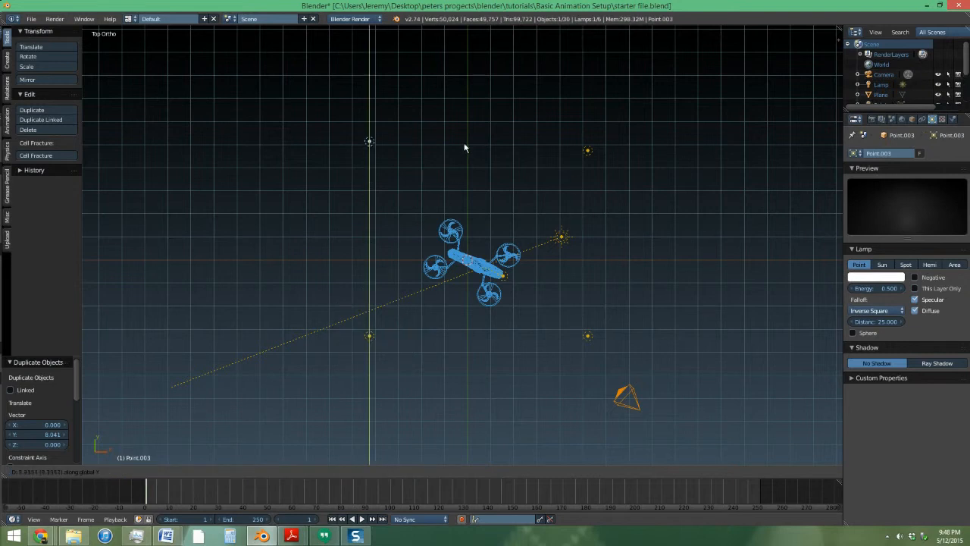
{"action": "left_click", "coordinate": [464, 135]}
Step: Set the energy of each of the four point lamps around the quadcopter to 0.2
{"action": "right_click", "coordinate": [376, 336], "text": "shift"}
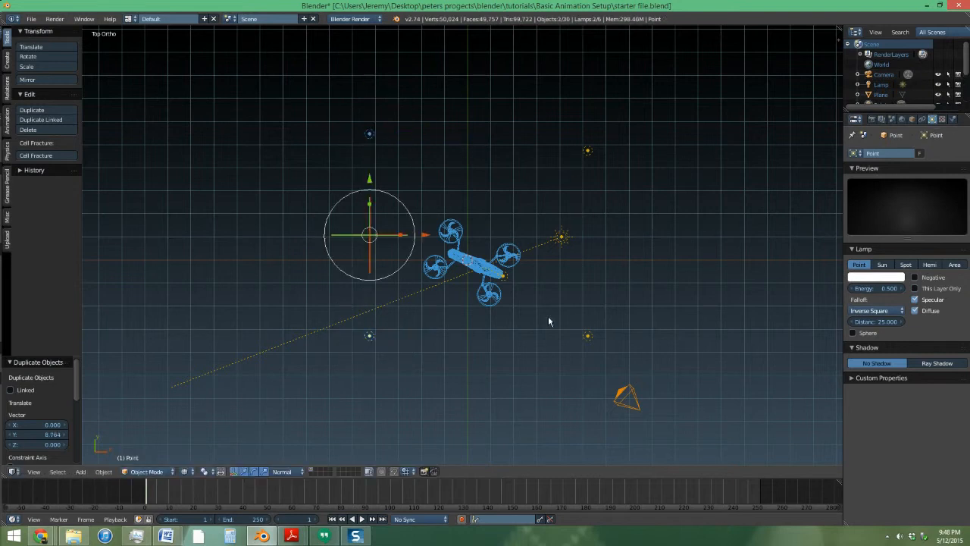
{"action": "right_click", "coordinate": [586, 336]}
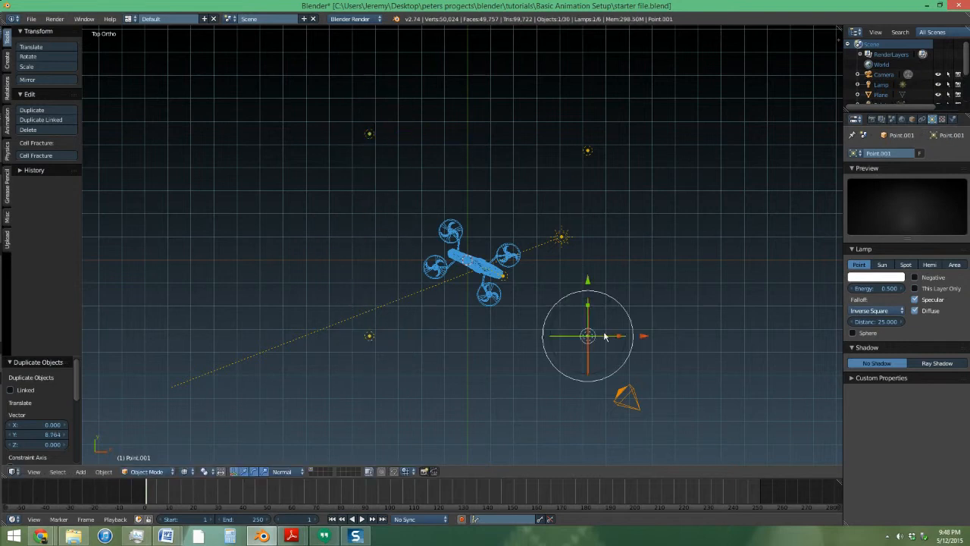
{"action": "left_click", "coordinate": [883, 287]}
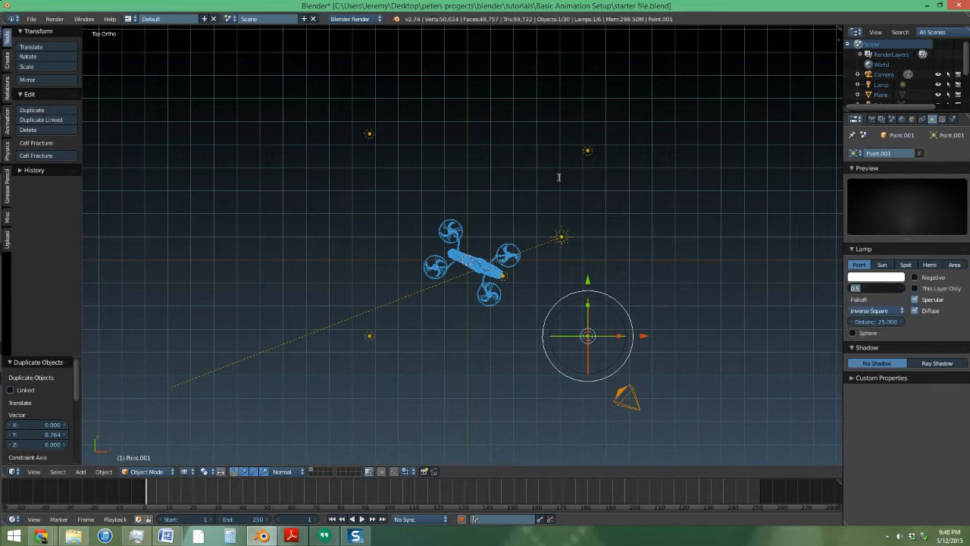
{"action": "right_click", "coordinate": [589, 152]}
{"action": "right_click", "coordinate": [589, 153]}
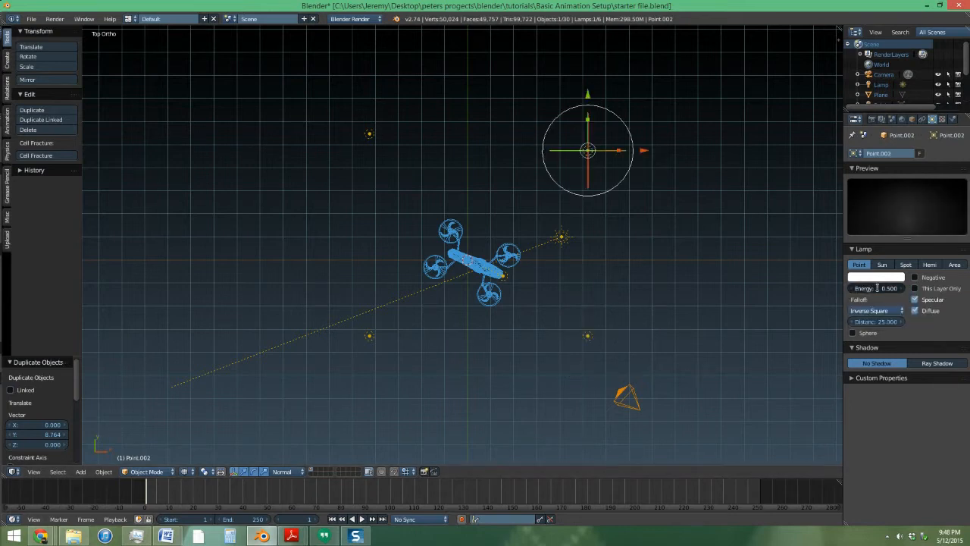
{"action": "right_click", "coordinate": [370, 135]}
{"action": "left_click", "coordinate": [873, 288]}
{"action": "type", "text": ".2"}
{"action": "key", "text": "Return"}
{"action": "right_click", "coordinate": [368, 336]}
{"action": "left_click", "coordinate": [881, 289]}
{"action": "type", "text": ".2"}
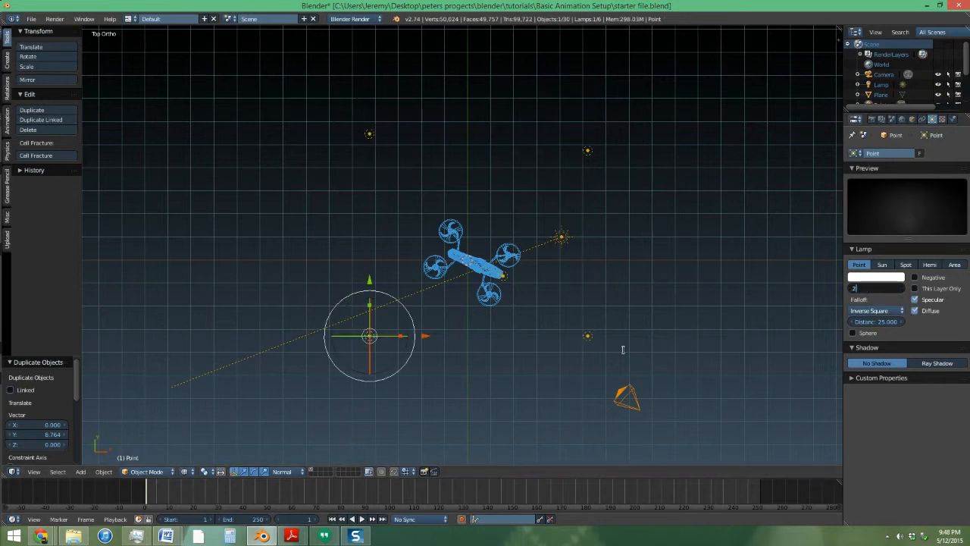
{"action": "key", "text": "Return"}
Step: In front view, select all four point lamps and duplicate them straight down along Z to below the ground plane
{"action": "key", "text": "KP_1"}
{"action": "scroll", "coordinate": [545, 295], "scroll_direction": "up", "scroll_amount": 1}
{"action": "scroll", "coordinate": [331, 188], "scroll_direction": "up", "scroll_amount": 2}
{"action": "left_click", "coordinate": [330, 189]}
{"action": "left_click", "coordinate": [641, 192]}
{"action": "right_click", "coordinate": [628, 209]}
{"action": "key", "text": "shift+d"}
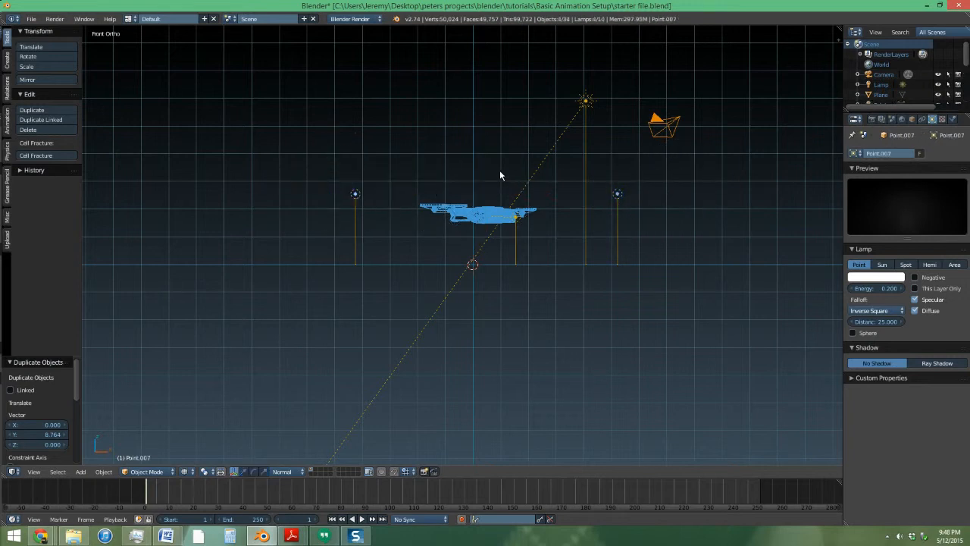
{"action": "key", "text": "z"}
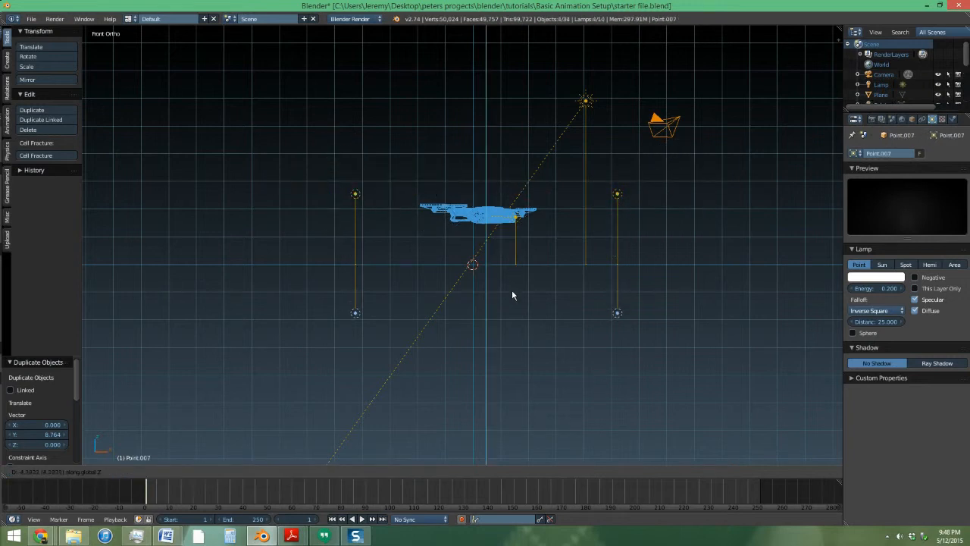
{"action": "left_click", "coordinate": [514, 281]}
{"action": "key", "text": "a"}
Step: Look over the eight-lamp arrangement in perspective, render the frame to check the quadcopter's lighting, and return to the 3D view
{"action": "middle_click_drag", "start_coordinate": [580, 259], "coordinate": [459, 288]}
{"action": "key", "text": "KP_5"}
{"action": "middle_click_drag", "start_coordinate": [437, 240], "coordinate": [490, 219]}
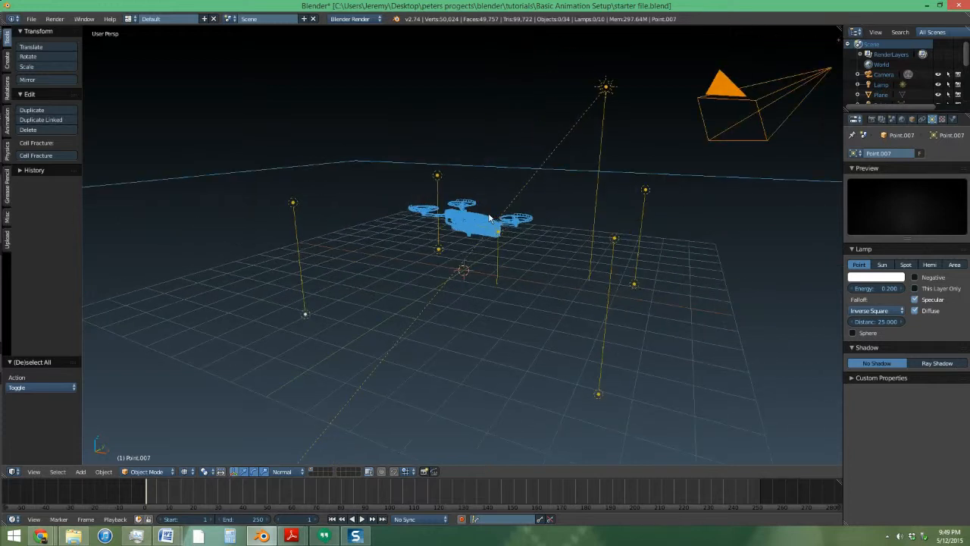
{"action": "key", "text": "F12"}
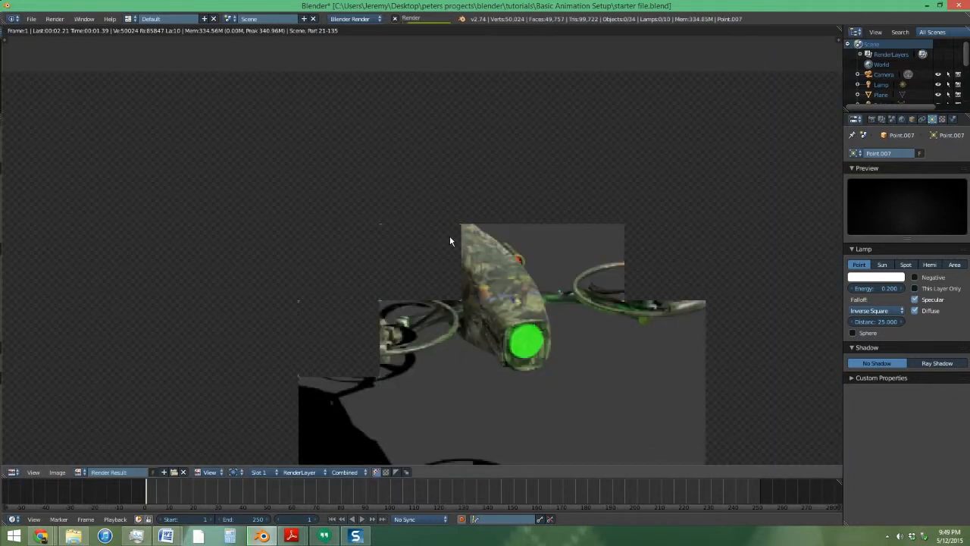
{"action": "scroll", "coordinate": [435, 250], "scroll_direction": "up", "scroll_amount": 3}
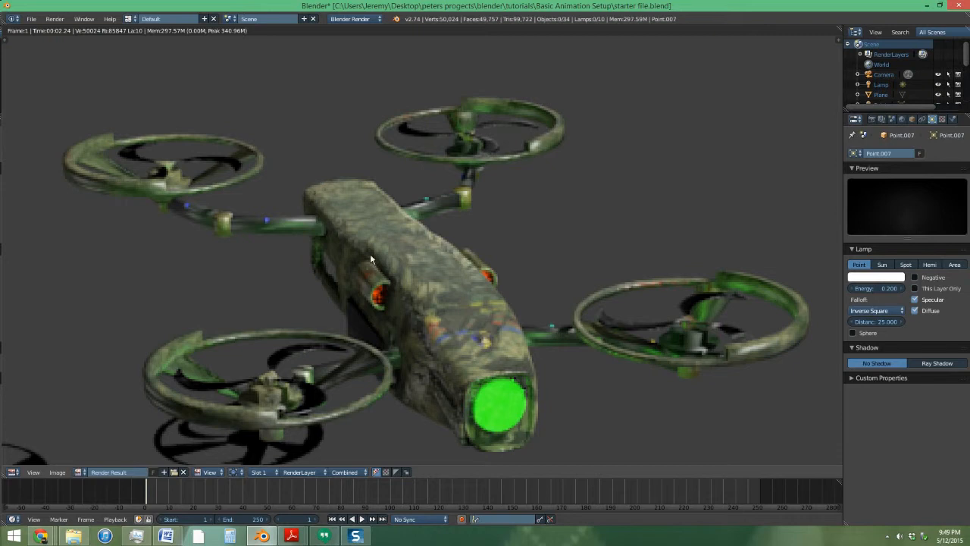
{"action": "left_click", "coordinate": [14, 472]}
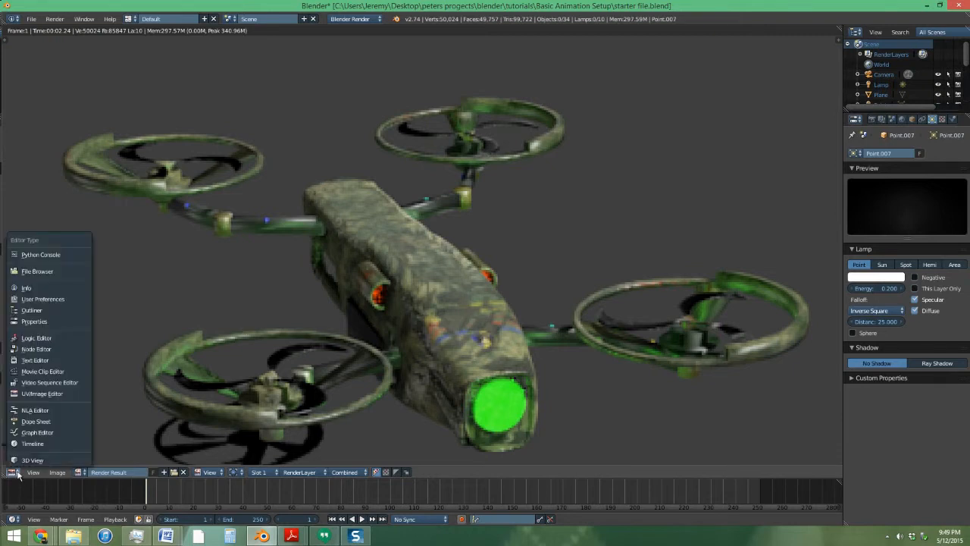
{"action": "left_click", "coordinate": [31, 459]}
Step: Set the energy of the four upper point lamps to 0.1
{"action": "right_click_drag", "start_coordinate": [296, 211], "coordinate": [497, 43]}
{"action": "right_click", "coordinate": [341, 125]}
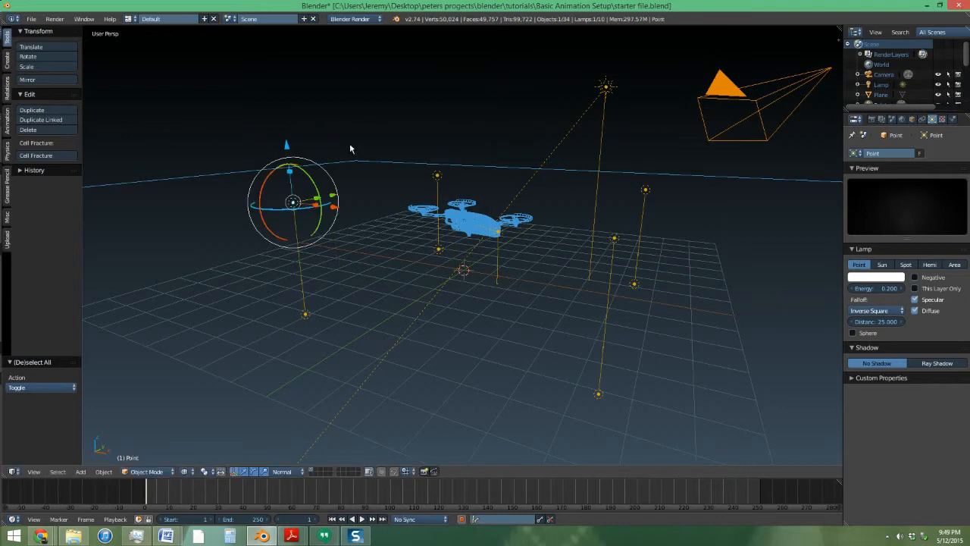
{"action": "left_click", "coordinate": [881, 290]}
{"action": "type", "text": ".1"}
{"action": "key", "text": "Return"}
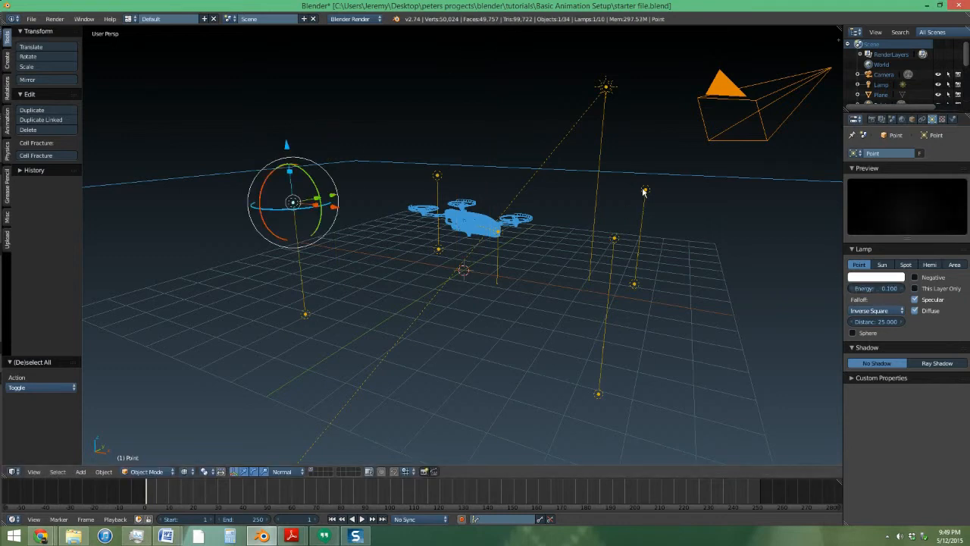
{"action": "right_click", "coordinate": [643, 190]}
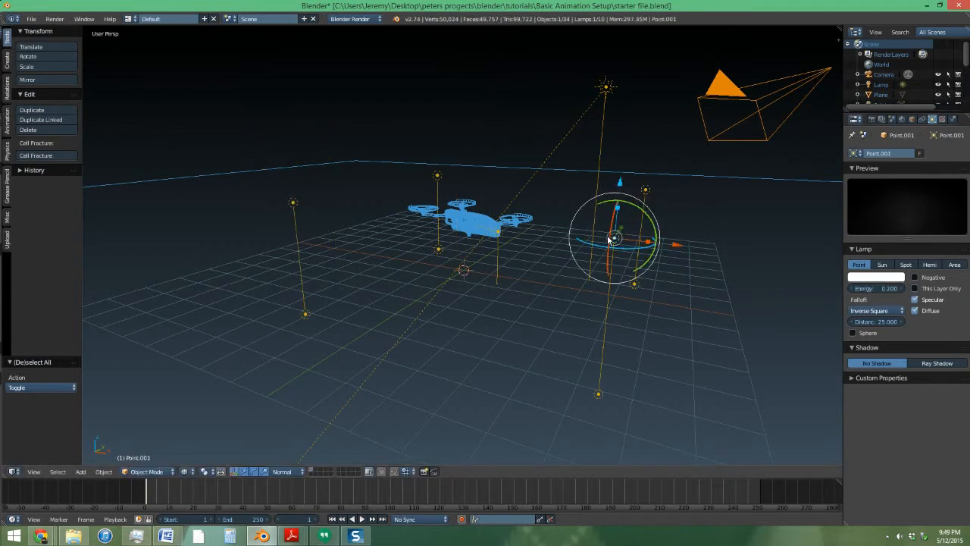
{"action": "right_click", "coordinate": [437, 176]}
{"action": "left_click", "coordinate": [882, 290]}
{"action": "type", "text": ".1"}
{"action": "key", "text": "Return"}
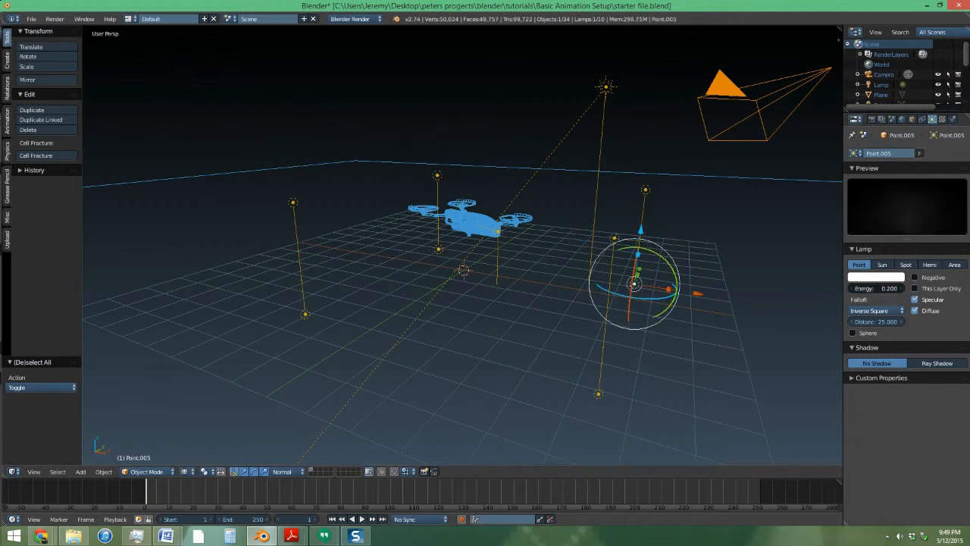
Step: Set the energy of the remaining lower point lamps to 0.1
{"action": "right_click", "coordinate": [599, 393]}
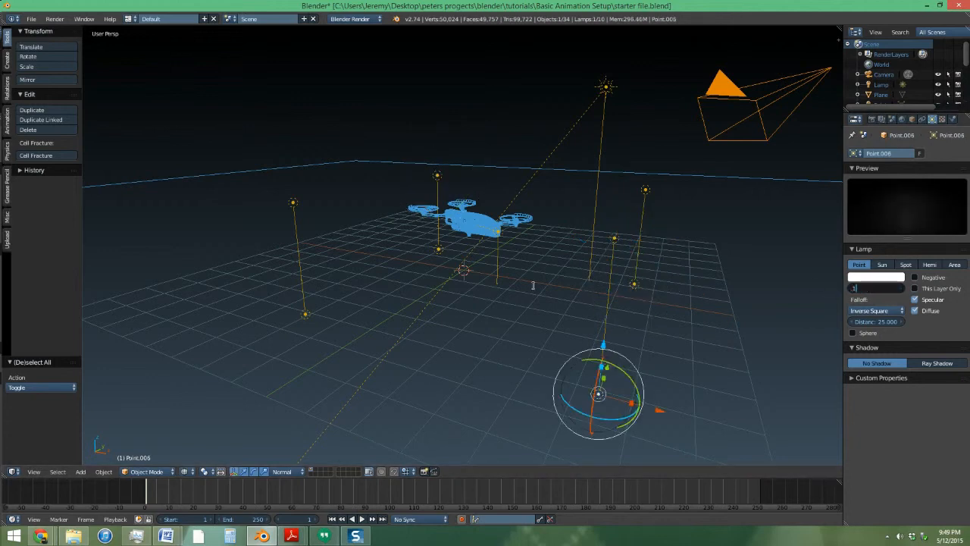
{"action": "right_click", "coordinate": [445, 258]}
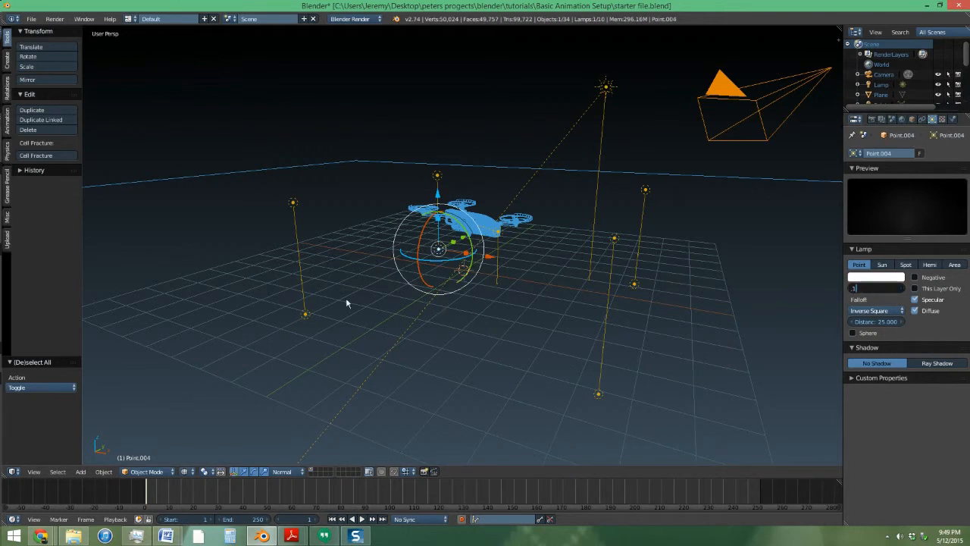
{"action": "right_click", "coordinate": [306, 313]}
{"action": "left_click", "coordinate": [875, 288]}
{"action": "type", "text": "0.1"}
{"action": "key", "text": "Return"}
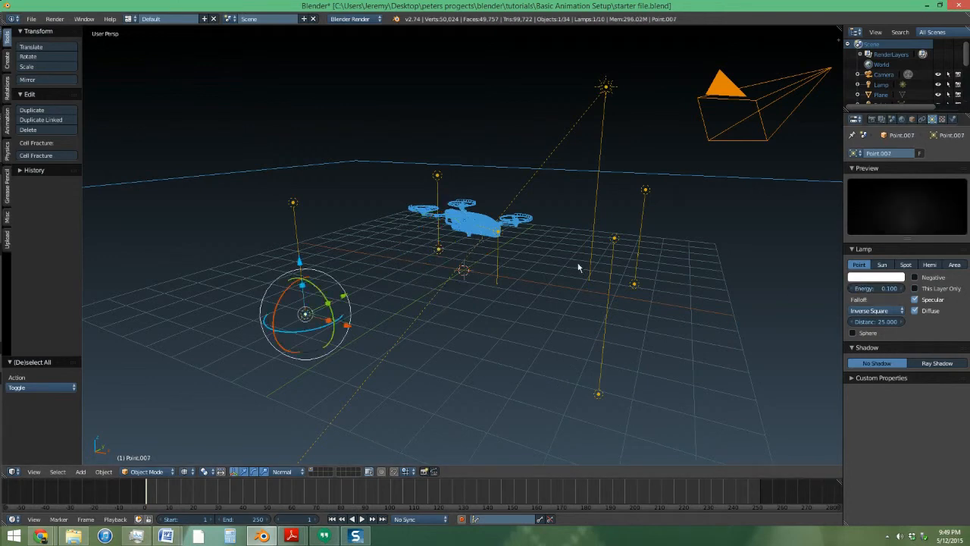
Step: Render the frame with the dimmed point lamps and view the whole quadcopter with its shadow
{"action": "key", "text": "F12"}
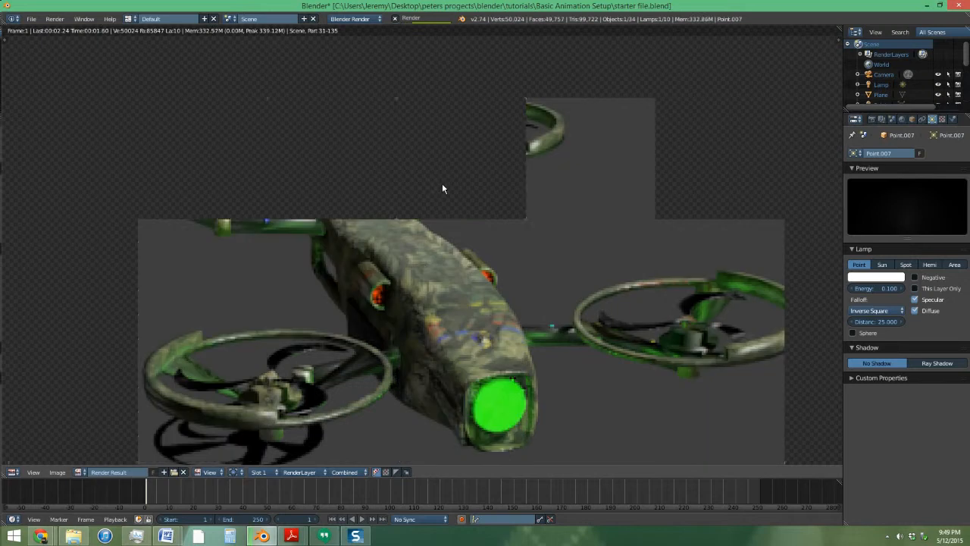
{"action": "scroll", "coordinate": [431, 281], "scroll_direction": "down", "scroll_amount": 1}
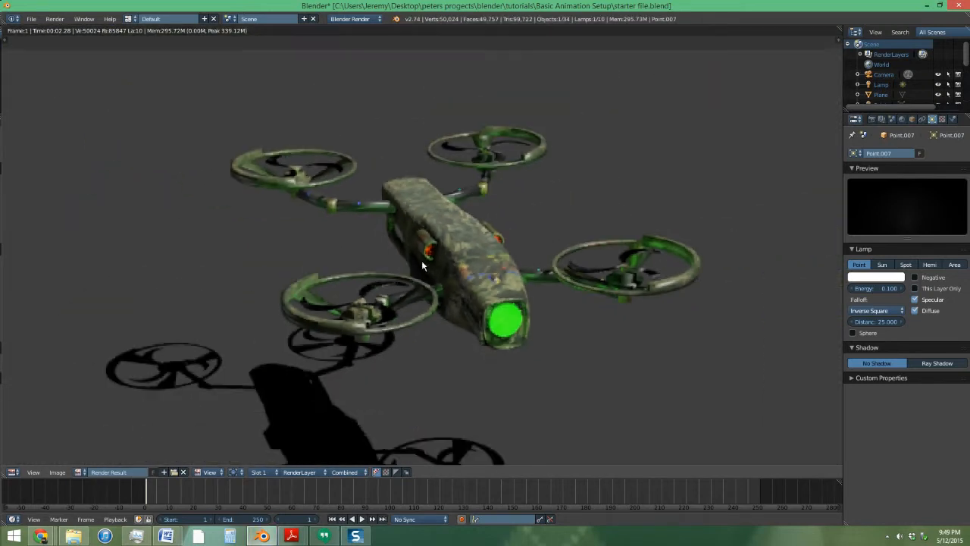
Step: Examine the rendered quadcopter and its shadow up close and across the whole frame
{"action": "scroll", "coordinate": [457, 271], "scroll_direction": "up", "scroll_amount": 1}
{"action": "scroll", "coordinate": [470, 259], "scroll_direction": "down", "scroll_amount": 1}
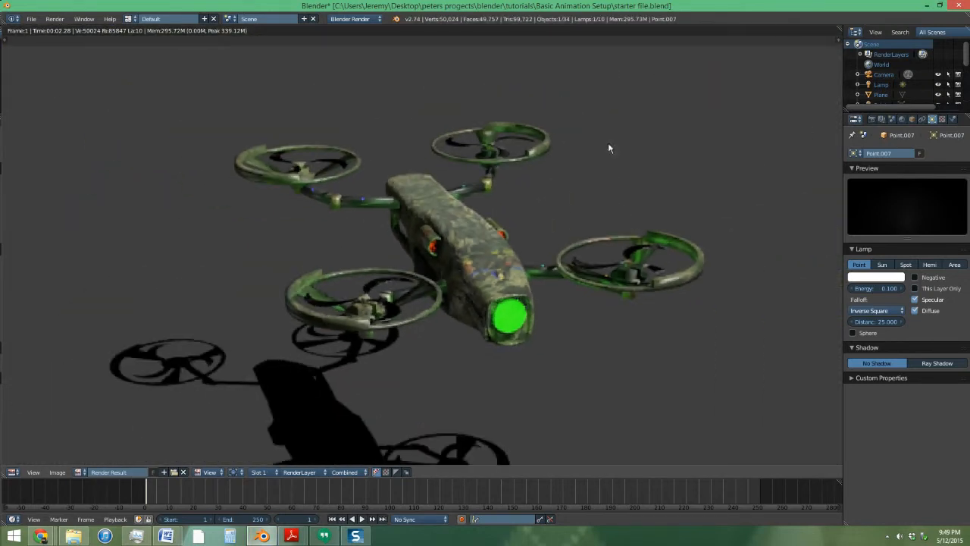
{"action": "middle_click_drag", "start_coordinate": [414, 279], "coordinate": [437, 181]}
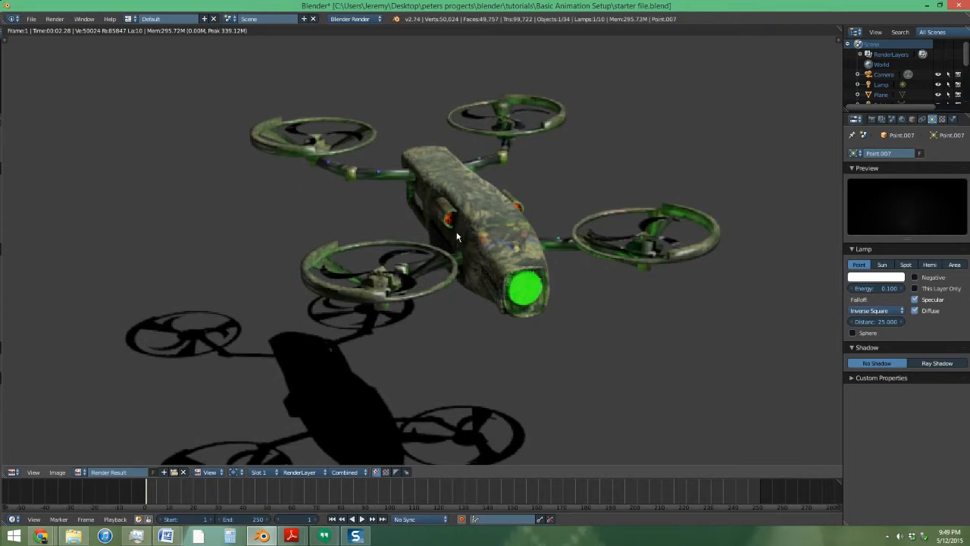
{"action": "scroll", "coordinate": [412, 314], "scroll_direction": "down", "scroll_amount": 1}
{"action": "middle_click_drag", "start_coordinate": [411, 314], "coordinate": [396, 248]}
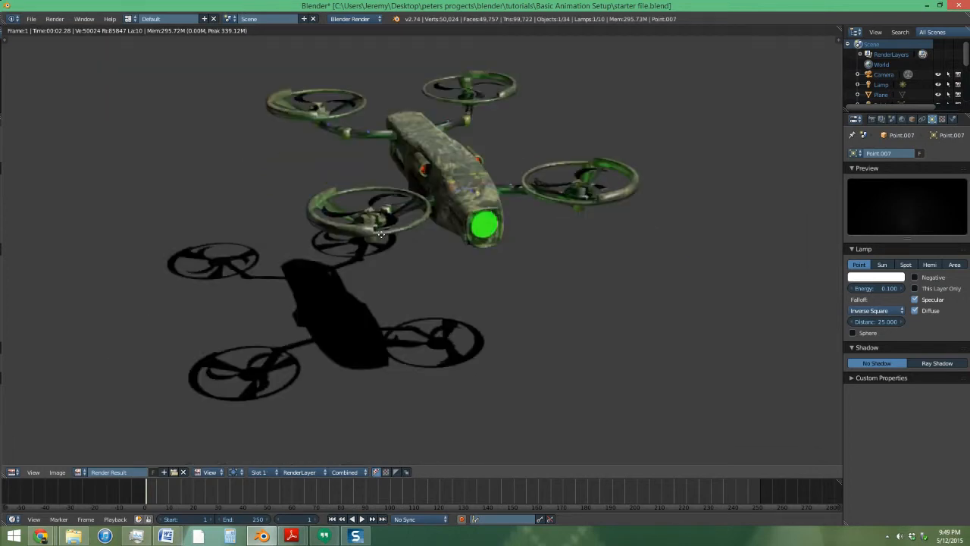
{"action": "scroll", "coordinate": [329, 269], "scroll_direction": "down", "scroll_amount": 1}
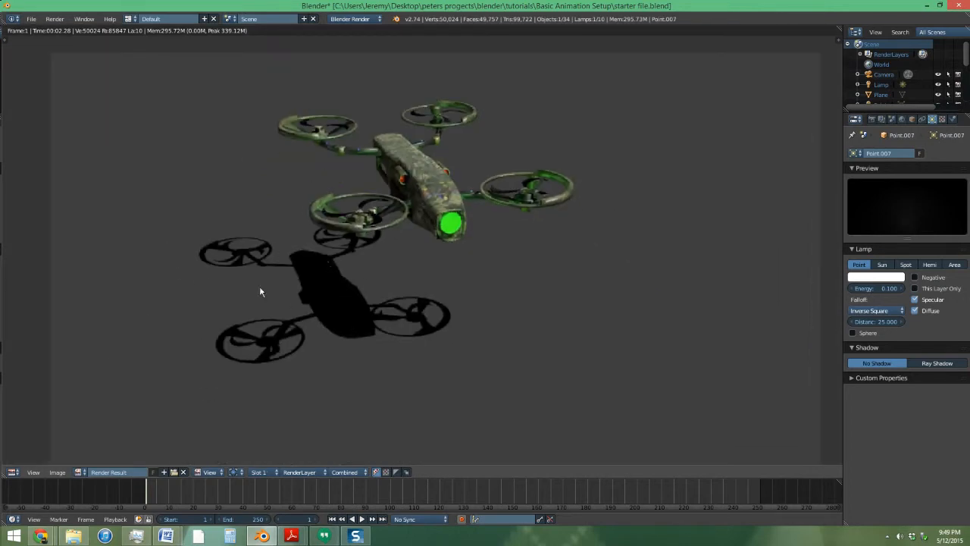
Step: Return to the 3D view in solid shading and enable Z transparency on the ground plane's material with an alpha of about 0.542
{"action": "left_click", "coordinate": [12, 471]}
{"action": "left_click", "coordinate": [15, 464]}
{"action": "right_click", "coordinate": [470, 170]}
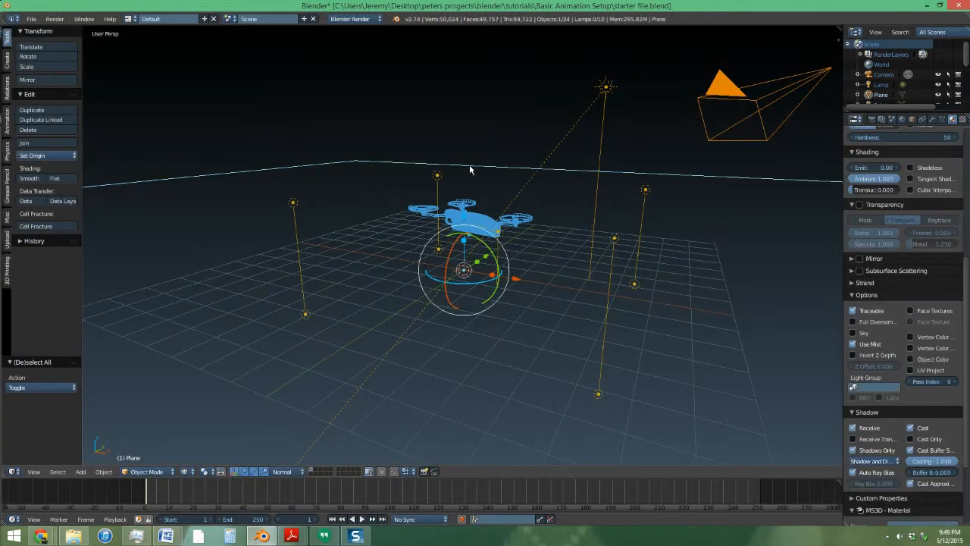
{"action": "key", "text": "z"}
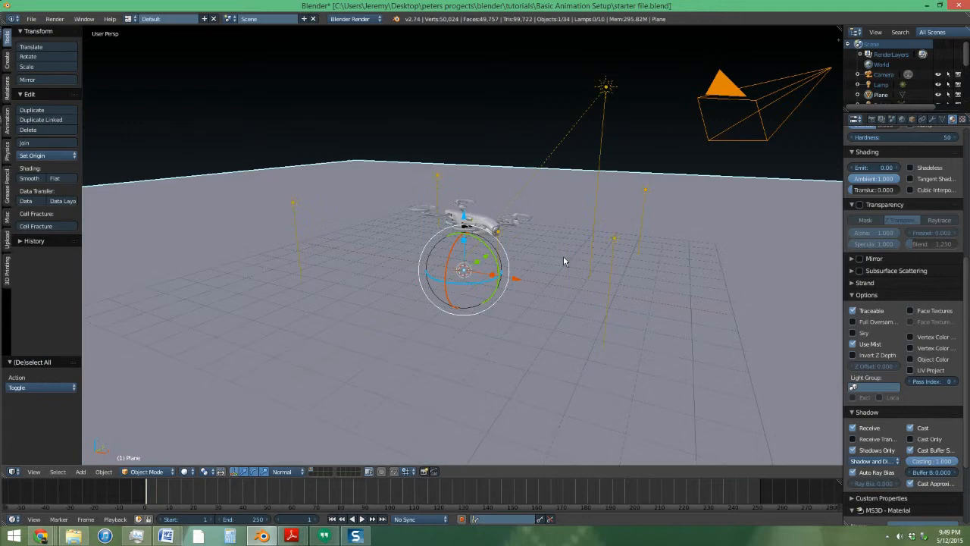
{"action": "left_click", "coordinate": [861, 204]}
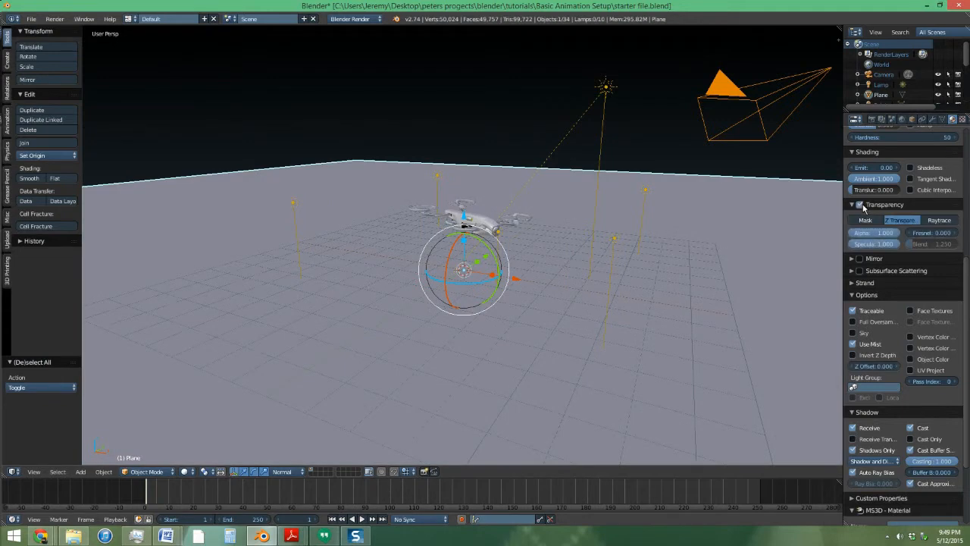
{"action": "scroll", "coordinate": [887, 250], "scroll_direction": "up", "scroll_amount": 5}
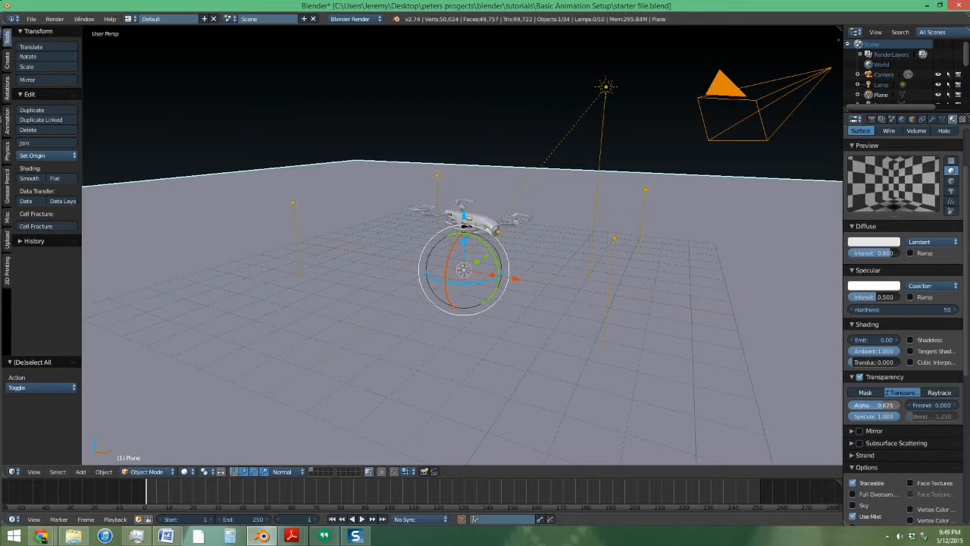
{"action": "left_click_drag", "start_coordinate": [872, 404], "coordinate": [864, 404]}
Step: Render the frame and inspect the quadcopter's shadow on the semi-transparent ground plane
{"action": "key", "text": "F12"}
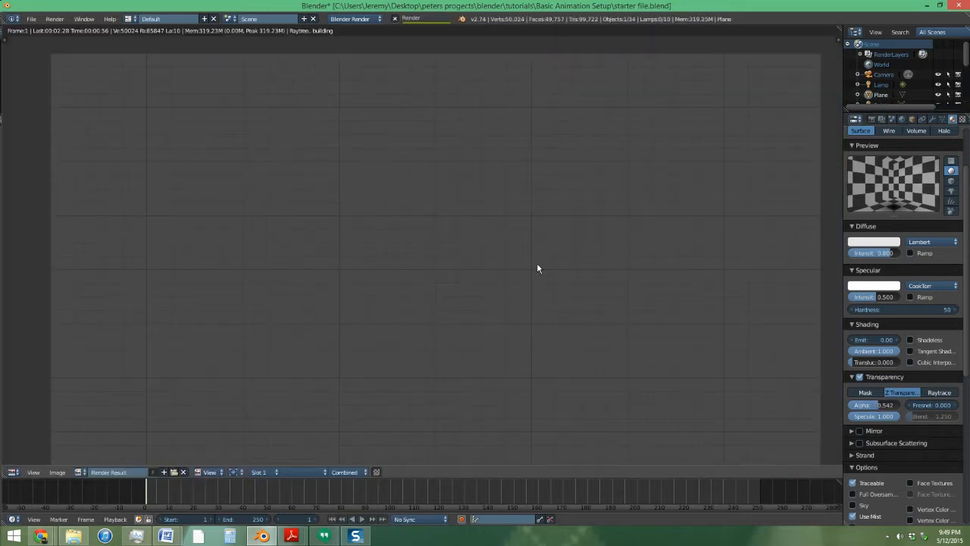
{"action": "scroll", "coordinate": [379, 283], "scroll_direction": "up", "scroll_amount": 3}
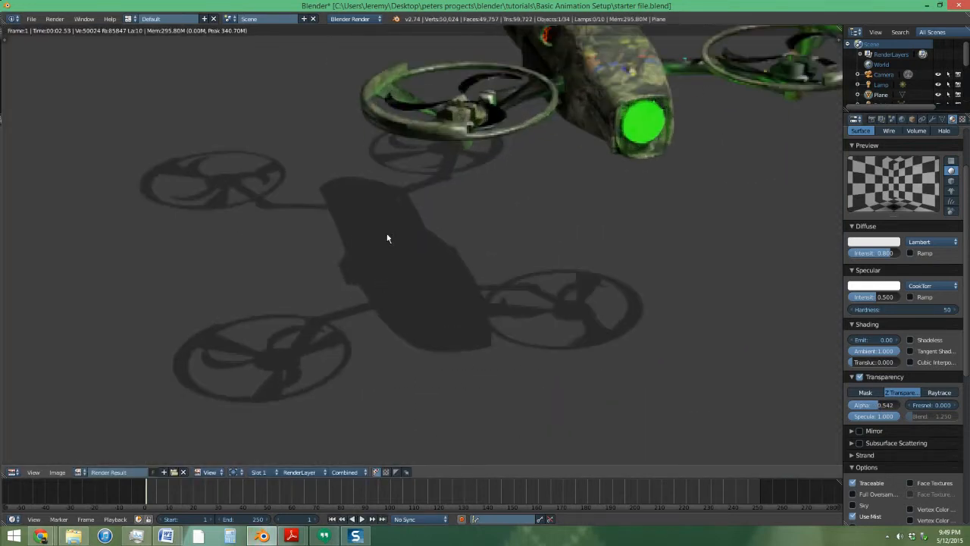
{"action": "scroll", "coordinate": [388, 238], "scroll_direction": "down", "scroll_amount": 4}
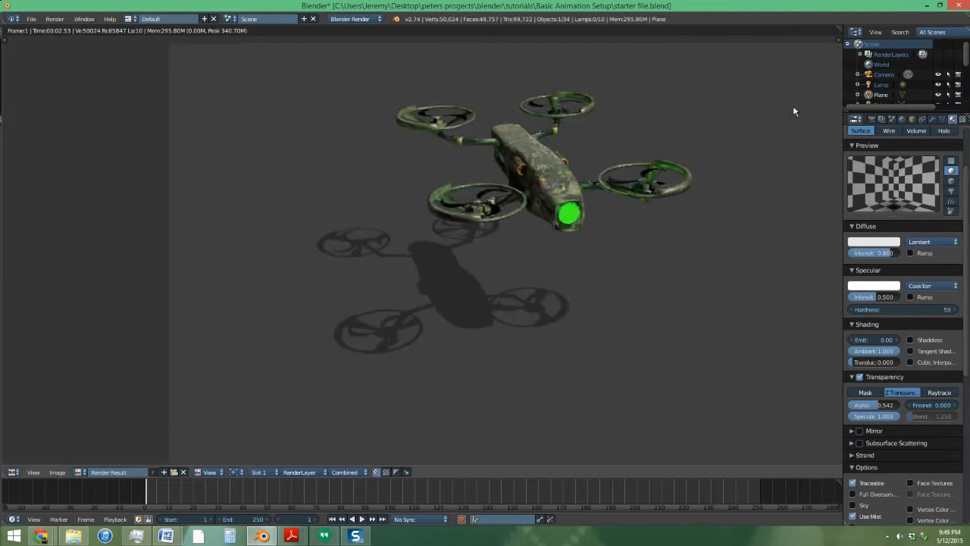
Step: Enable ambient occlusion for the world and set its blend mode to Multiply
{"action": "left_click", "coordinate": [902, 120]}
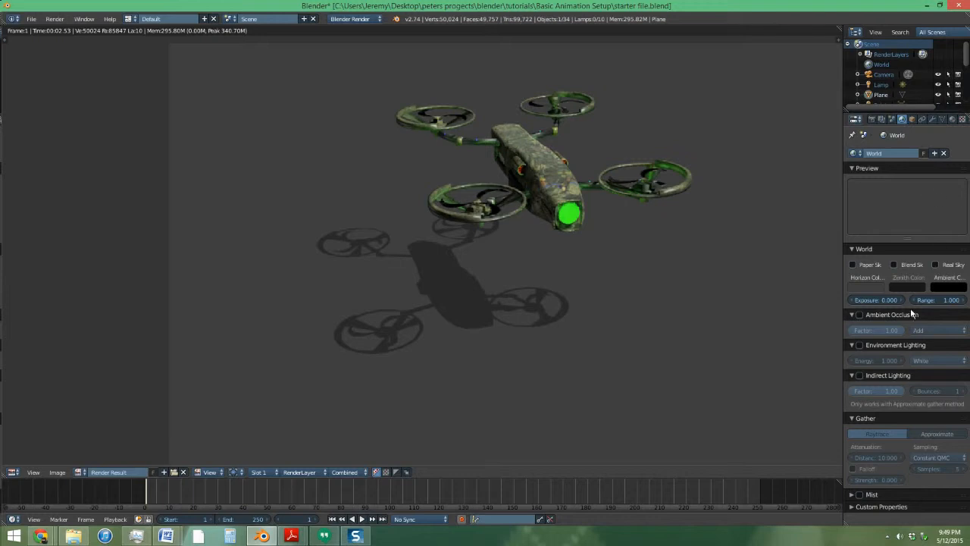
{"action": "left_click", "coordinate": [859, 314]}
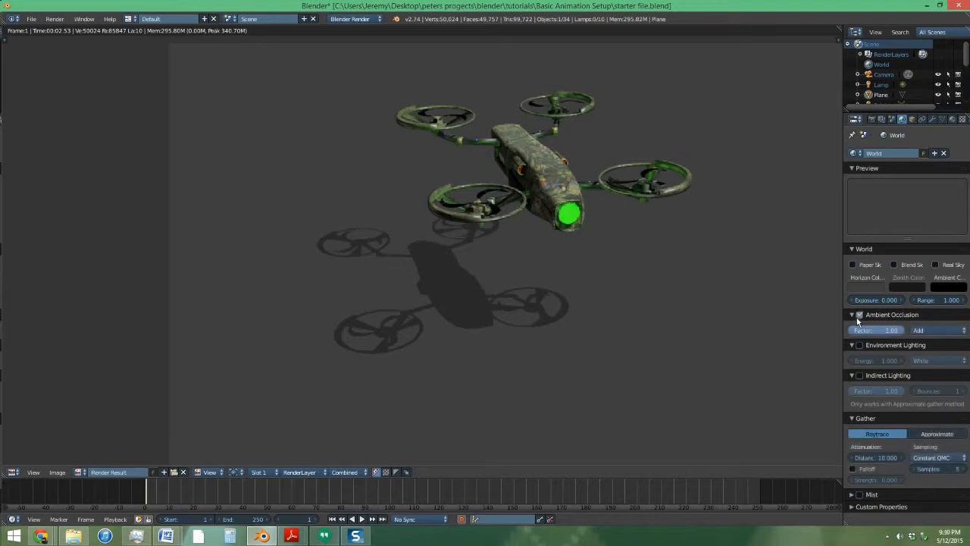
{"action": "left_click", "coordinate": [946, 332]}
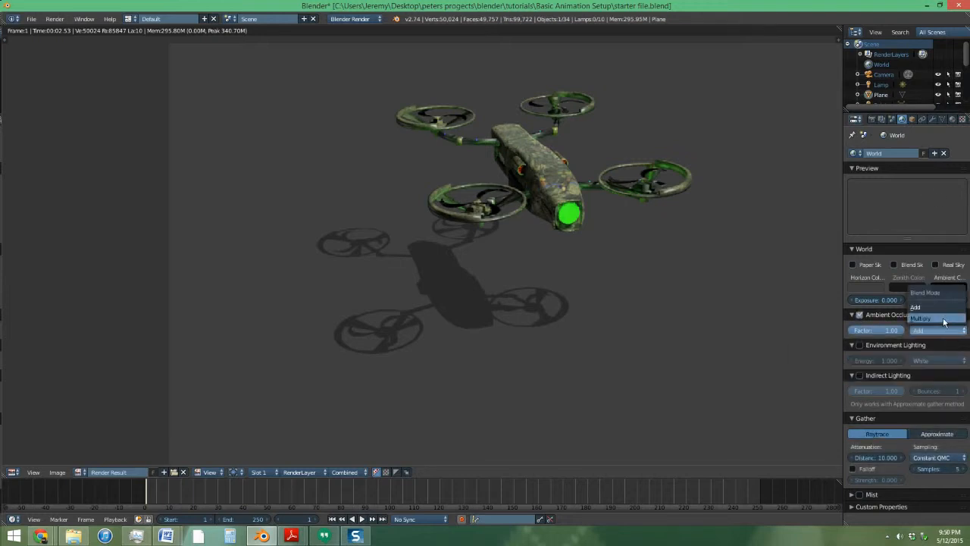
{"action": "left_click", "coordinate": [940, 303]}
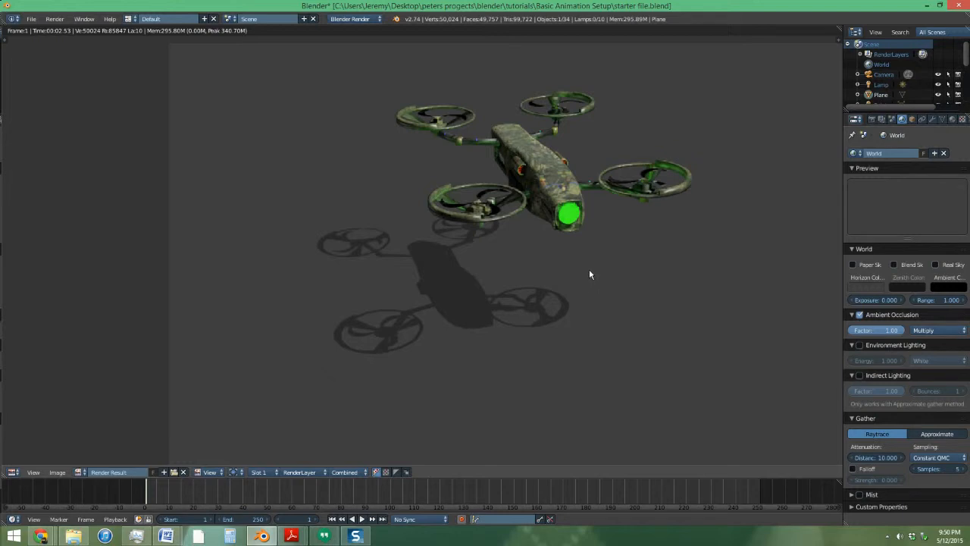
Step: Render the frame with ambient occlusion and inspect the shading on the quadcopter's body, rotors and ground shadow
{"action": "key", "text": "F12"}
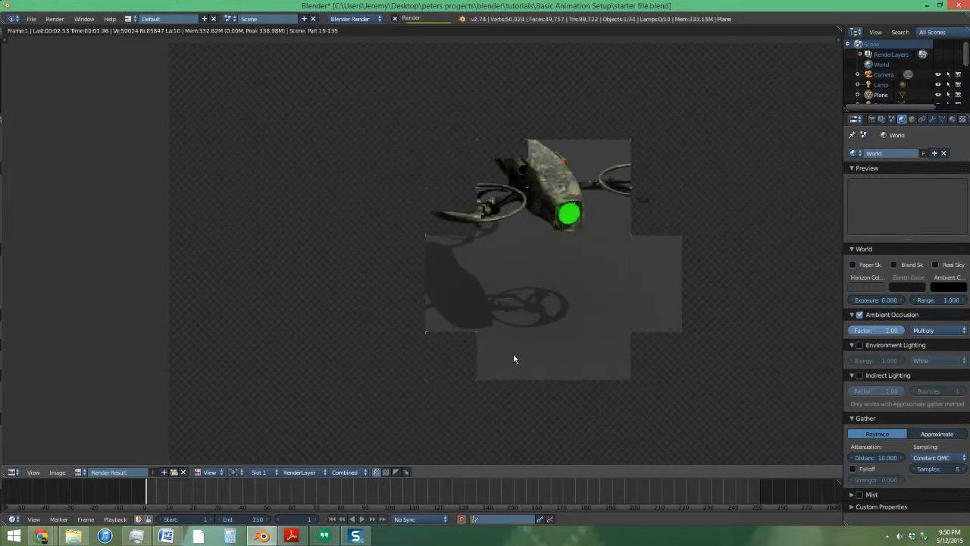
{"action": "scroll", "coordinate": [482, 190], "scroll_direction": "up", "scroll_amount": 5}
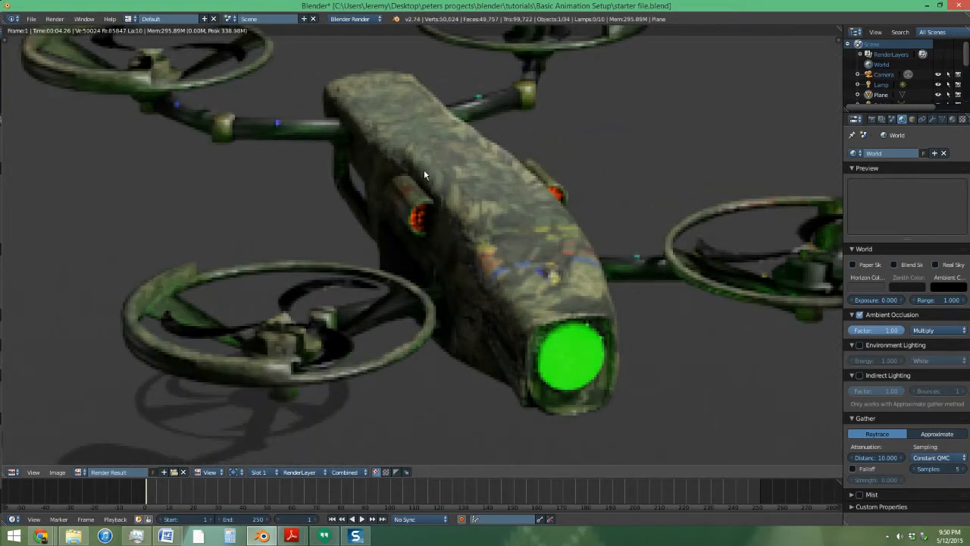
{"action": "scroll", "coordinate": [461, 306], "scroll_direction": "down", "scroll_amount": 1}
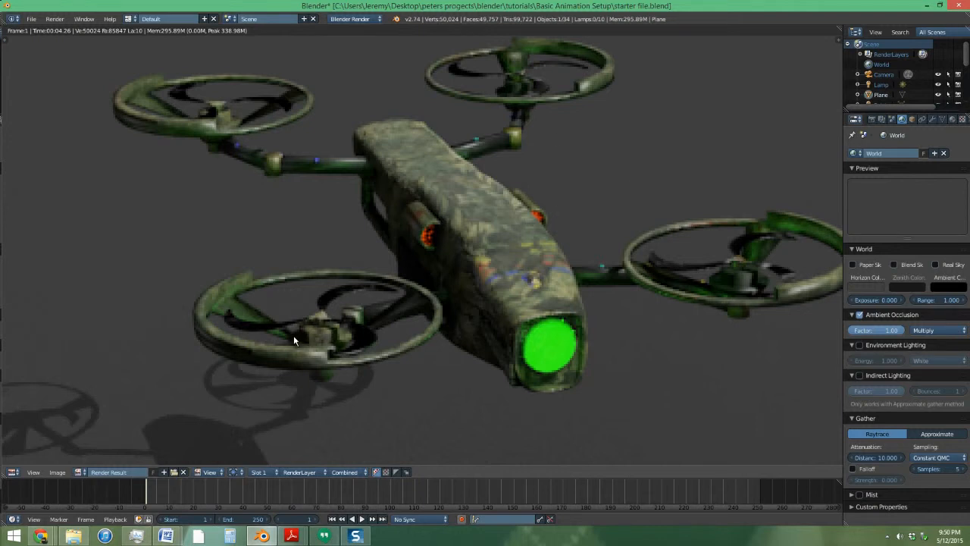
{"action": "scroll", "coordinate": [292, 347], "scroll_direction": "down", "scroll_amount": 3}
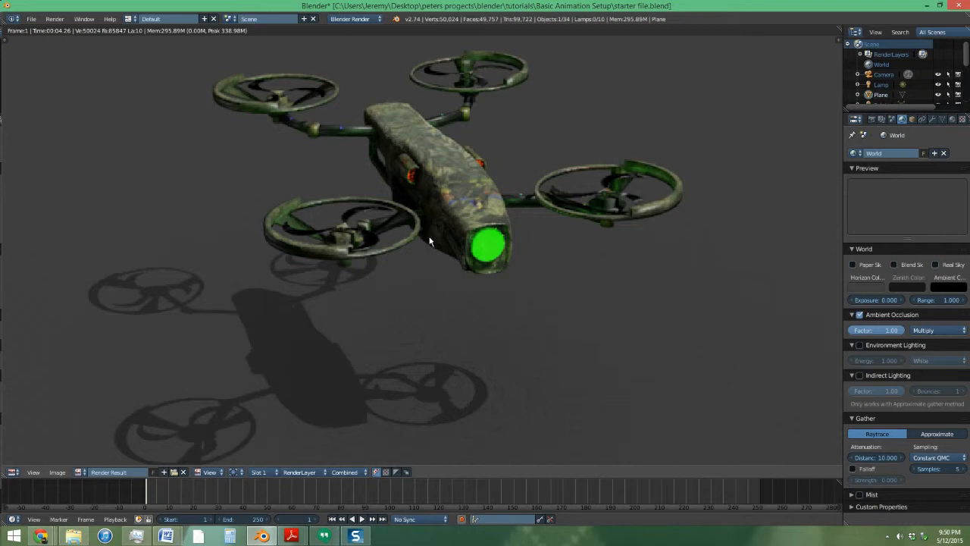
{"action": "scroll", "coordinate": [399, 157], "scroll_direction": "up", "scroll_amount": 2}
{"action": "middle_click_drag", "start_coordinate": [457, 155], "coordinate": [417, 215]}
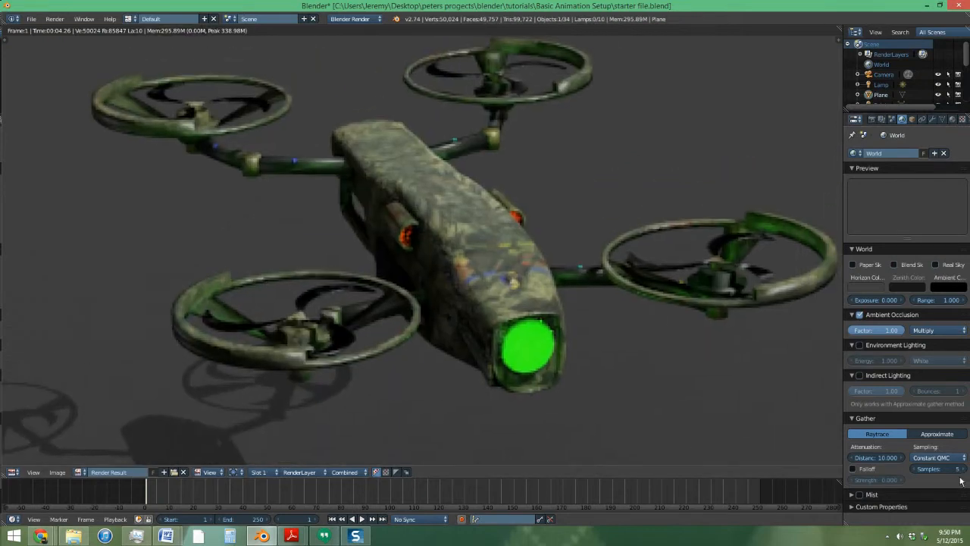
Step: Set the world's gather samples to 10 and render the frame again to check the ambient occlusion quality
{"action": "left_click", "coordinate": [948, 470]}
{"action": "key", "text": "Return"}
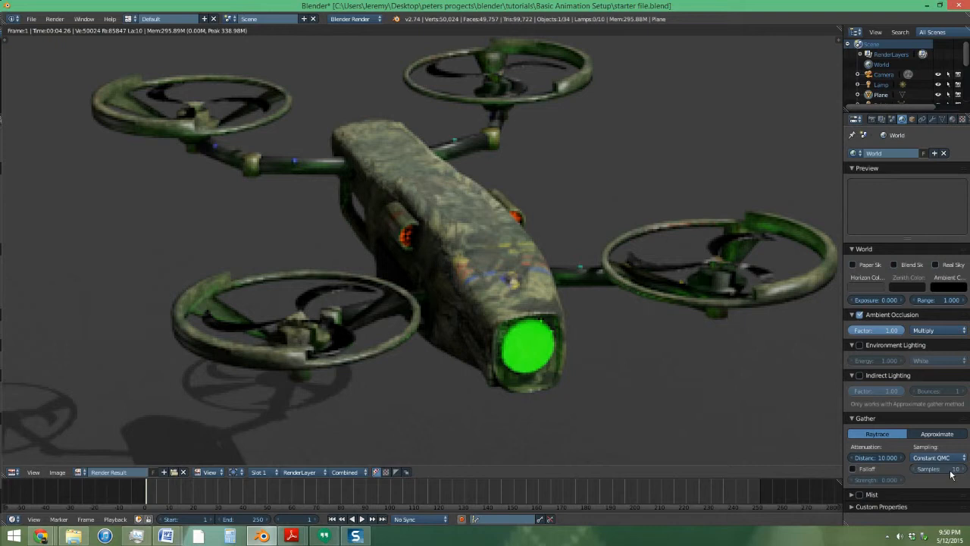
{"action": "key", "text": "F12"}
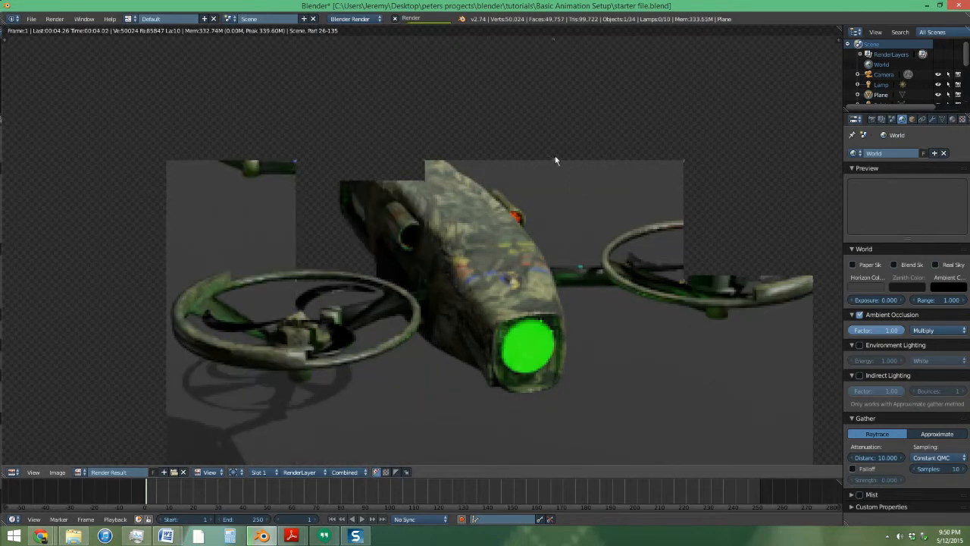
{"action": "scroll", "coordinate": [425, 180], "scroll_direction": "down", "scroll_amount": 3}
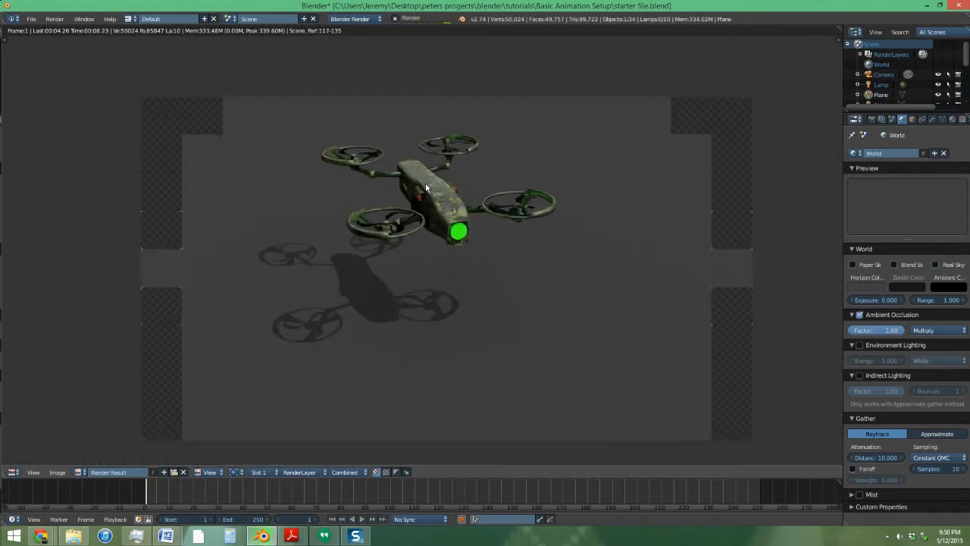
{"action": "scroll", "coordinate": [425, 181], "scroll_direction": "up", "scroll_amount": 1}
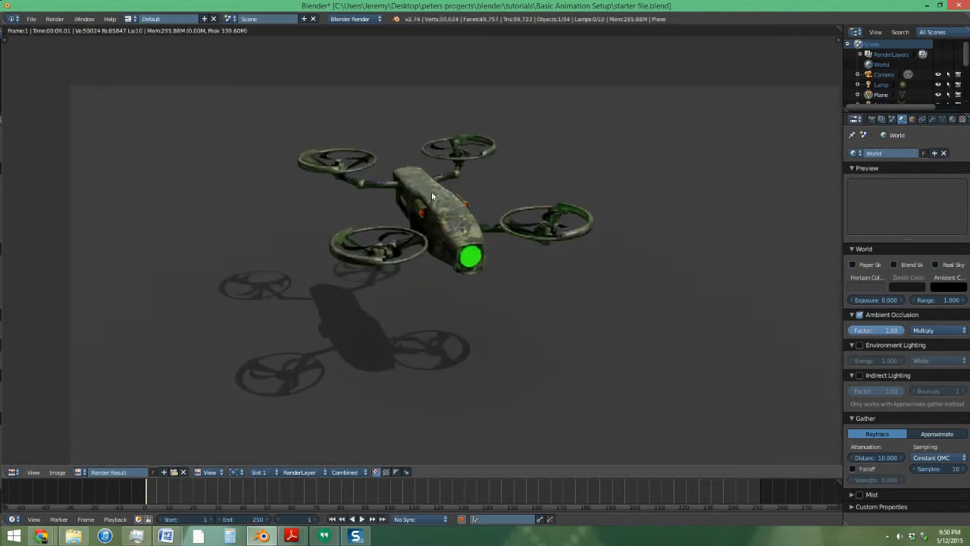
Step: Set the render's alpha mode to Transparent in the shading settings and render the frame without the background
{"action": "left_click", "coordinate": [871, 120]}
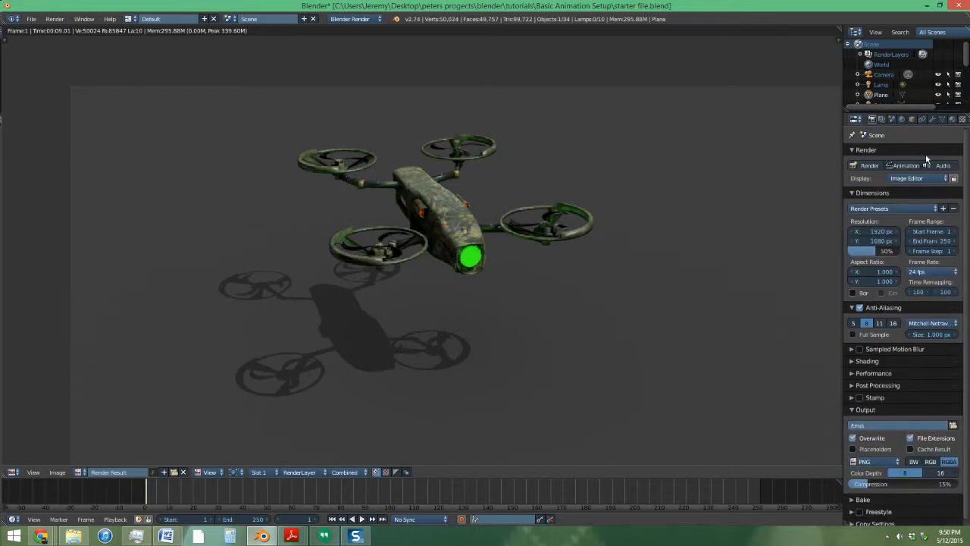
{"action": "left_click", "coordinate": [865, 363]}
{"action": "left_click", "coordinate": [941, 386]}
{"action": "left_click", "coordinate": [931, 371]}
{"action": "key", "text": "F12"}
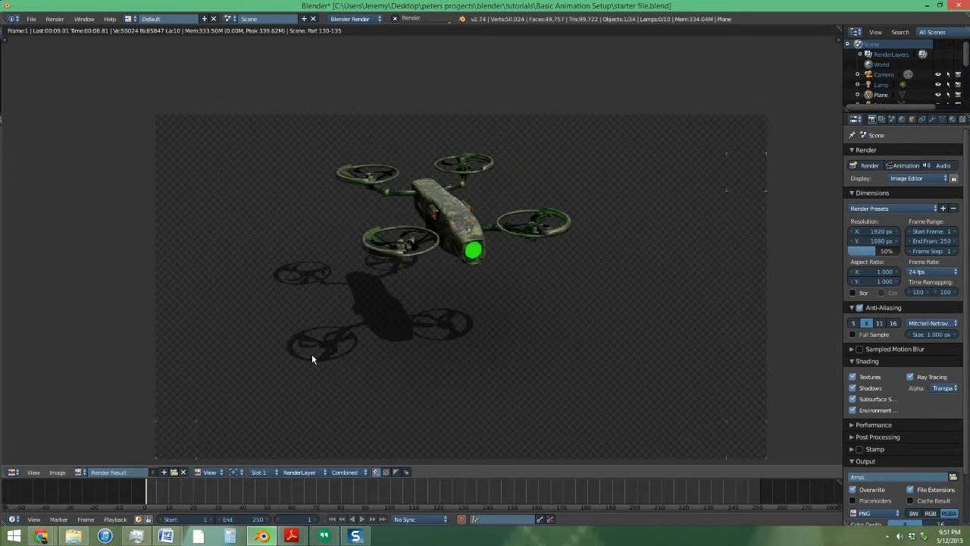
{"action": "scroll", "coordinate": [261, 244], "scroll_direction": "down", "scroll_amount": 1}
{"action": "middle_click_drag", "start_coordinate": [252, 229], "coordinate": [213, 216]}
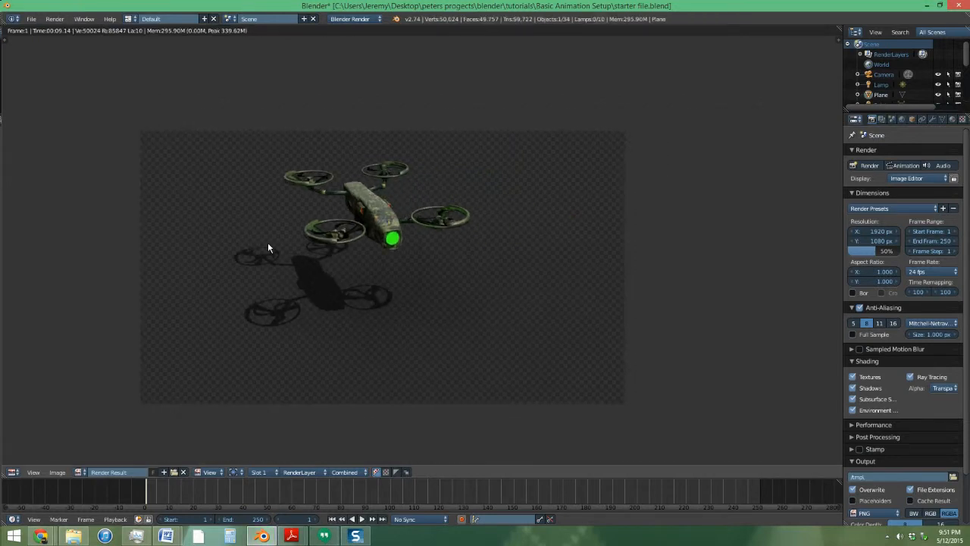
Step: Switch to the Compositing layout, enable nodes, and move the Composite node well apart from the Render Layers node
{"action": "left_click", "coordinate": [131, 19]}
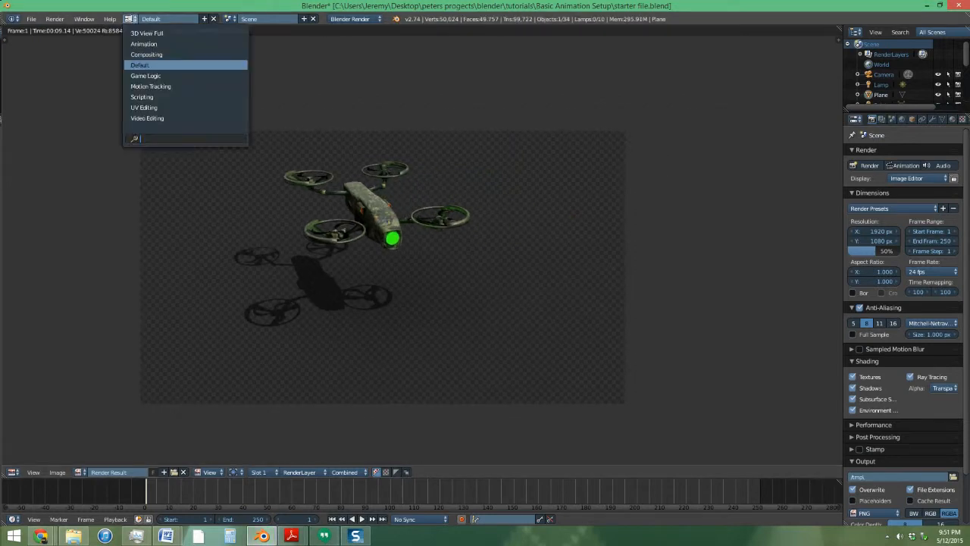
{"action": "left_click", "coordinate": [148, 54]}
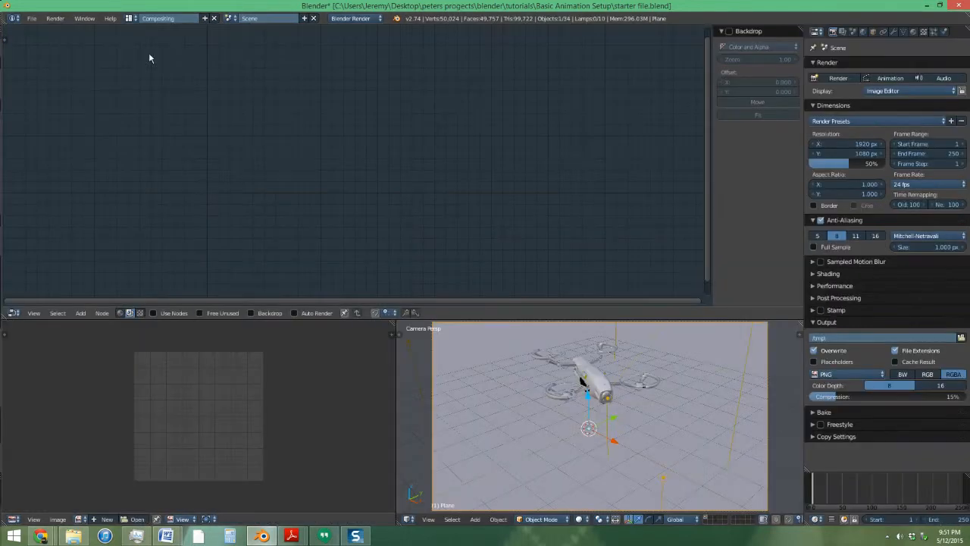
{"action": "left_click", "coordinate": [171, 316]}
{"action": "scroll", "coordinate": [206, 155], "scroll_direction": "down", "scroll_amount": 3}
{"action": "scroll", "coordinate": [219, 155], "scroll_direction": "up", "scroll_amount": 4}
{"action": "left_click_drag", "start_coordinate": [219, 154], "coordinate": [687, 98]}
{"action": "scroll", "coordinate": [275, 212], "scroll_direction": "down", "scroll_amount": 1}
{"action": "middle_click_drag", "start_coordinate": [275, 212], "coordinate": [476, 208]}
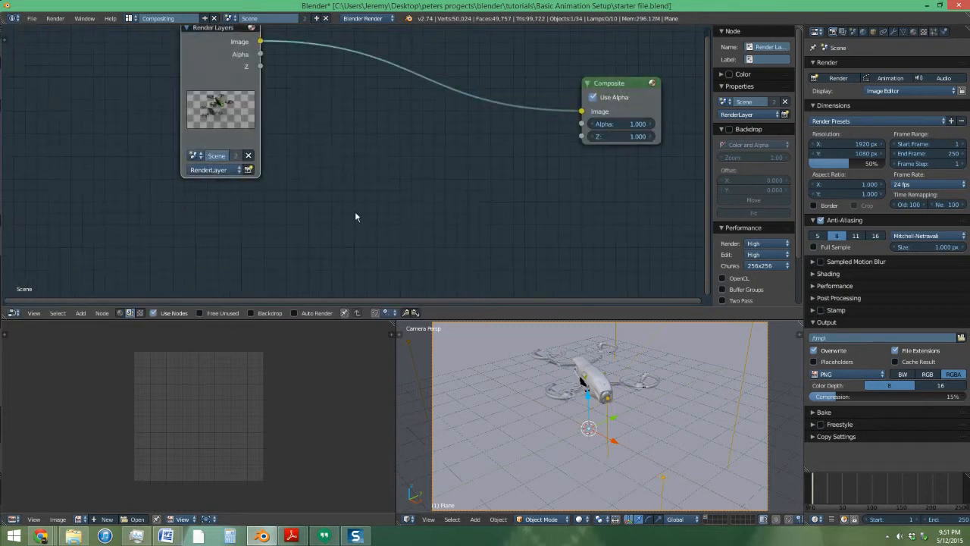
{"action": "middle_click_drag", "start_coordinate": [131, 254], "coordinate": [118, 291]}
Step: Add a Mix node on the link between the Render Layers and Composite nodes
{"action": "left_click", "coordinate": [81, 312]}
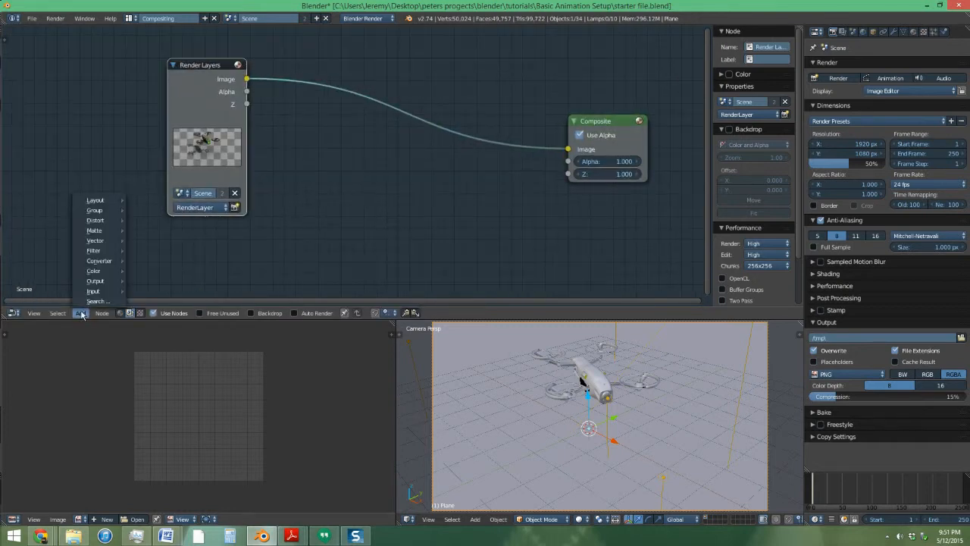
{"action": "left_click", "coordinate": [82, 302]}
{"action": "type", "text": "mix"}
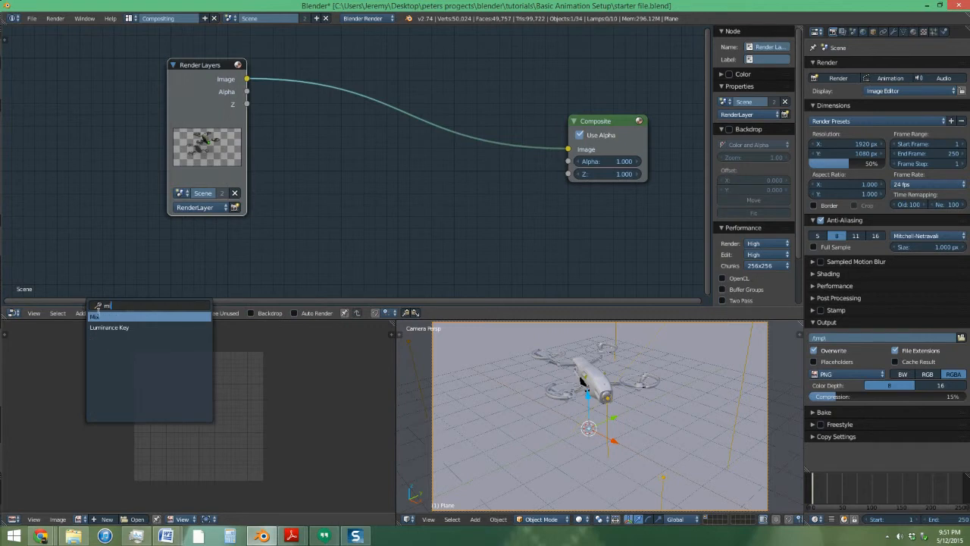
{"action": "key", "text": "Return"}
{"action": "left_click", "coordinate": [364, 116]}
Step: Add an Image node below the Render Layers node and load Starter Video.MOV into it
{"action": "left_click", "coordinate": [81, 312]}
{"action": "left_click", "coordinate": [98, 302]}
{"action": "type", "text": "im"}
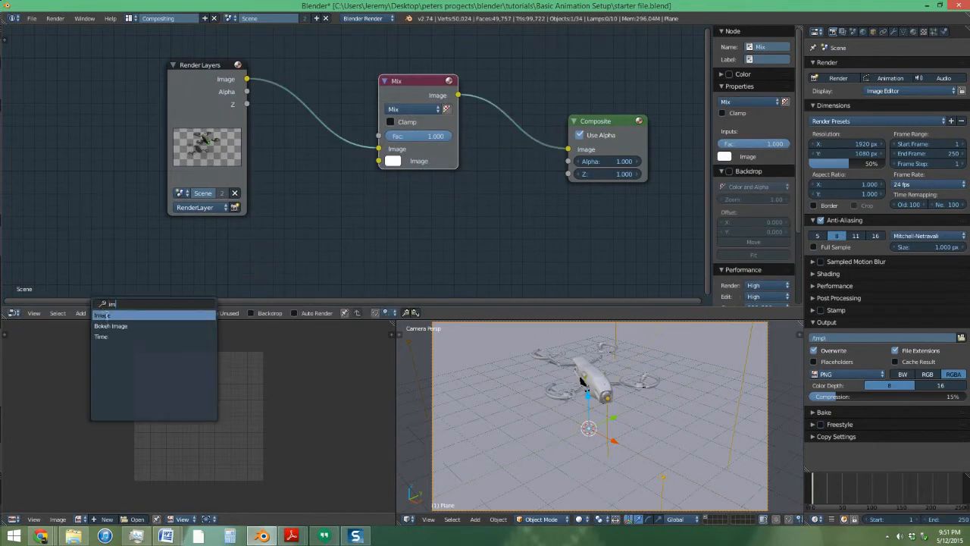
{"action": "key", "text": "Return"}
{"action": "left_click", "coordinate": [174, 251]}
{"action": "middle_click_drag", "start_coordinate": [173, 250], "coordinate": [210, 126]}
{"action": "left_click", "coordinate": [240, 226]}
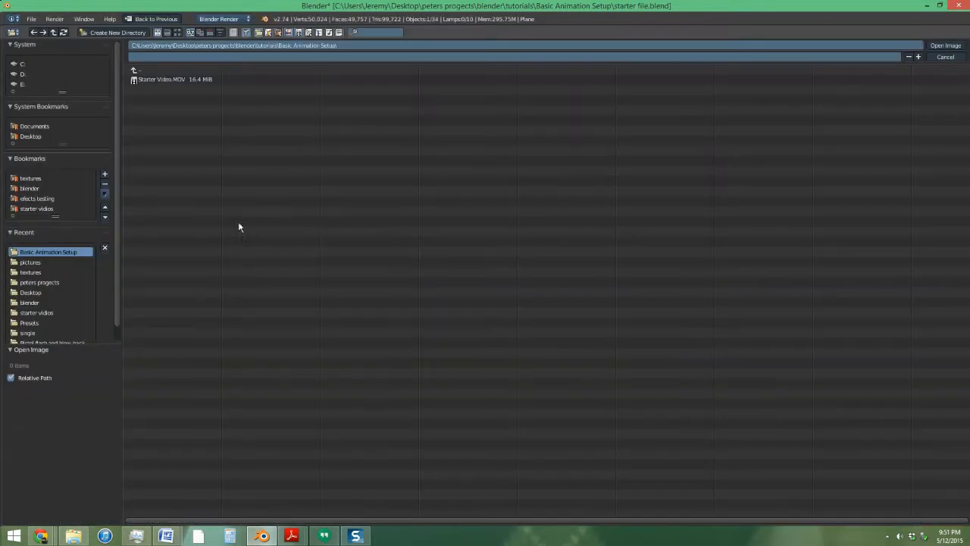
{"action": "left_click", "coordinate": [169, 81]}
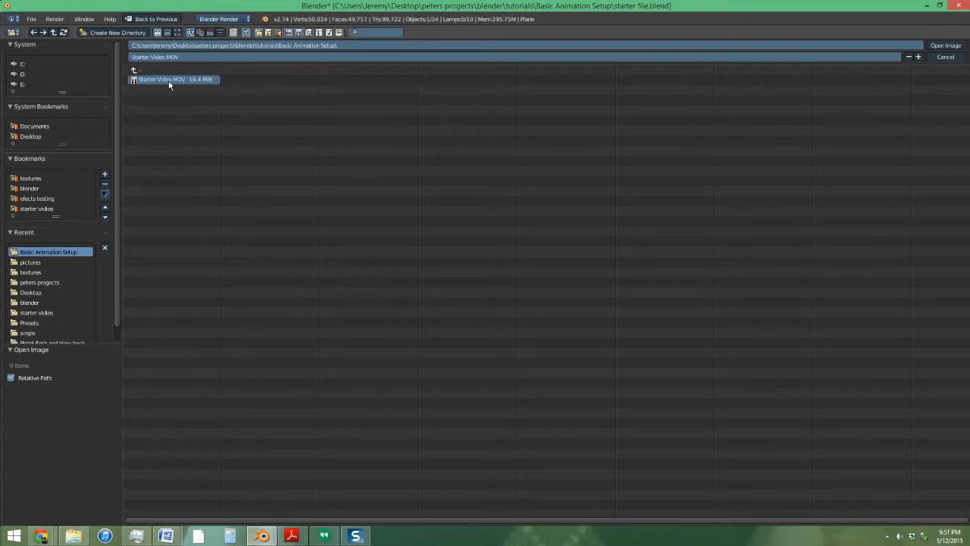
{"action": "left_click", "coordinate": [945, 45]}
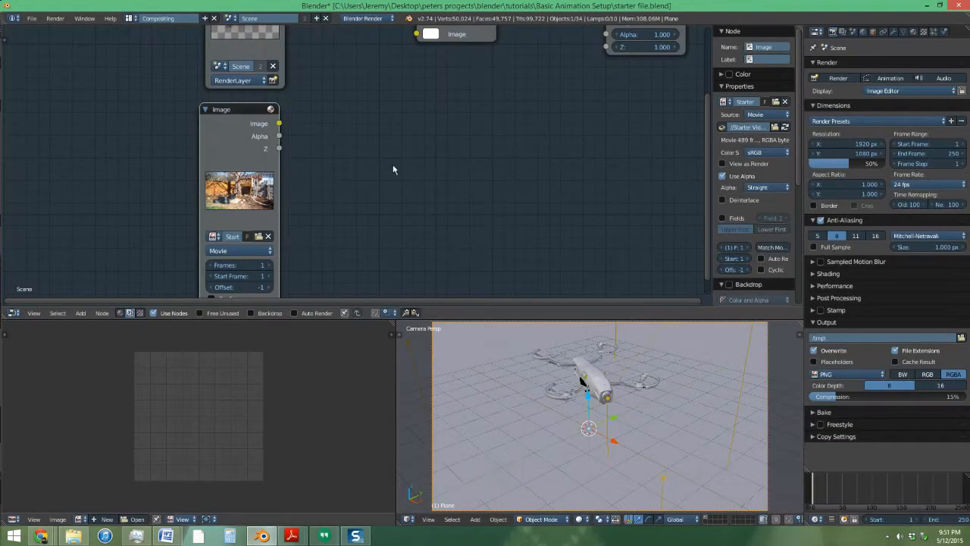
Step: Connect the video to the Mix node's first image input and the Render Layers image and alpha to the second input and Fac
{"action": "middle_click_drag", "start_coordinate": [326, 137], "coordinate": [311, 220]}
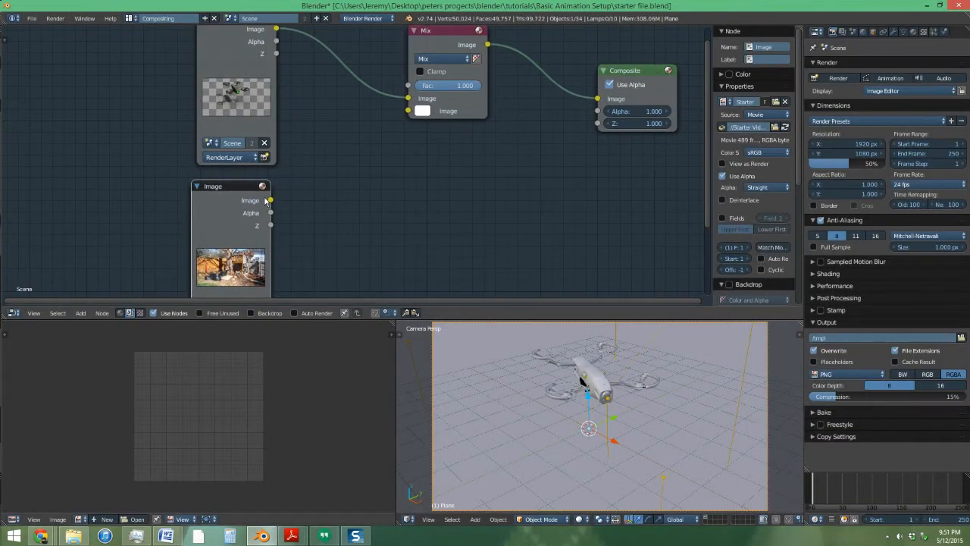
{"action": "left_click_drag", "start_coordinate": [270, 200], "coordinate": [409, 101]}
{"action": "middle_click_drag", "start_coordinate": [264, 46], "coordinate": [241, 113]}
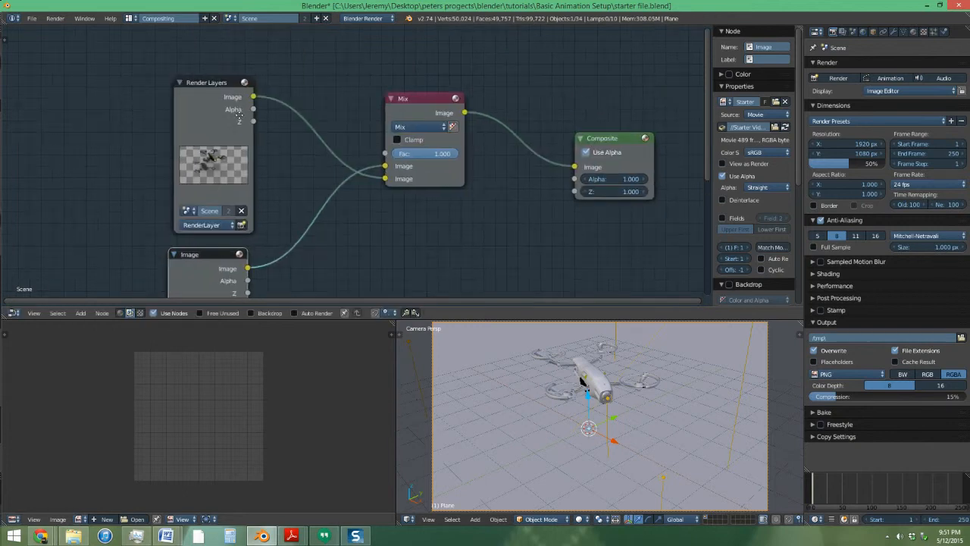
{"action": "scroll", "coordinate": [198, 83], "scroll_direction": "up", "scroll_amount": 4}
{"action": "left_click_drag", "start_coordinate": [198, 85], "coordinate": [190, 84]}
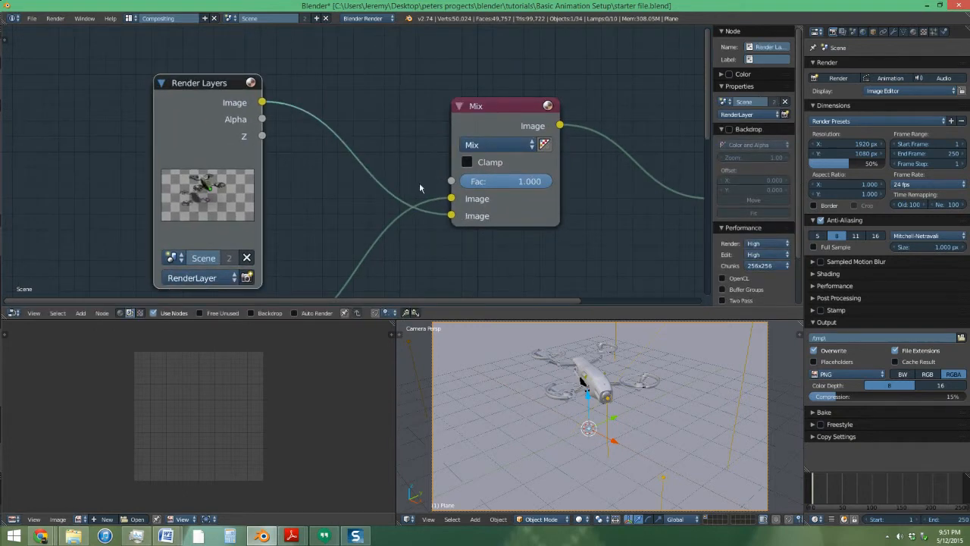
{"action": "left_click_drag", "start_coordinate": [262, 119], "coordinate": [451, 182]}
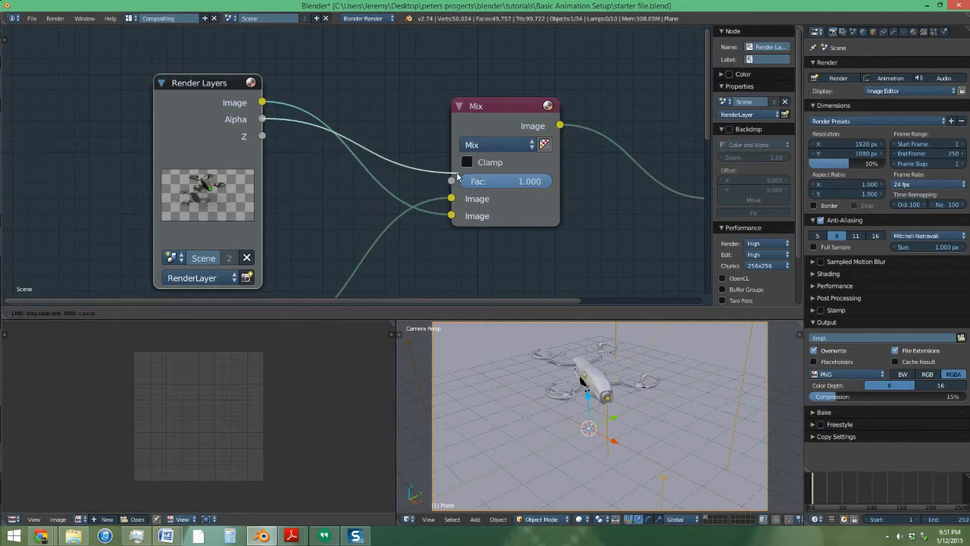
Step: Display the composited Render Result in the image editor below the node tree
{"action": "left_click", "coordinate": [79, 519]}
{"action": "scroll", "coordinate": [313, 258], "scroll_direction": "down", "scroll_amount": 2}
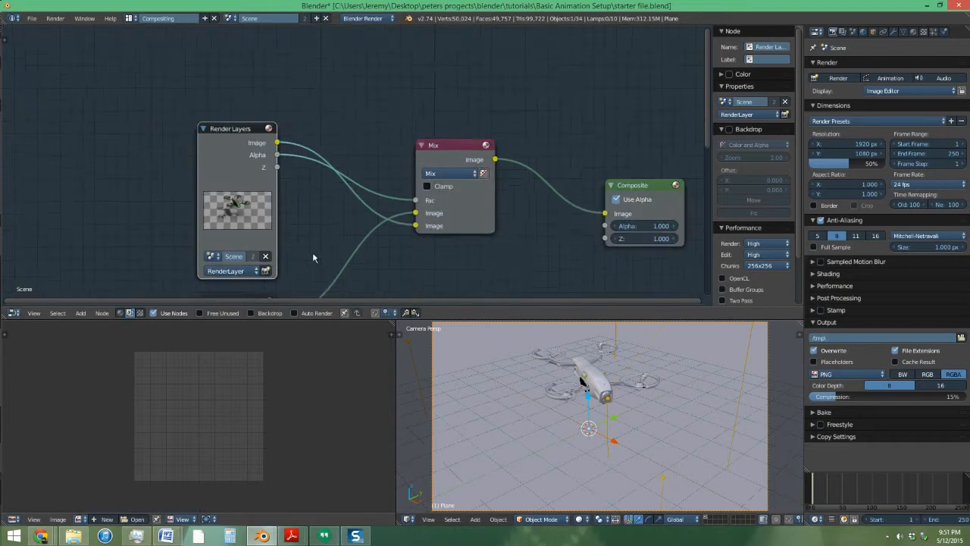
{"action": "middle_click_drag", "start_coordinate": [312, 257], "coordinate": [295, 163]}
{"action": "left_click", "coordinate": [80, 519]}
{"action": "type", "text": "ren"}
{"action": "left_click", "coordinate": [117, 407]}
{"action": "scroll", "coordinate": [162, 481], "scroll_direction": "down", "scroll_amount": 3}
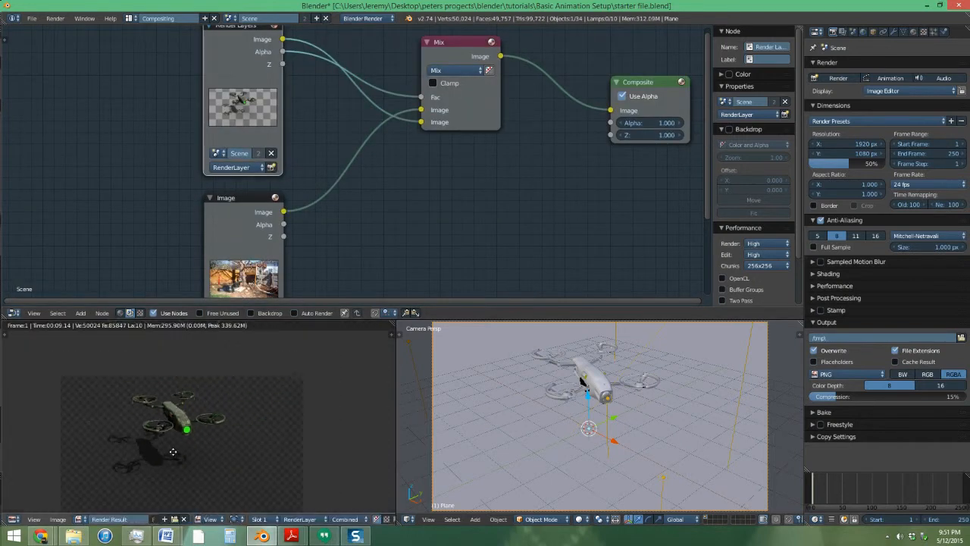
{"action": "scroll", "coordinate": [386, 184], "scroll_direction": "down", "scroll_amount": 1}
{"action": "middle_click_drag", "start_coordinate": [386, 184], "coordinate": [402, 281]}
{"action": "scroll", "coordinate": [394, 279], "scroll_direction": "up", "scroll_amount": 3}
{"action": "mouse_move", "coordinate": [436, 230]}
{"action": "left_mouse_down"}
{"action": "mouse_move", "coordinate": [434, 214]}
{"action": "mouse_move", "coordinate": [434, 229]}
{"action": "left_mouse_up"}
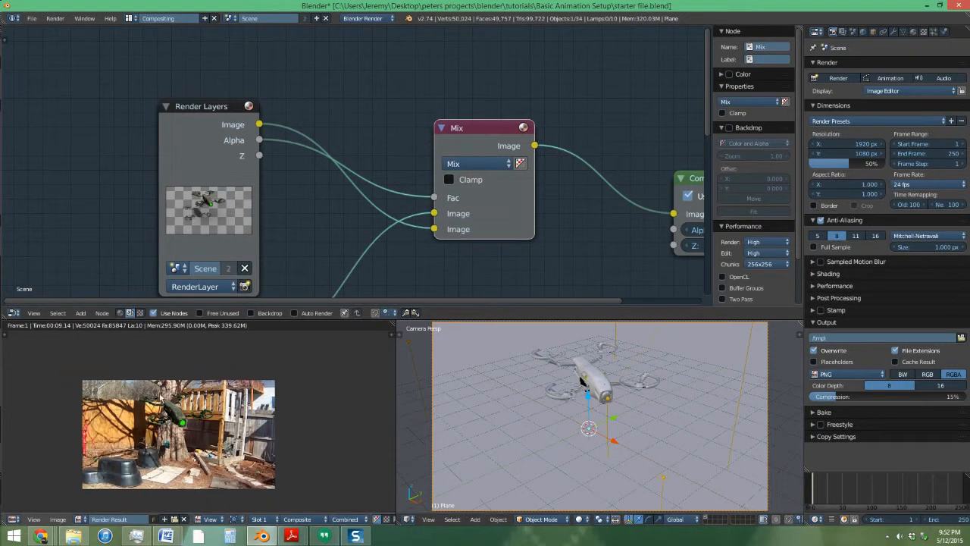
Step: Move the Image node away from the Render Layers node and insert a Scale node on its link to the Mix node
{"action": "middle_click_drag", "start_coordinate": [222, 234], "coordinate": [252, 108]}
{"action": "left_click_drag", "start_coordinate": [239, 192], "coordinate": [101, 216]}
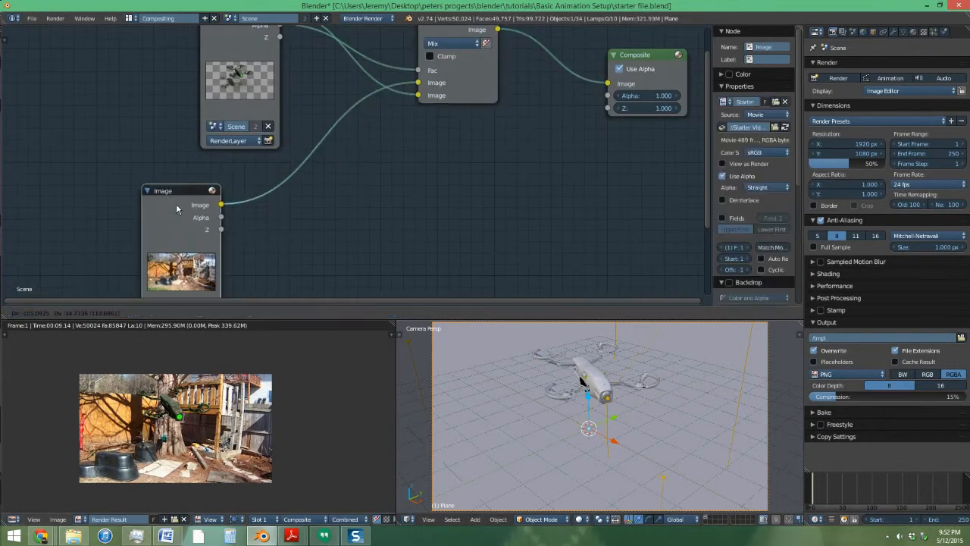
{"action": "middle_click_drag", "start_coordinate": [100, 215], "coordinate": [196, 167]}
{"action": "left_click", "coordinate": [82, 312]}
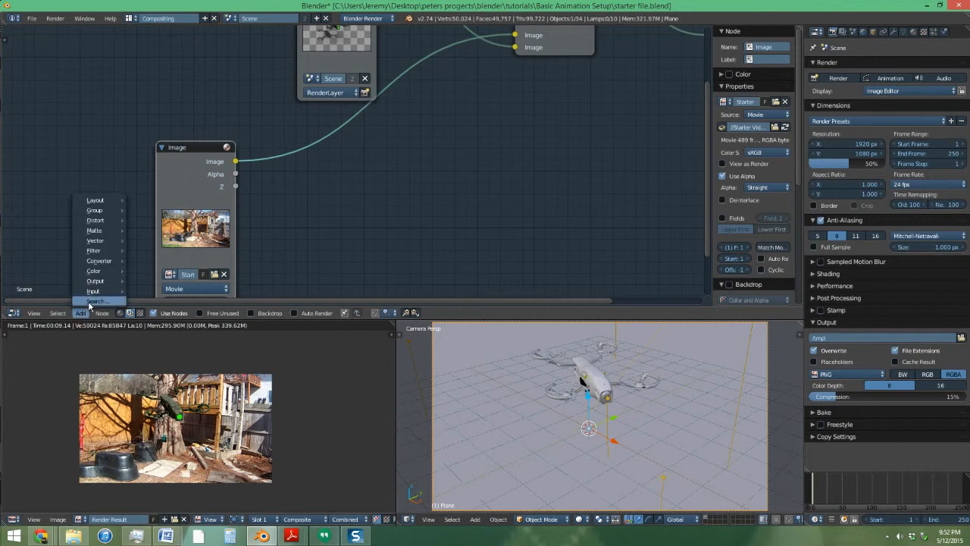
{"action": "left_click", "coordinate": [89, 302]}
{"action": "type", "text": "sl"}
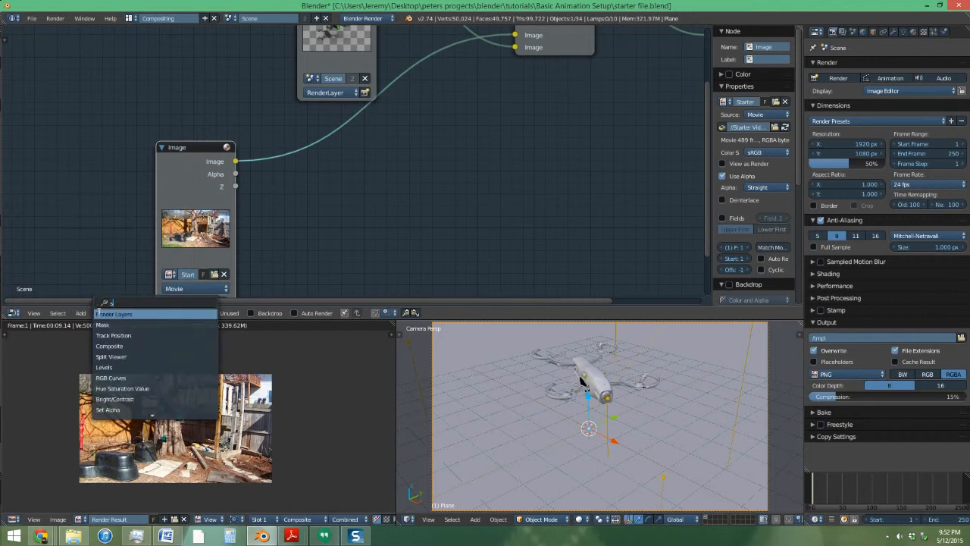
{"action": "key", "text": "BackSpace"}
{"action": "type", "text": "ca"}
{"action": "key", "text": "Return"}
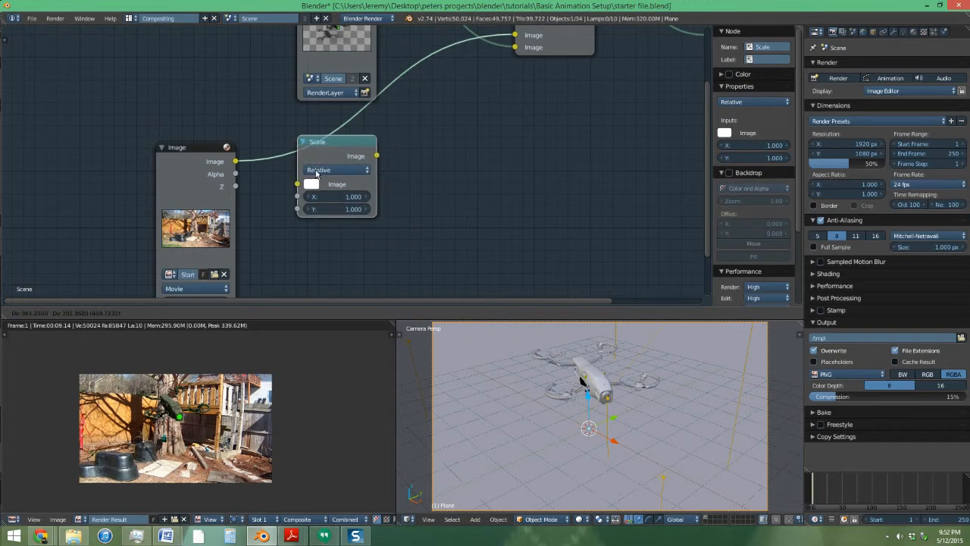
{"action": "left_click", "coordinate": [317, 172]}
Step: Set the Scale node's space to Render Size and inspect the quadcopter and its shadow in the composite
{"action": "scroll", "coordinate": [333, 178], "scroll_direction": "up", "scroll_amount": 2}
{"action": "left_click", "coordinate": [335, 181]}
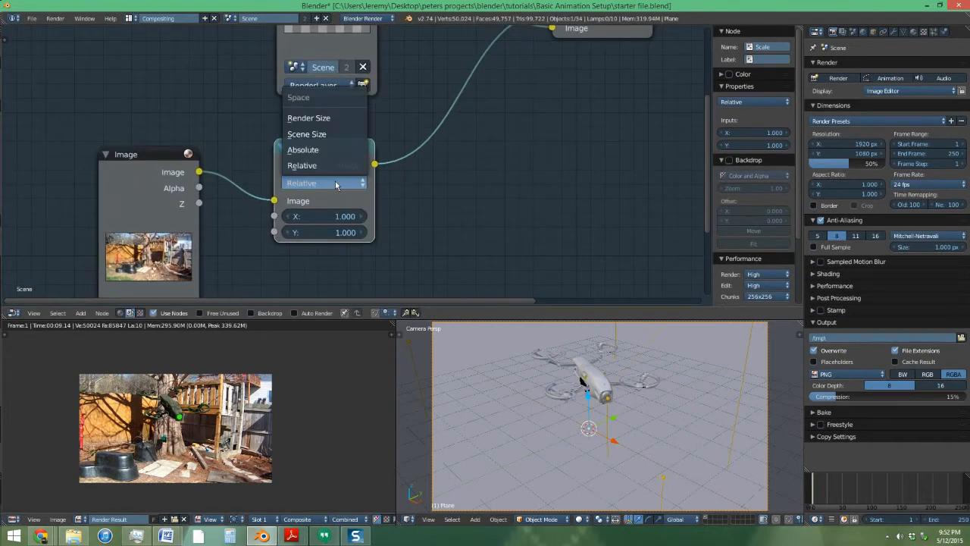
{"action": "left_click", "coordinate": [309, 118]}
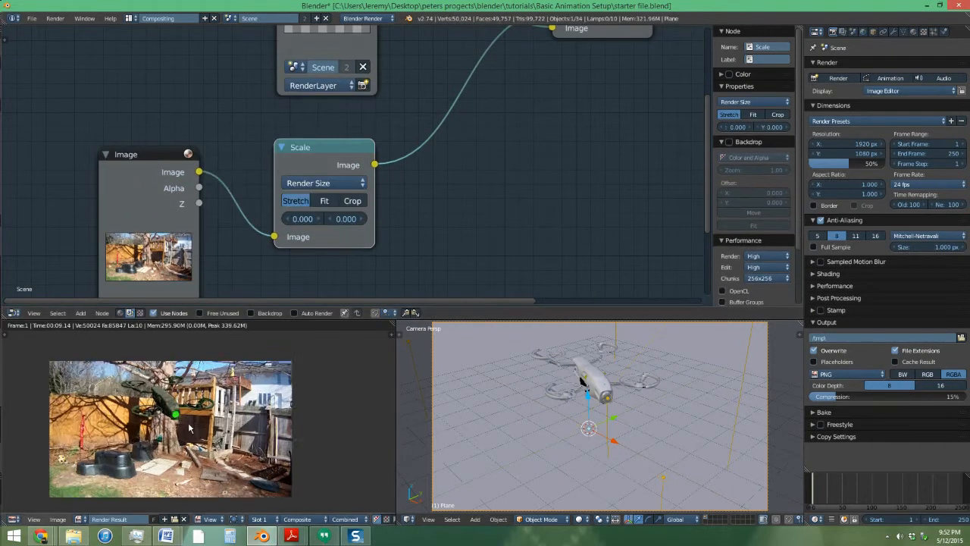
{"action": "scroll", "coordinate": [191, 430], "scroll_direction": "up", "scroll_amount": 5}
{"action": "scroll", "coordinate": [97, 435], "scroll_direction": "up", "scroll_amount": 1}
{"action": "middle_click_drag", "start_coordinate": [105, 431], "coordinate": [173, 403]}
{"action": "scroll", "coordinate": [173, 392], "scroll_direction": "down", "scroll_amount": 3}
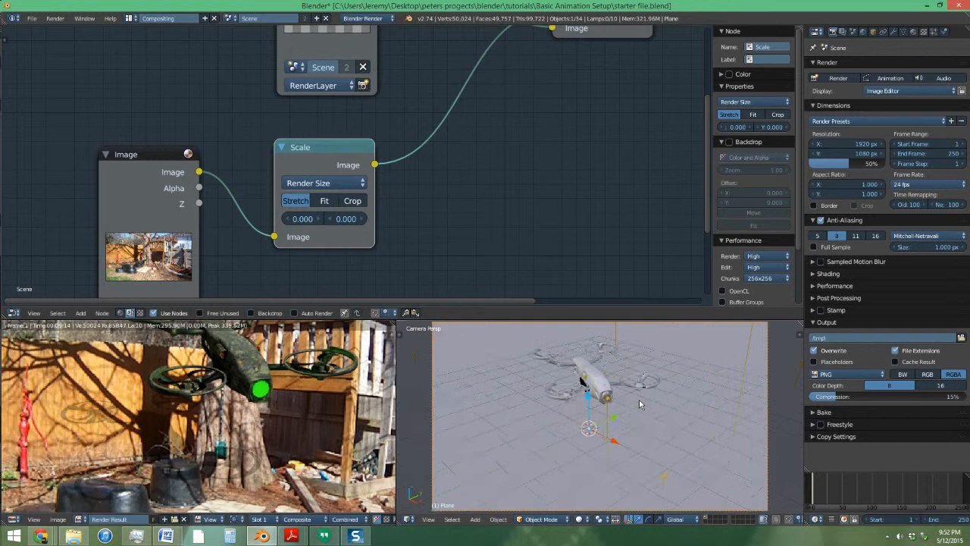
Step: Switch the 3D viewport to wireframe and enable Background Images with a new image slot
{"action": "key", "text": "z"}
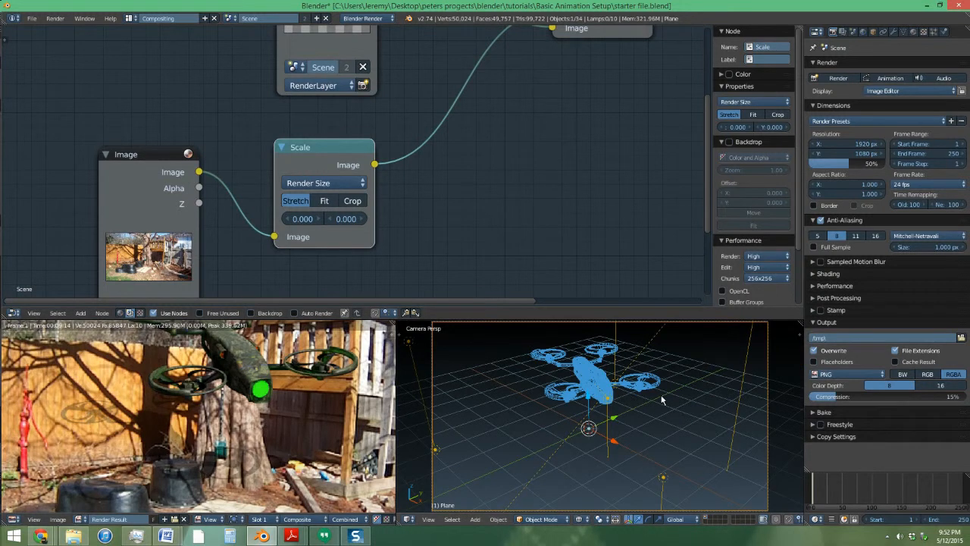
{"action": "key", "text": "n"}
{"action": "scroll", "coordinate": [749, 357], "scroll_direction": "down", "scroll_amount": 5}
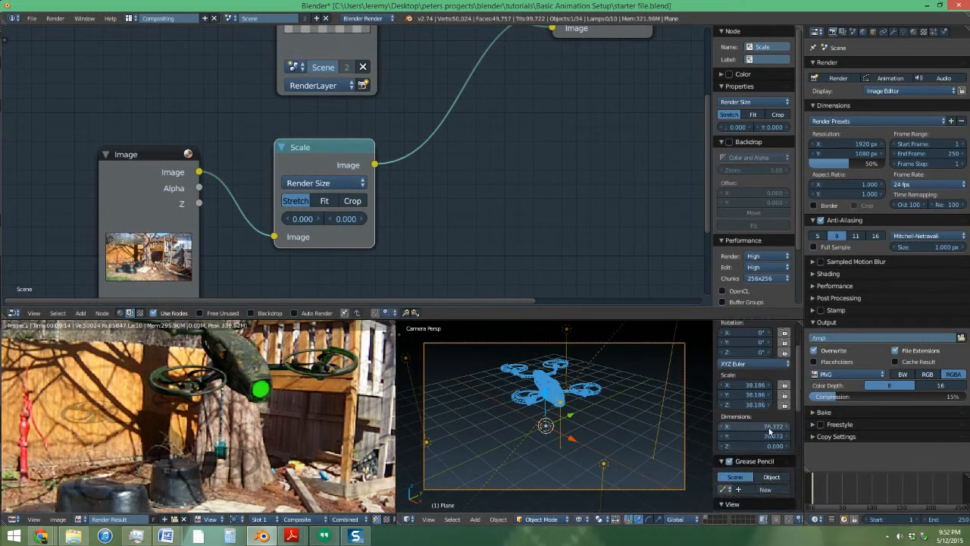
{"action": "scroll", "coordinate": [761, 387], "scroll_direction": "down", "scroll_amount": 7}
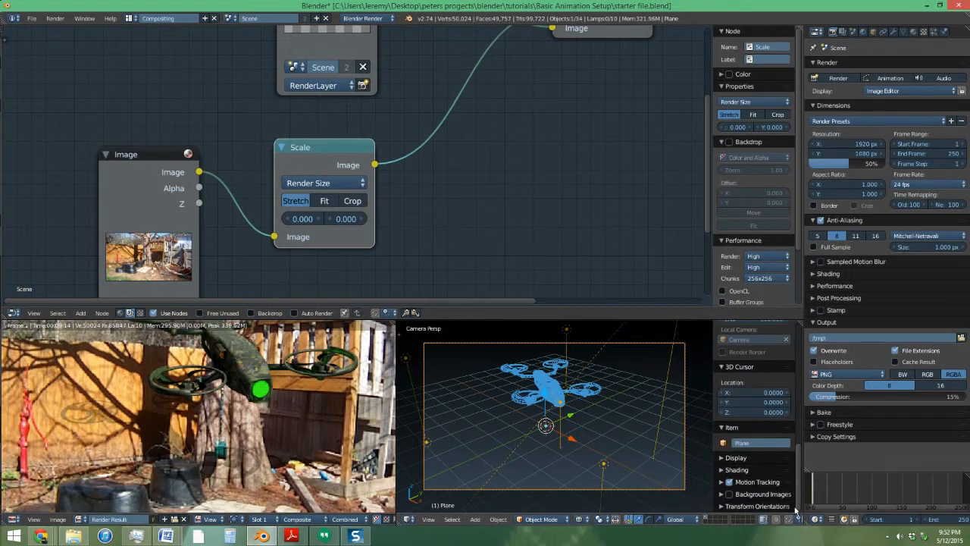
{"action": "left_click", "coordinate": [729, 494]}
{"action": "left_click", "coordinate": [748, 495]}
{"action": "scroll", "coordinate": [757, 494], "scroll_direction": "down", "scroll_amount": 1}
{"action": "left_click", "coordinate": [761, 494]}
{"action": "scroll", "coordinate": [760, 494], "scroll_direction": "down", "scroll_amount": 2}
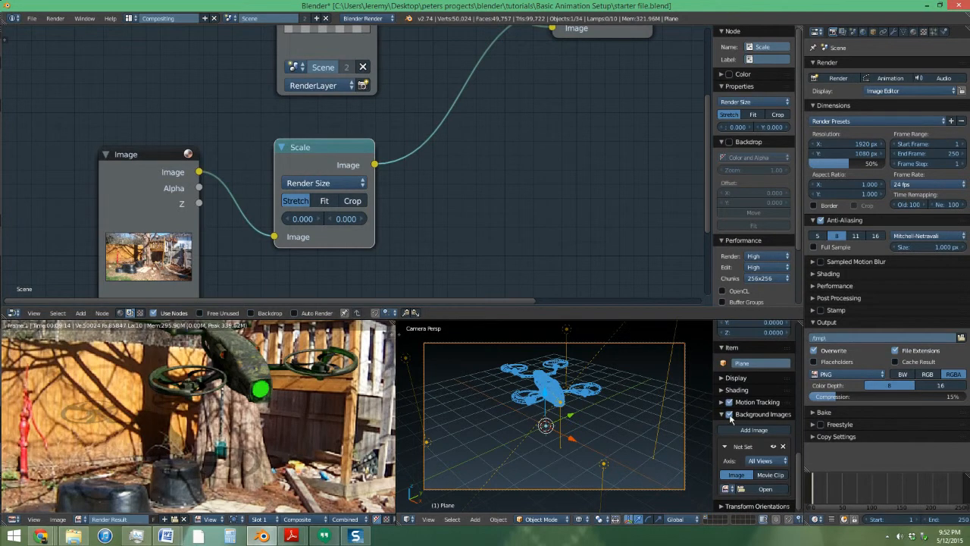
Step: Assign the already loaded Starter Video.MOV to the viewport's background image slot
{"action": "left_click", "coordinate": [726, 489]}
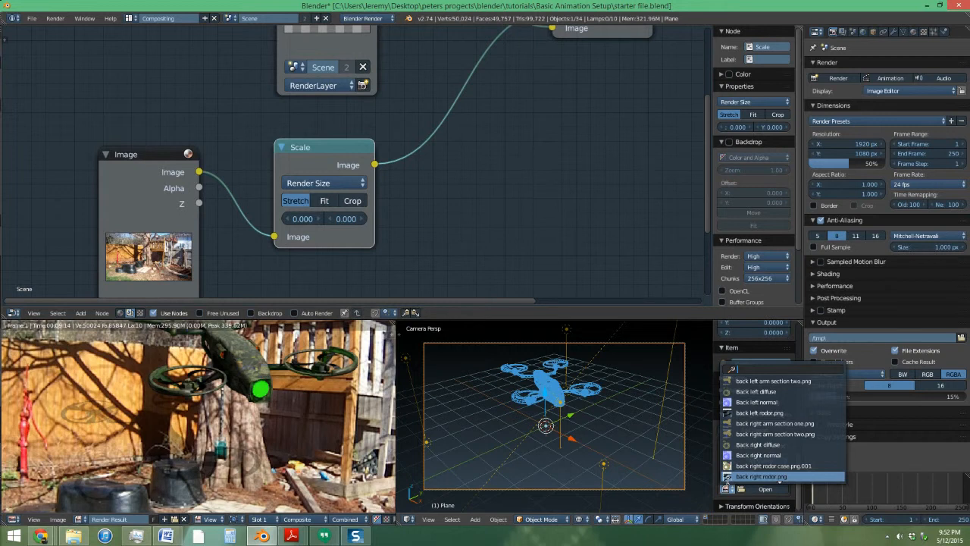
{"action": "middle_click_drag", "start_coordinate": [216, 281], "coordinate": [238, 139]}
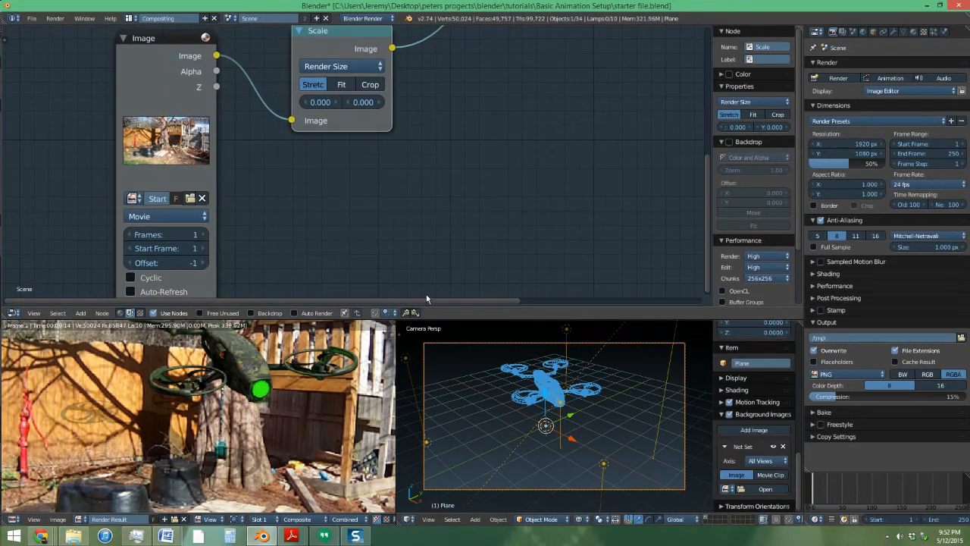
{"action": "left_click", "coordinate": [723, 489]}
{"action": "type", "text": "sta"}
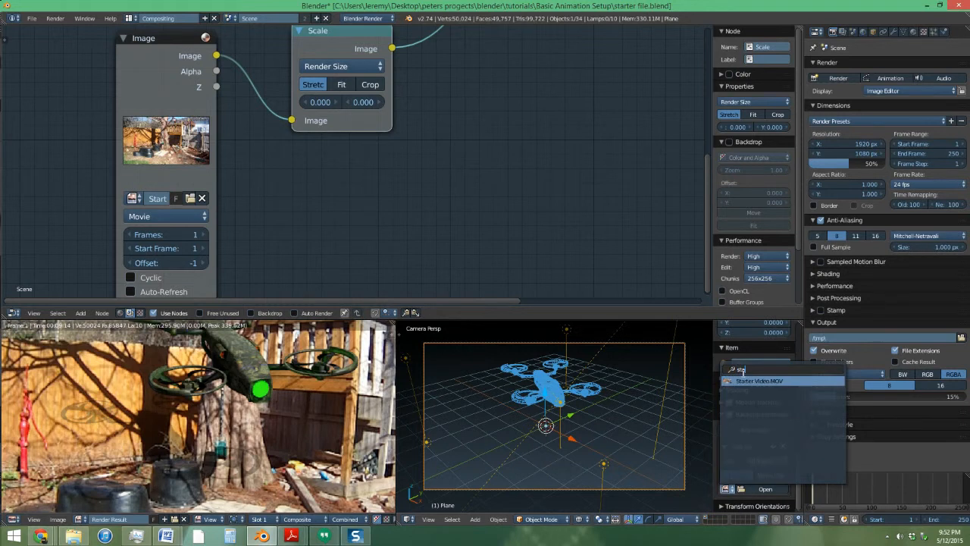
{"action": "left_click", "coordinate": [750, 381]}
Step: Look up the background video's frame count and set the scene's end frame to 489
{"action": "scroll", "coordinate": [772, 449], "scroll_direction": "down", "scroll_amount": 5}
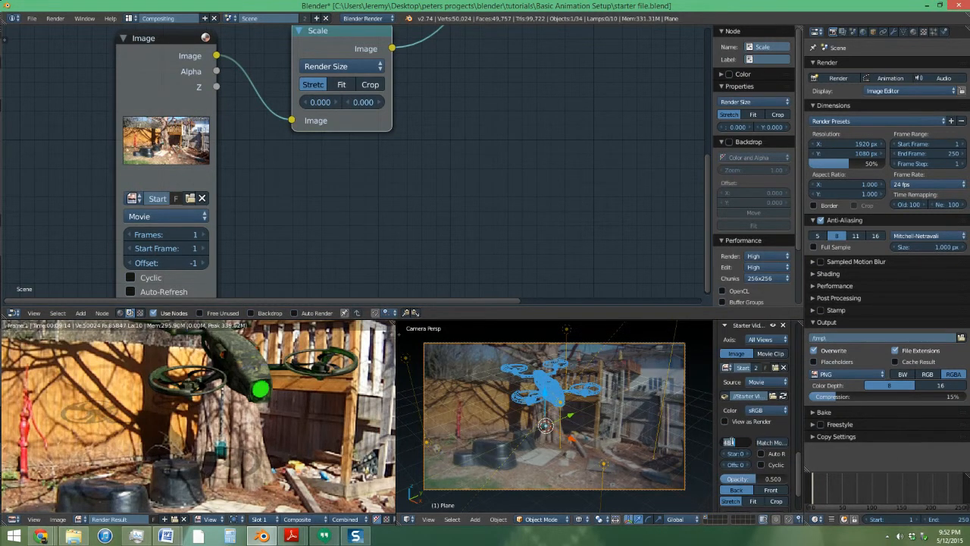
{"action": "left_click", "coordinate": [762, 431]}
{"action": "left_click", "coordinate": [731, 442]}
{"action": "key", "text": "Return"}
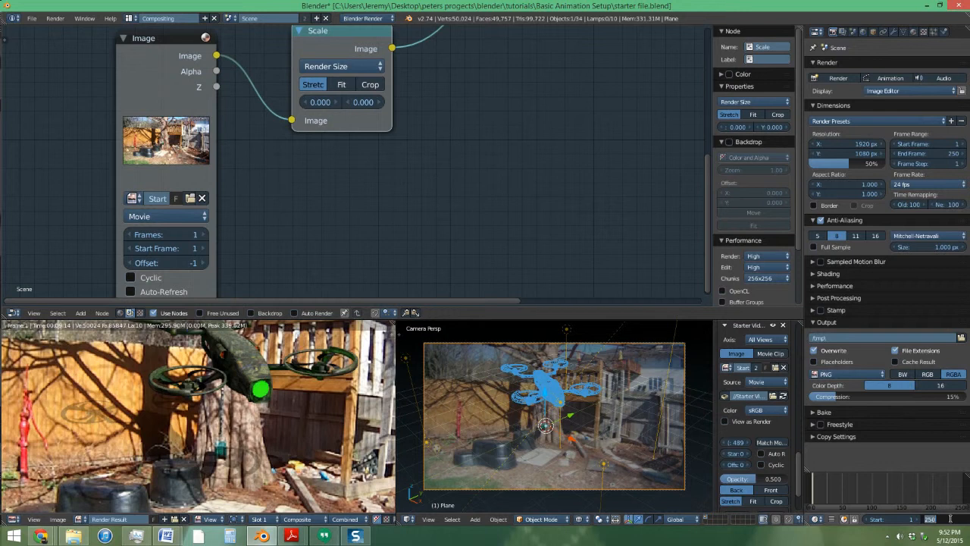
{"action": "key", "text": "Return"}
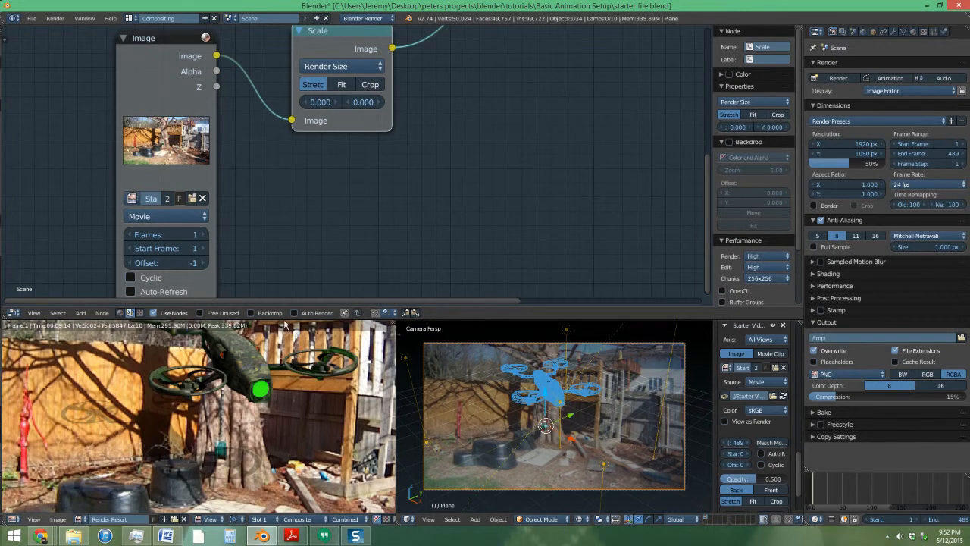
Step: Set the Image node's frames to 489, its start frame to 0 and its offset to 0
{"action": "scroll", "coordinate": [285, 191], "scroll_direction": "up", "scroll_amount": 3}
{"action": "left_click", "coordinate": [285, 181]}
{"action": "type", "text": "489"}
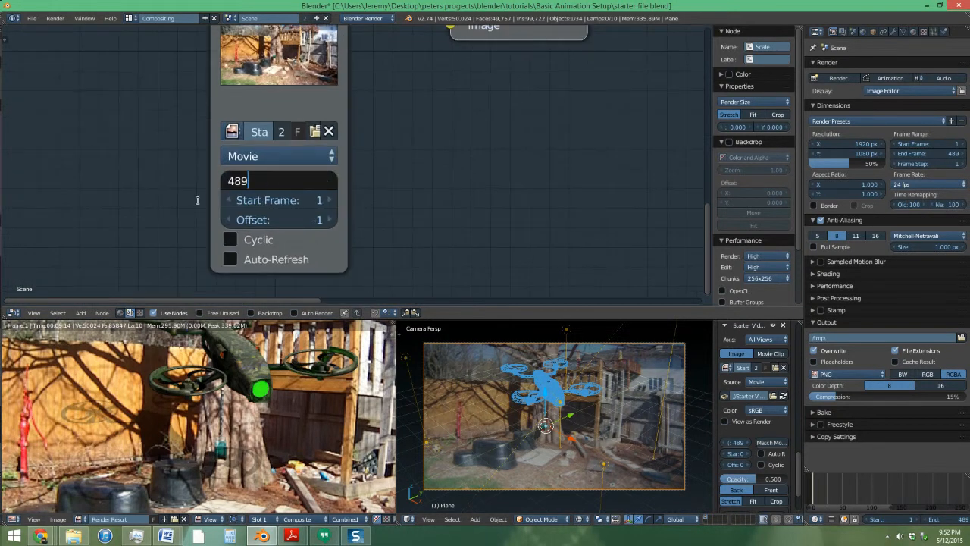
{"action": "key", "text": "Return"}
{"action": "scroll", "coordinate": [206, 208], "scroll_direction": "up", "scroll_amount": 1}
{"action": "left_click", "coordinate": [230, 200]}
{"action": "left_click", "coordinate": [357, 223]}
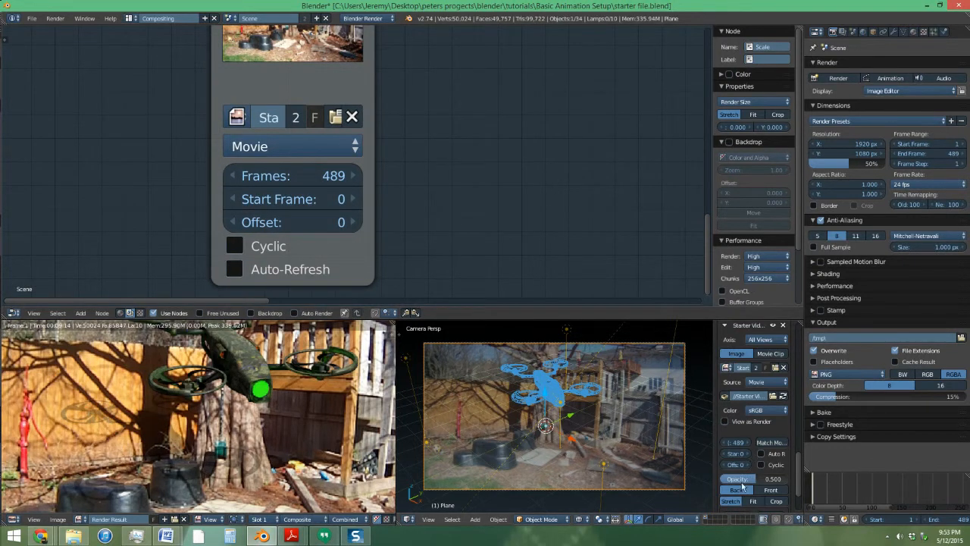
Step: Set the background video's opacity to 1.000 and select the quadcopter in the camera view
{"action": "left_click_drag", "start_coordinate": [739, 483], "coordinate": [785, 483]}
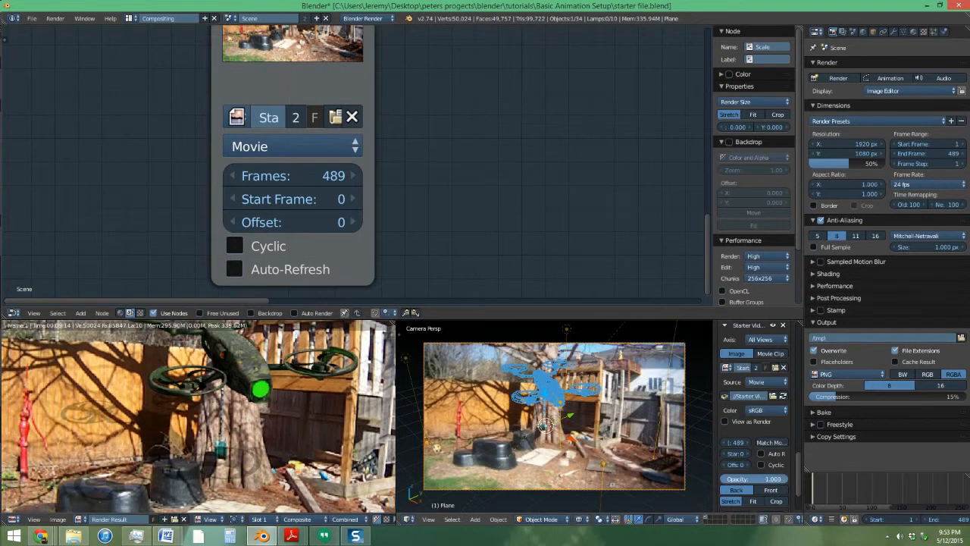
{"action": "right_click", "coordinate": [551, 388]}
{"action": "key", "text": "Home"}
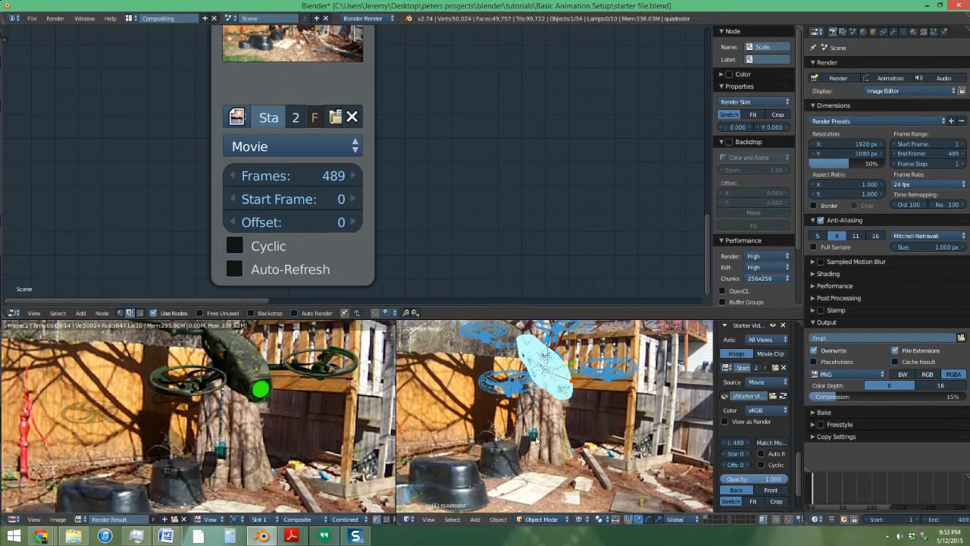
Step: Set the transform orientation to Normal and move the quadcopter down toward the ground in front of the tree
{"action": "left_click", "coordinate": [678, 519]}
{"action": "left_click", "coordinate": [682, 479]}
{"action": "right_click_drag", "start_coordinate": [560, 398], "coordinate": [643, 446]}
Step: Tilt the quadcopter about its own X axis so its body lies flatter in the camera view
{"action": "key", "text": "r"}
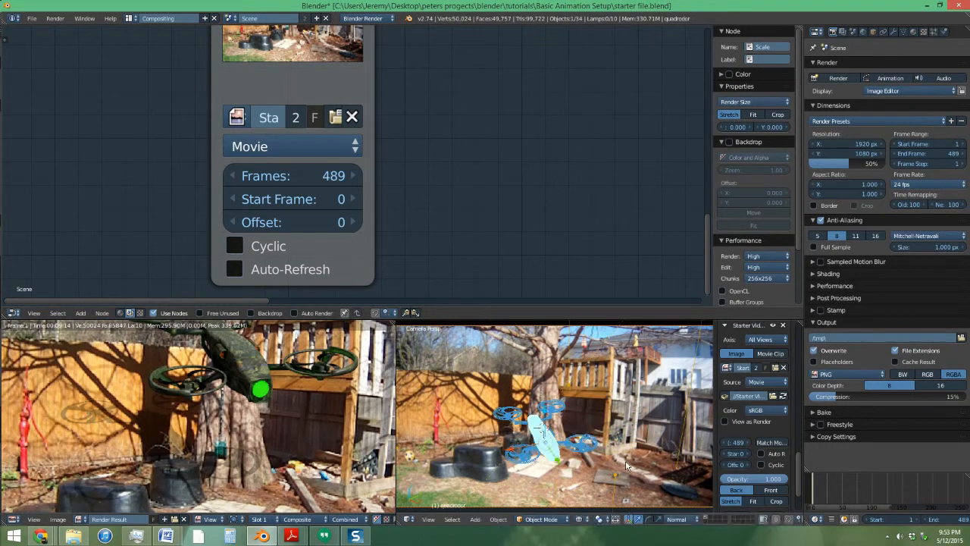
{"action": "key", "text": "x"}
{"action": "key", "text": "x"}
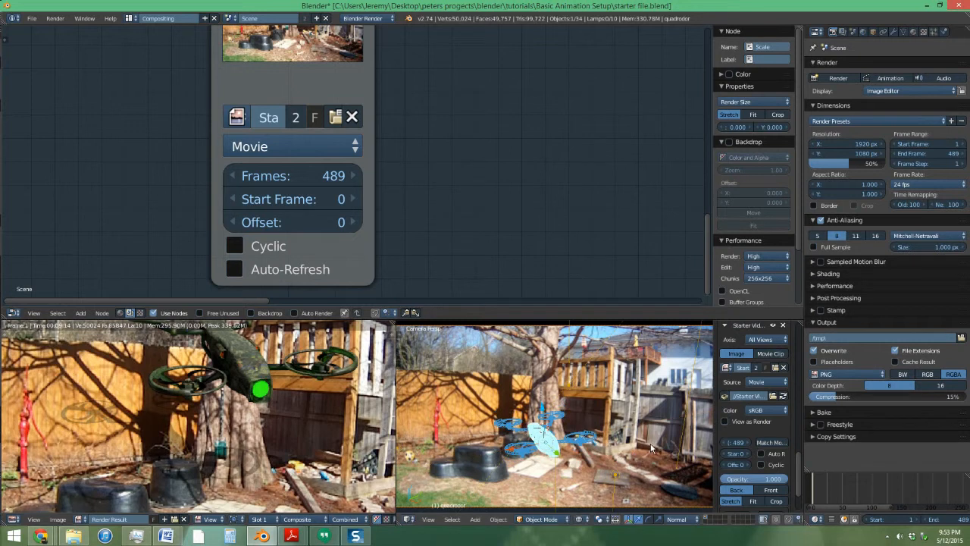
{"action": "left_click", "coordinate": [648, 467]}
Step: Move the quadcopter slightly up in front of the tree trunk and rotate it about the global Z axis
{"action": "key", "text": "g"}
{"action": "left_click", "coordinate": [662, 454]}
{"action": "key", "text": "r"}
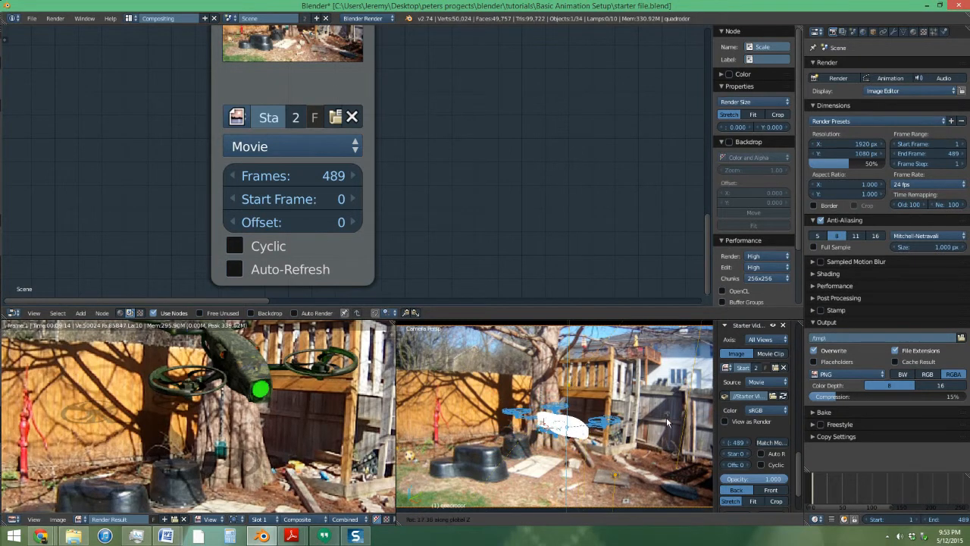
{"action": "left_click", "coordinate": [576, 441]}
{"action": "scroll", "coordinate": [572, 439], "scroll_direction": "up", "scroll_amount": 2}
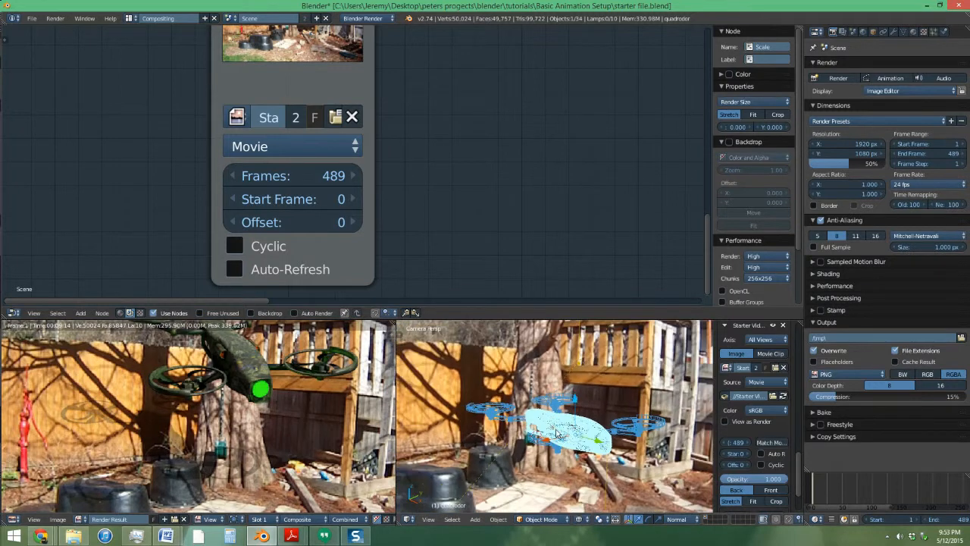
Step: Render the current frame and examine the quadcopter's shadow on the ground and the plastic steps
{"action": "key", "text": "F12"}
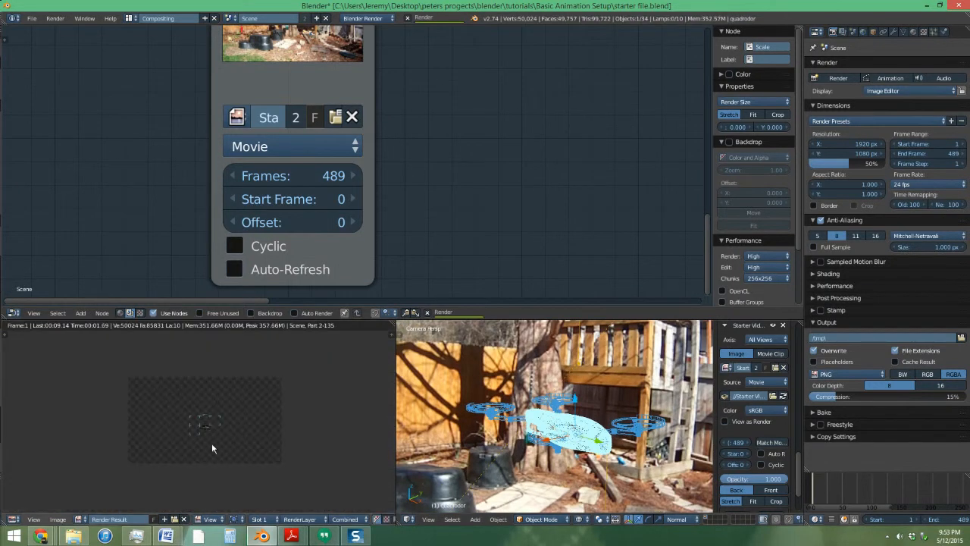
{"action": "scroll", "coordinate": [198, 422], "scroll_direction": "up", "scroll_amount": 2}
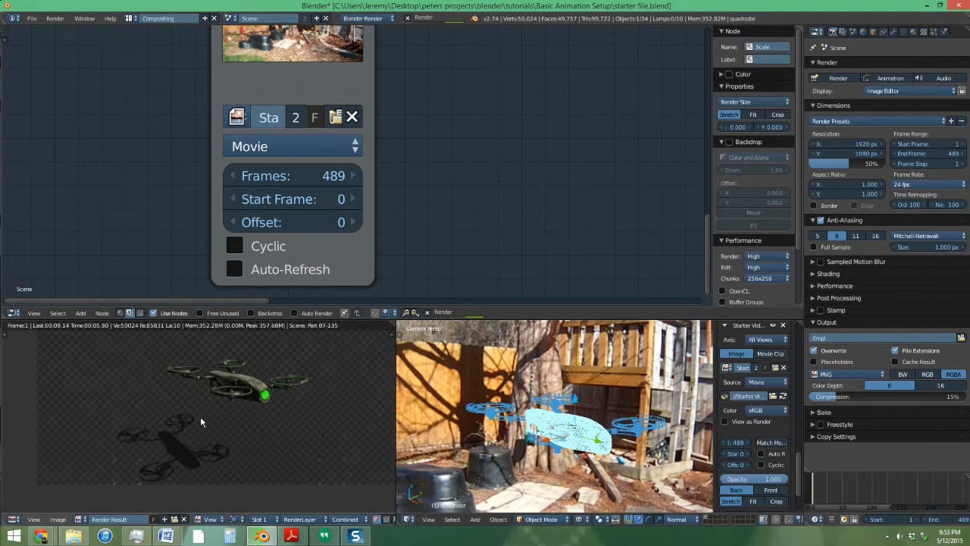
{"action": "scroll", "coordinate": [185, 451], "scroll_direction": "up", "scroll_amount": 2}
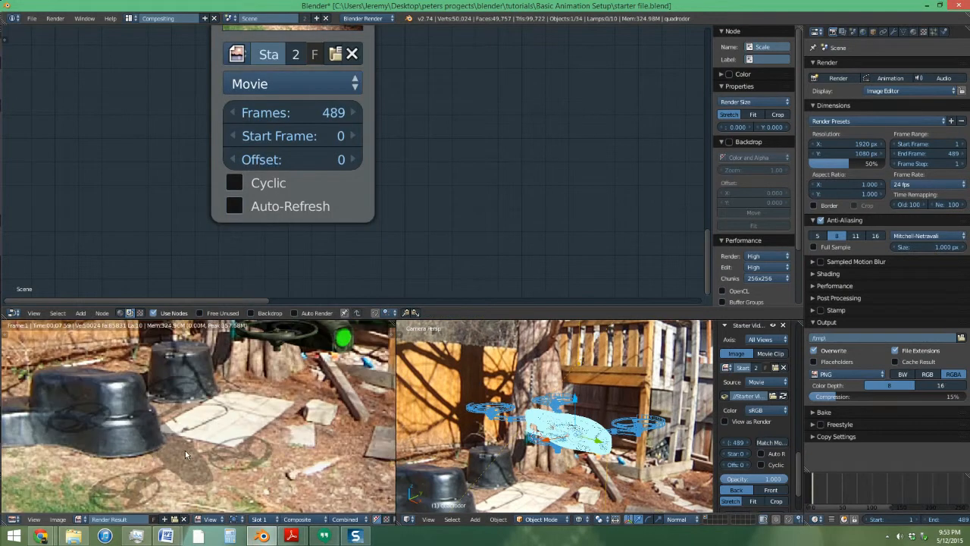
{"action": "scroll", "coordinate": [150, 428], "scroll_direction": "down", "scroll_amount": 1}
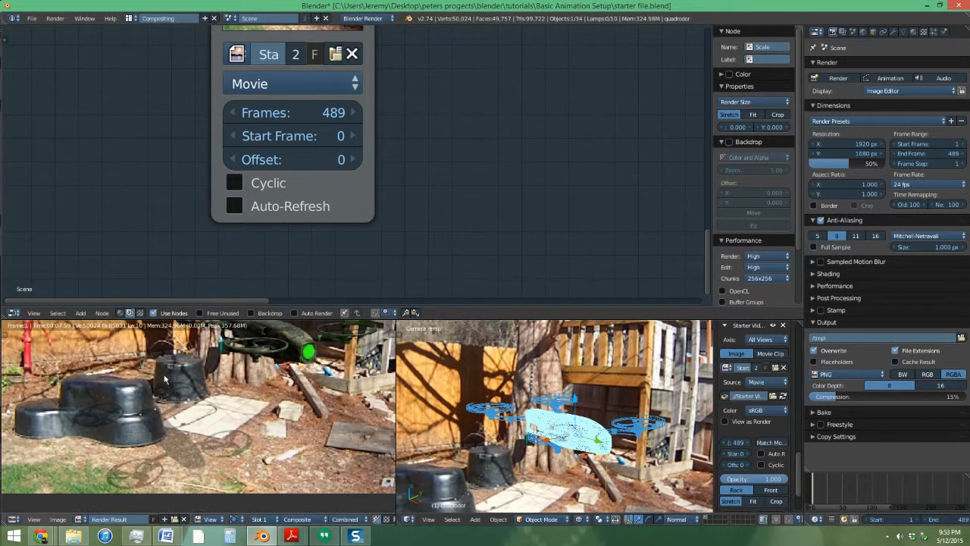
{"action": "scroll", "coordinate": [163, 379], "scroll_direction": "down", "scroll_amount": 2}
{"action": "scroll", "coordinate": [610, 417], "scroll_direction": "down", "scroll_amount": 2}
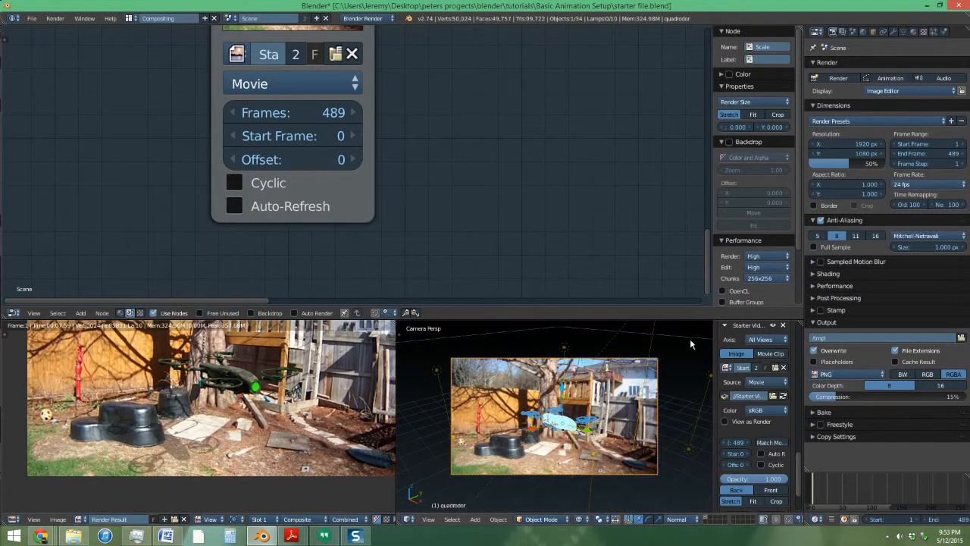
Step: Select the shadow plane, raise its material's alpha to 0.855 and render the frame to check the shadow
{"action": "right_click", "coordinate": [691, 344]}
{"action": "left_click", "coordinate": [914, 32]}
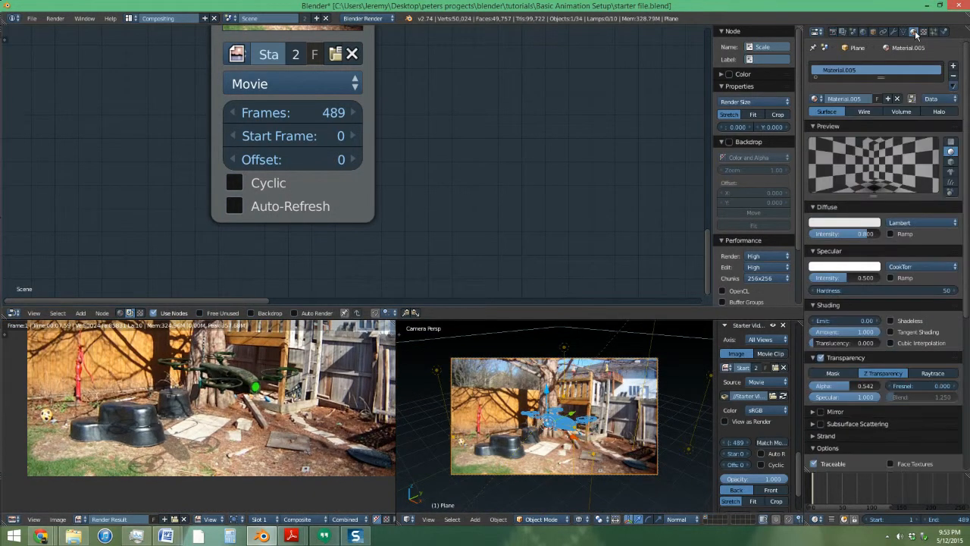
{"action": "left_click", "coordinate": [861, 371]}
{"action": "left_click_drag", "start_coordinate": [838, 386], "coordinate": [850, 387]}
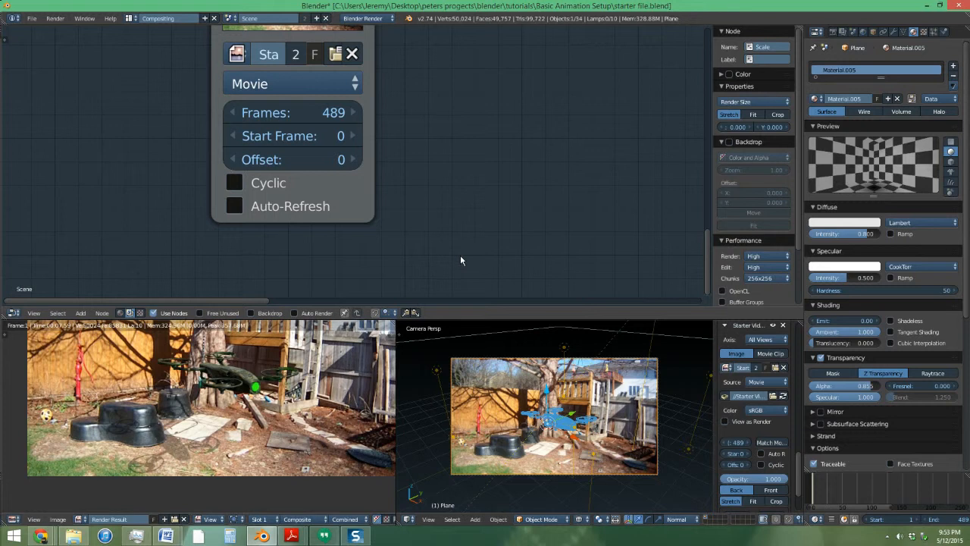
{"action": "key", "text": "F12"}
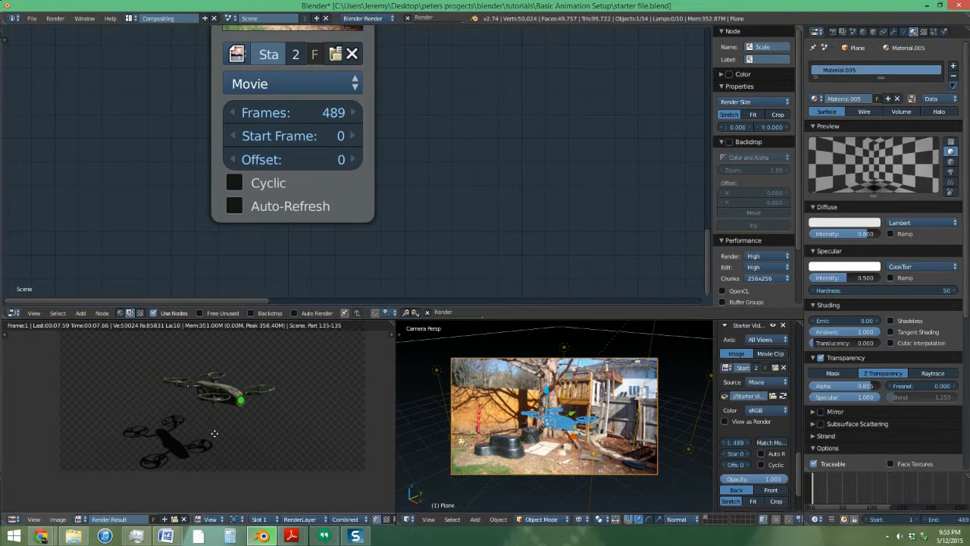
{"action": "scroll", "coordinate": [178, 422], "scroll_direction": "up", "scroll_amount": 4}
{"action": "scroll", "coordinate": [177, 422], "scroll_direction": "down", "scroll_amount": 4}
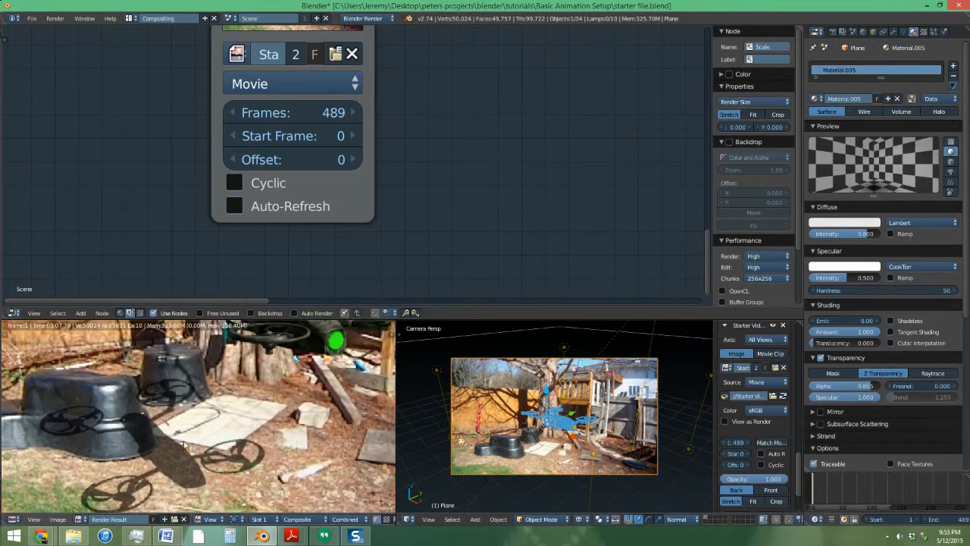
Step: Try the shadow plane's material with an alpha of 1.000 and render the frame
{"action": "mouse_move", "coordinate": [862, 386]}
{"action": "left_mouse_down"}
{"action": "mouse_move", "coordinate": [898, 386]}
{"action": "mouse_move", "coordinate": [880, 388]}
{"action": "left_mouse_up"}
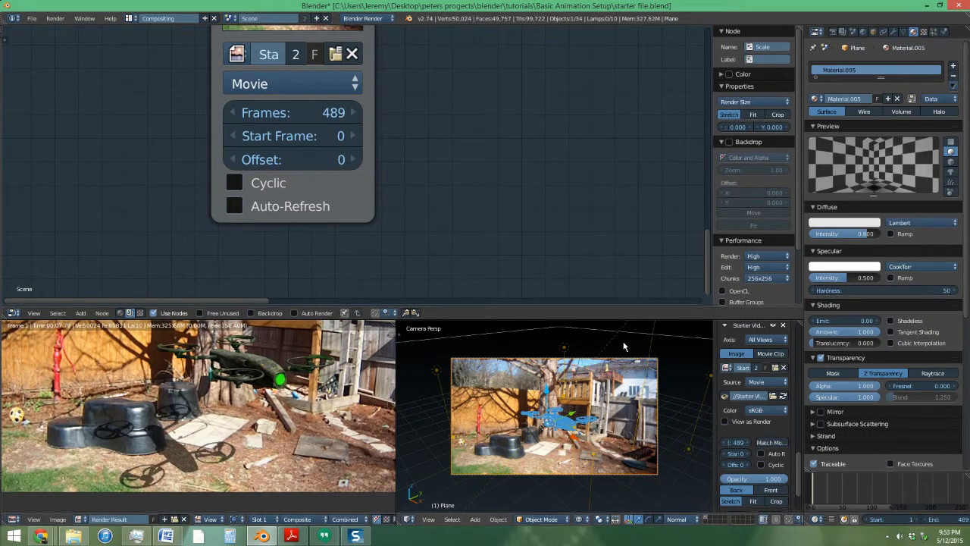
{"action": "key", "text": "F12"}
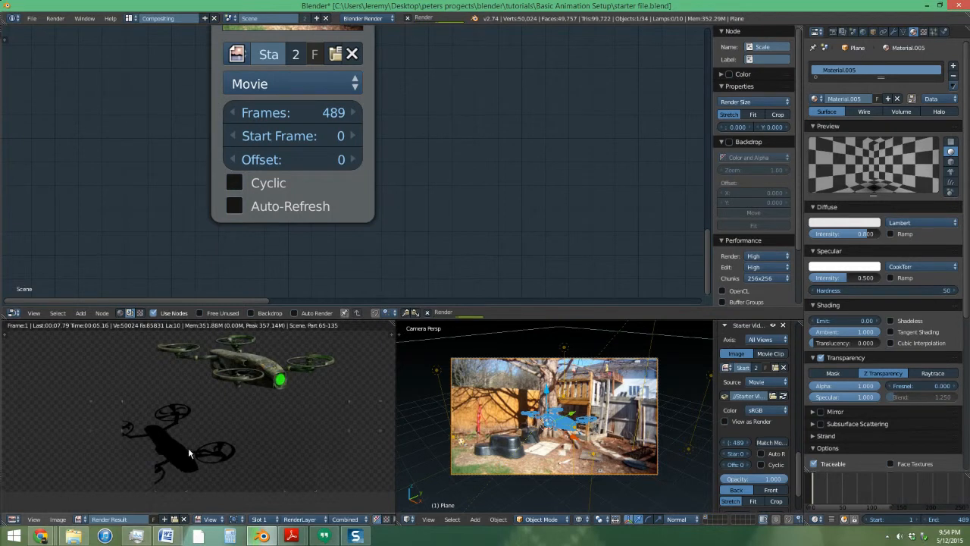
{"action": "scroll", "coordinate": [188, 447], "scroll_direction": "up", "scroll_amount": 3}
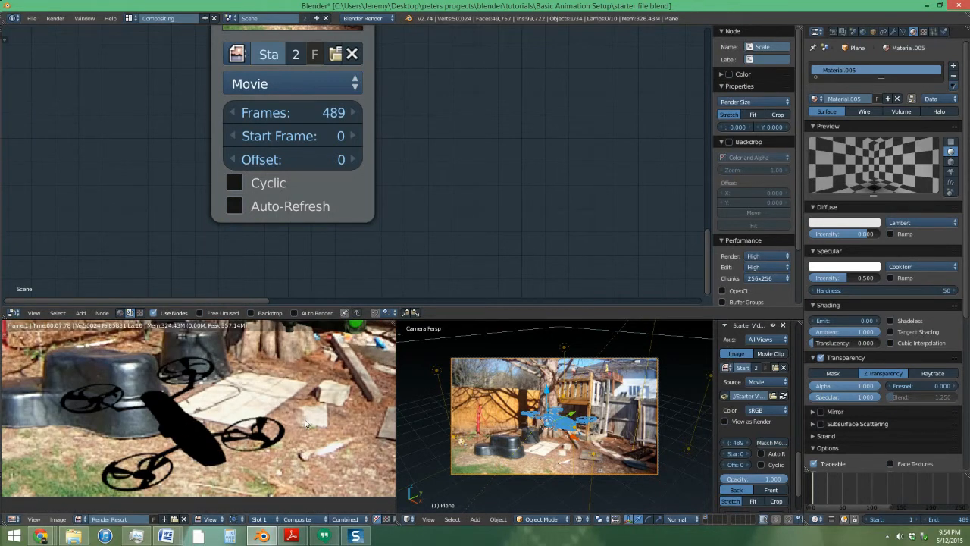
{"action": "scroll", "coordinate": [165, 385], "scroll_direction": "down", "scroll_amount": 1}
Step: Set the shadow plane's material alpha to about 0.9 and render the frame to check the shadow against the footage
{"action": "left_click_drag", "start_coordinate": [845, 386], "coordinate": [843, 386]}
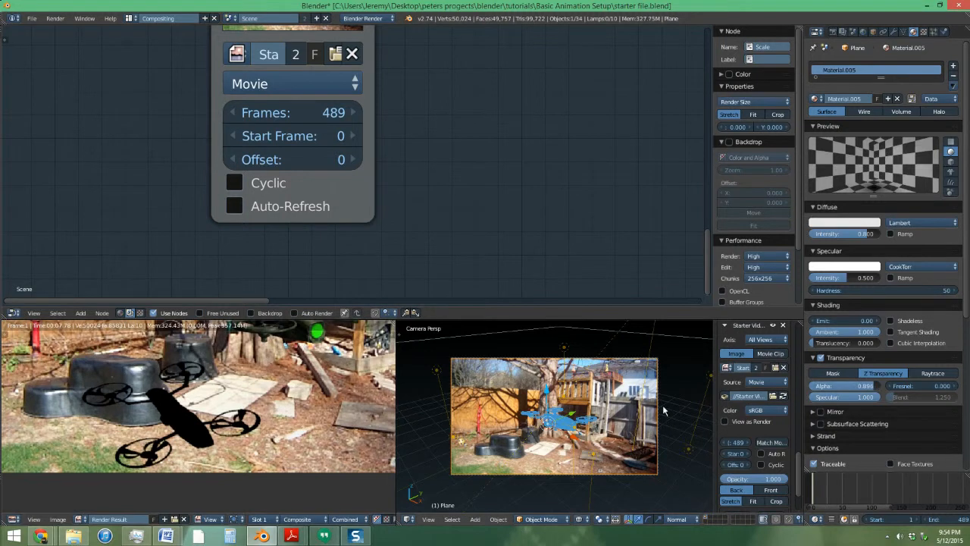
{"action": "key", "text": "F12"}
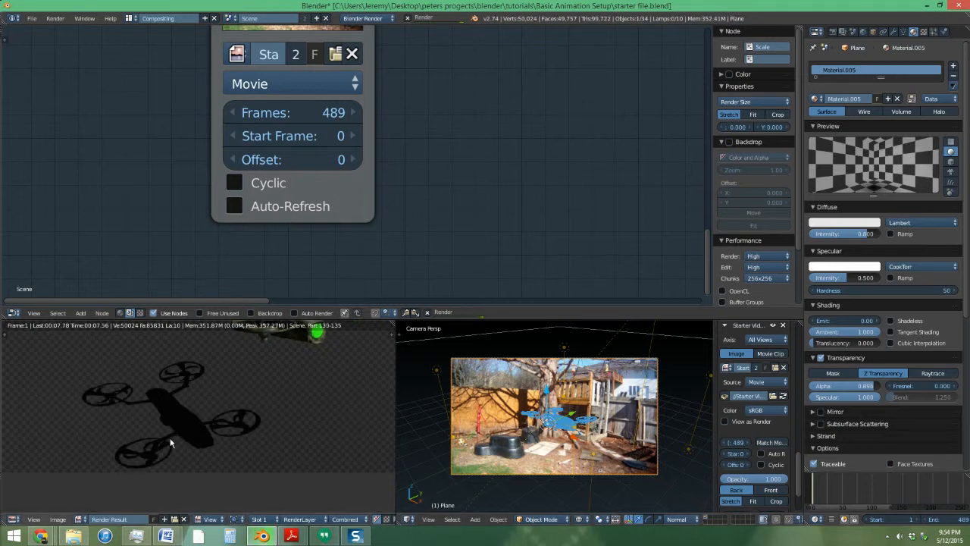
{"action": "scroll", "coordinate": [110, 398], "scroll_direction": "up", "scroll_amount": 1}
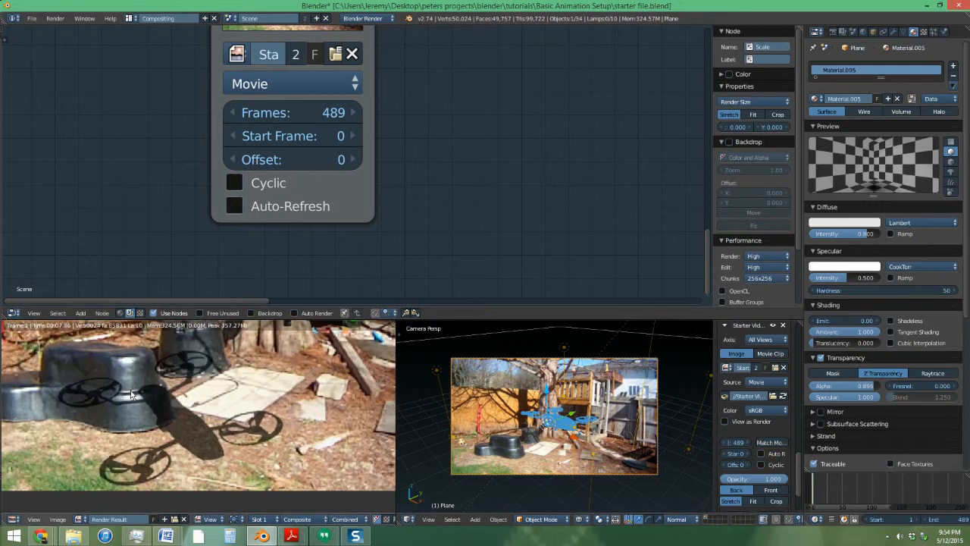
{"action": "scroll", "coordinate": [197, 415], "scroll_direction": "down", "scroll_amount": 2}
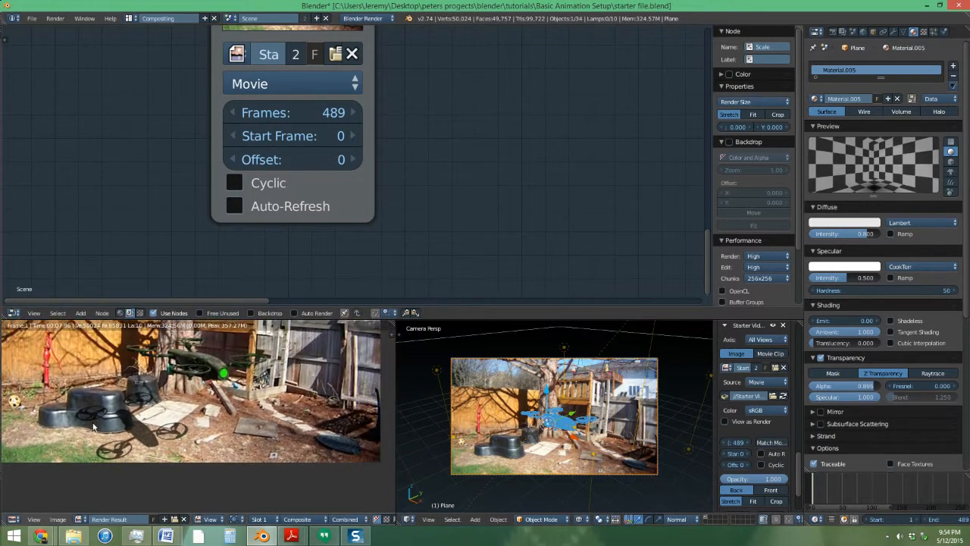
{"action": "scroll", "coordinate": [207, 391], "scroll_direction": "down", "scroll_amount": 1}
{"action": "scroll", "coordinate": [199, 400], "scroll_direction": "up", "scroll_amount": 3}
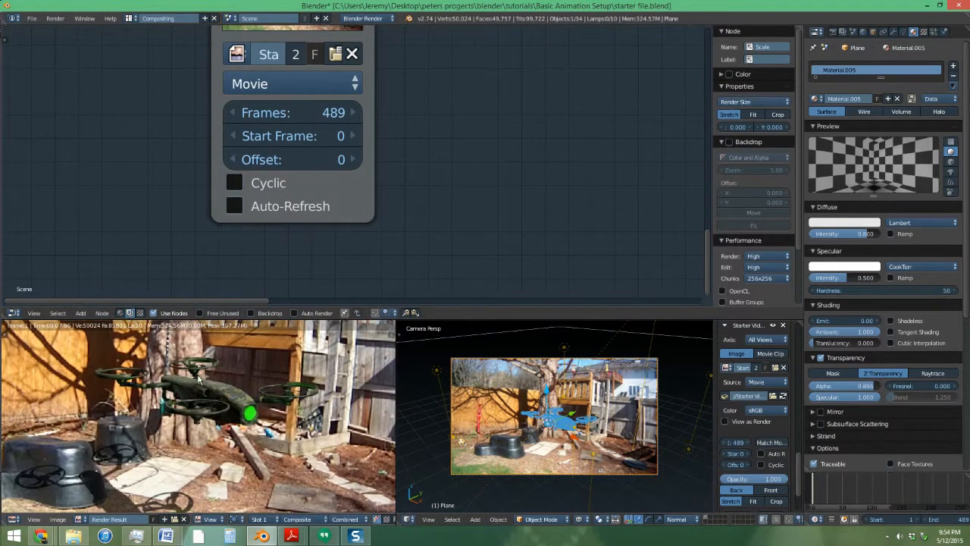
{"action": "scroll", "coordinate": [195, 406], "scroll_direction": "down", "scroll_amount": 4}
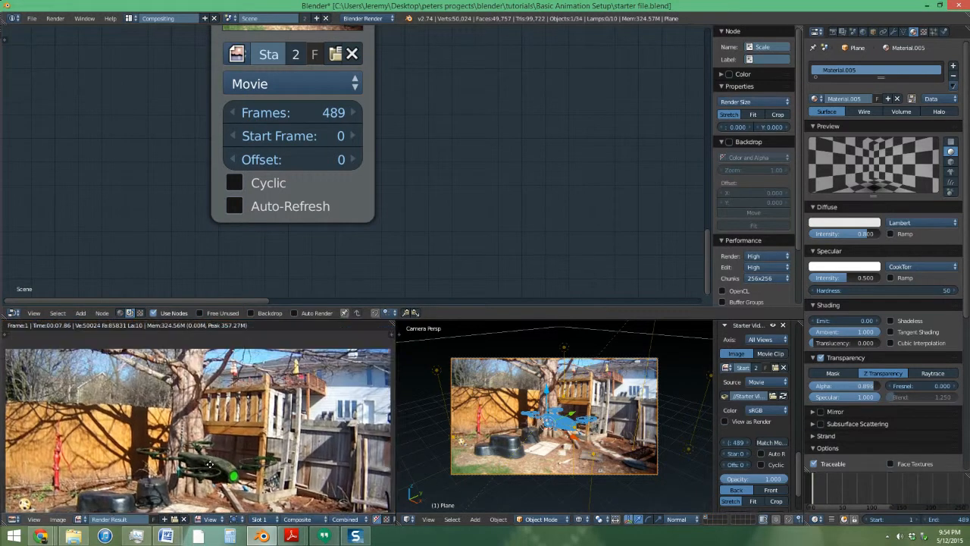
{"action": "scroll", "coordinate": [207, 468], "scroll_direction": "down", "scroll_amount": 1}
{"action": "middle_click_drag", "start_coordinate": [208, 467], "coordinate": [209, 430]}
{"action": "scroll", "coordinate": [390, 130], "scroll_direction": "down", "scroll_amount": 2}
Step: Move the Render Layers node up and away from the Image and Scale nodes to make room in the node tree
{"action": "middle_click_drag", "start_coordinate": [383, 185], "coordinate": [411, 299]}
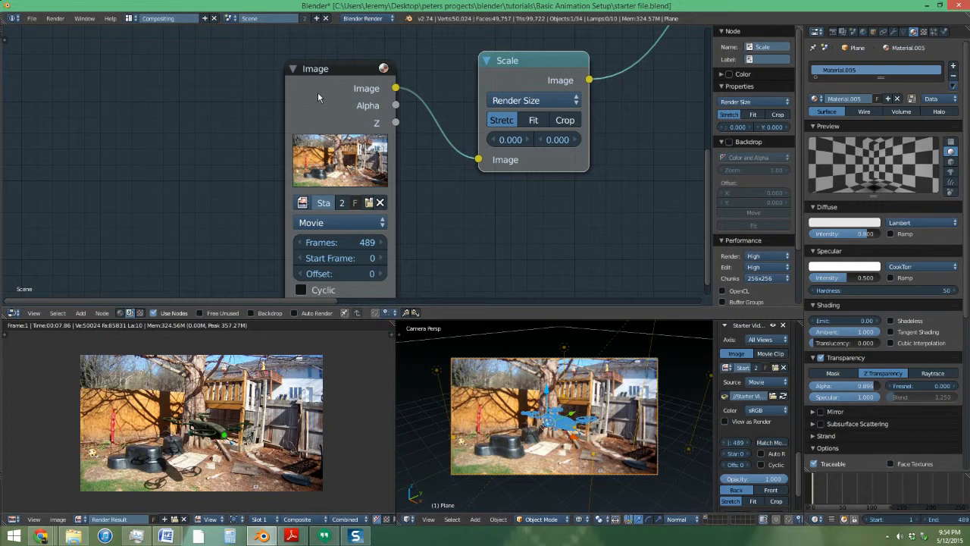
{"action": "scroll", "coordinate": [561, 90], "scroll_direction": "down", "scroll_amount": 2}
{"action": "middle_click_drag", "start_coordinate": [564, 87], "coordinate": [232, 100]}
{"action": "scroll", "coordinate": [339, 113], "scroll_direction": "down", "scroll_amount": 4}
{"action": "middle_click_drag", "start_coordinate": [487, 71], "coordinate": [421, 174]}
{"action": "scroll", "coordinate": [422, 175], "scroll_direction": "down", "scroll_amount": 3}
{"action": "left_click_drag", "start_coordinate": [416, 112], "coordinate": [329, 56]}
{"action": "scroll", "coordinate": [217, 458], "scroll_direction": "up", "scroll_amount": 1}
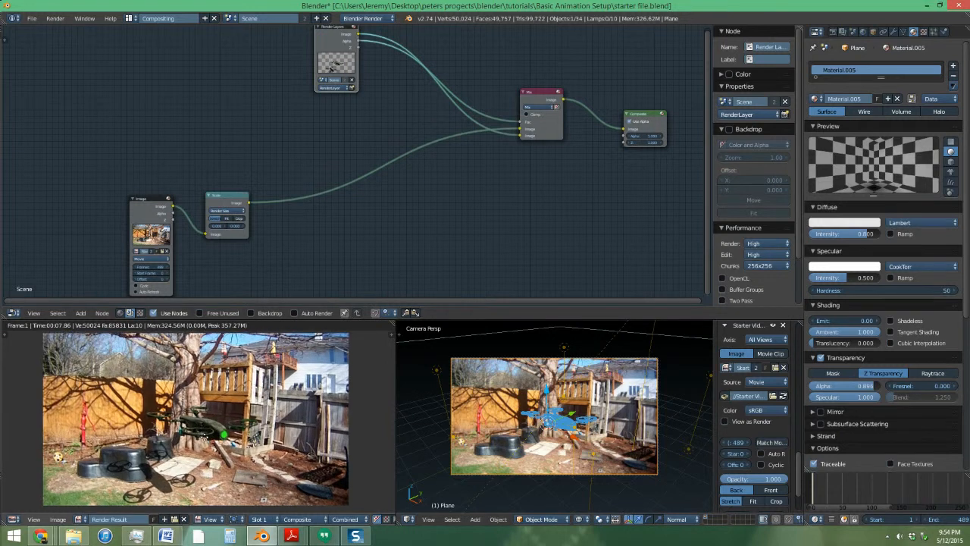
Step: Duplicate the Mix node twice and insert both copies in series on the link between the Scale node and the original Mix node
{"action": "left_click", "coordinate": [102, 312]}
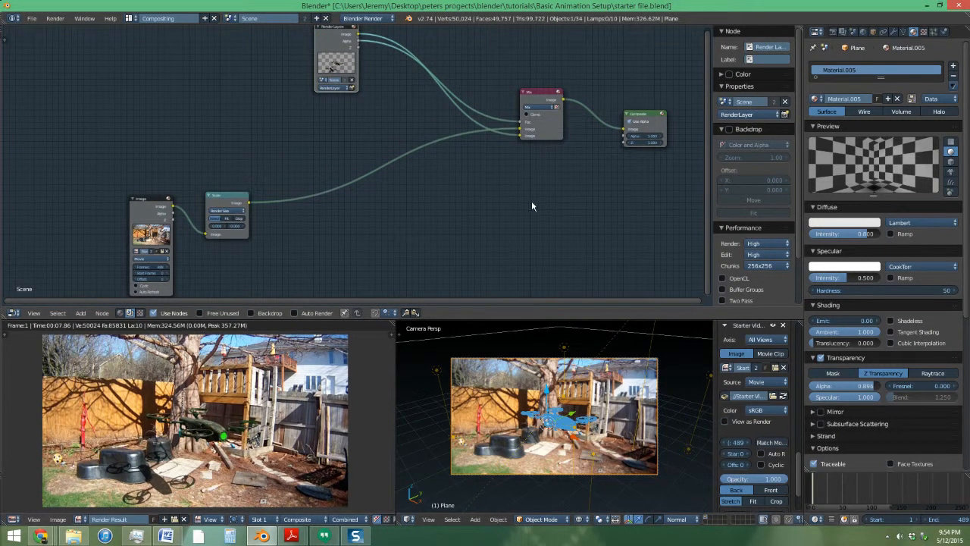
{"action": "left_click", "coordinate": [536, 103]}
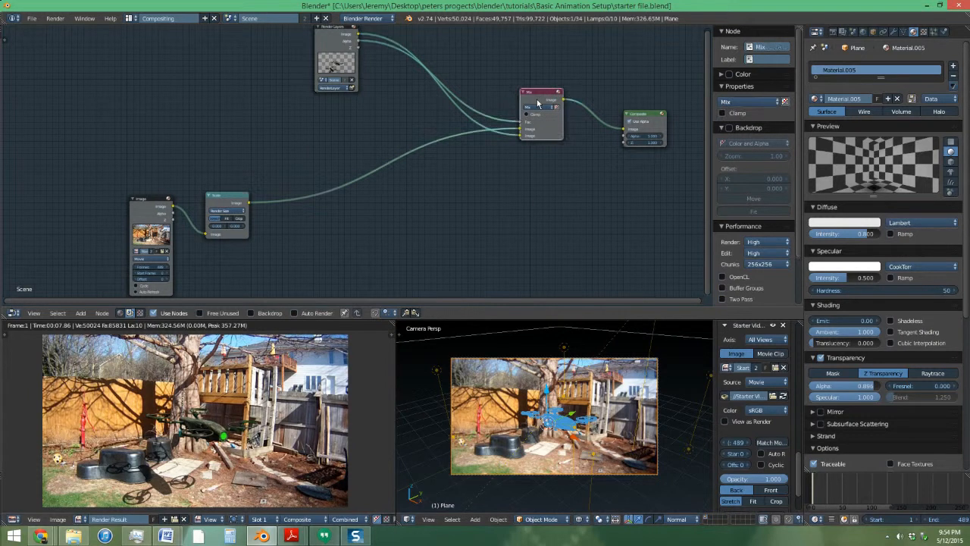
{"action": "key", "text": "shift+d"}
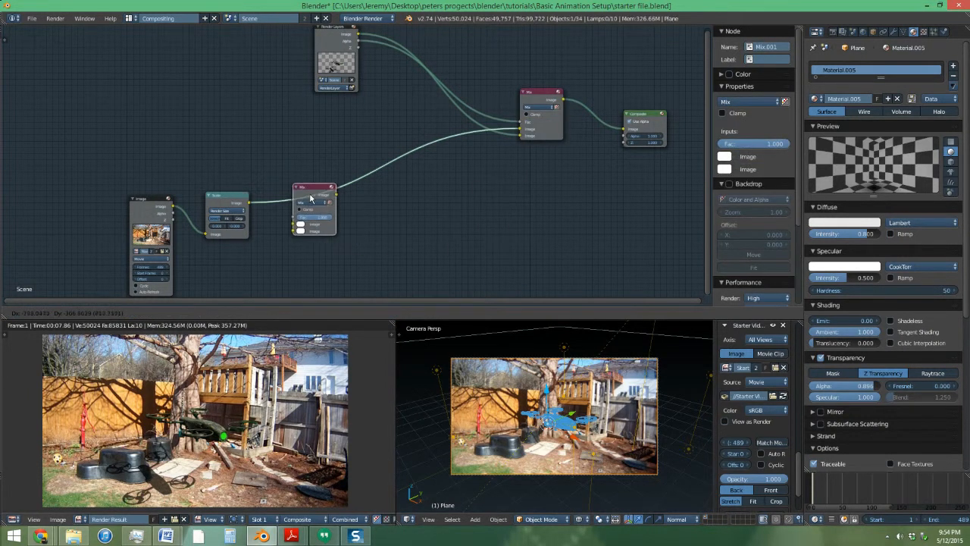
{"action": "left_click", "coordinate": [306, 200]}
{"action": "key", "text": "shift+d"}
{"action": "left_click", "coordinate": [401, 181]}
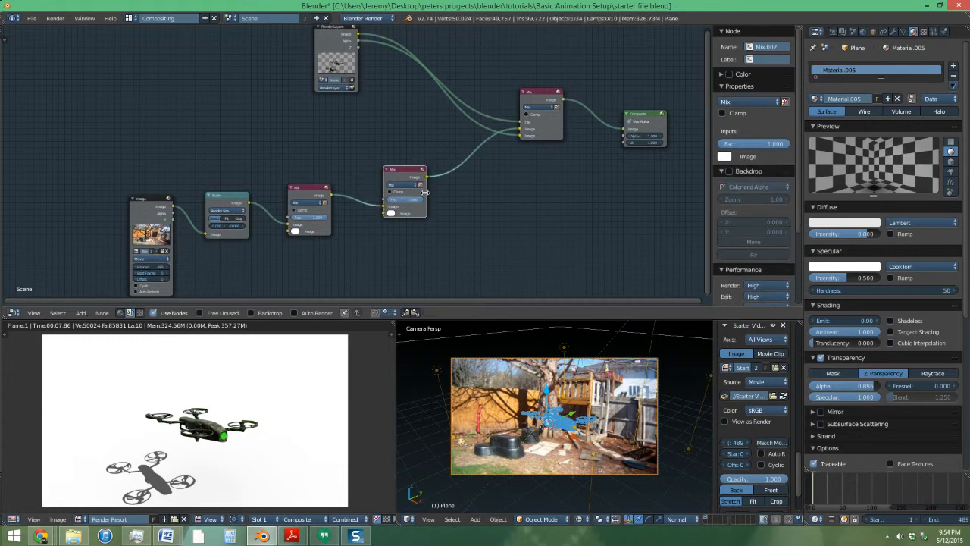
Step: Set the second image colour of both duplicated Mix nodes to black
{"action": "scroll", "coordinate": [363, 185], "scroll_direction": "up", "scroll_amount": 2}
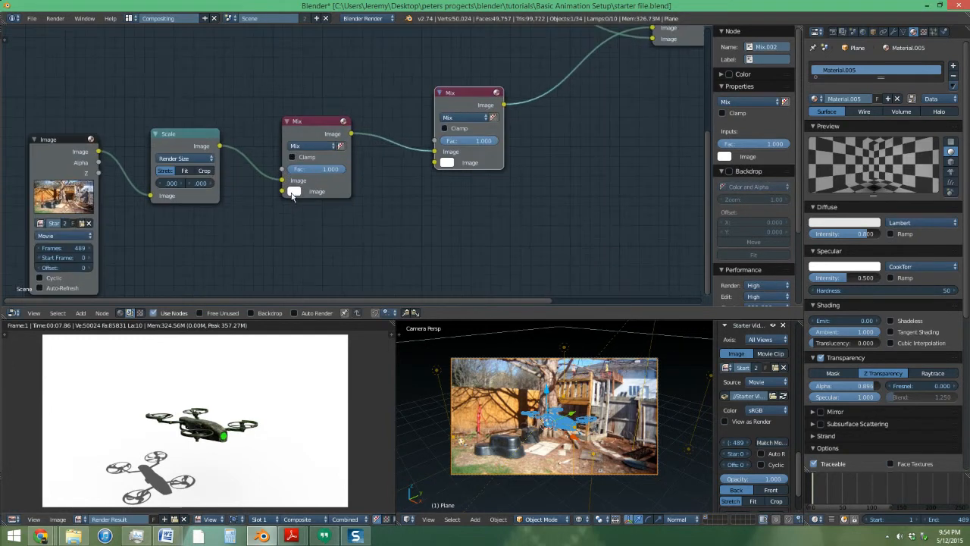
{"action": "left_click", "coordinate": [295, 192]}
{"action": "left_click", "coordinate": [372, 119]}
{"action": "left_click", "coordinate": [446, 163]}
{"action": "left_click_drag", "start_coordinate": [524, 203], "coordinate": [524, 250]}
Step: Add a Box Mask node below the Scale node and place a duplicate of it below the second new Mix node
{"action": "middle_click_drag", "start_coordinate": [137, 300], "coordinate": [153, 274]}
{"action": "left_click", "coordinate": [84, 313]}
{"action": "left_click", "coordinate": [92, 301]}
{"action": "type", "text": "bo"}
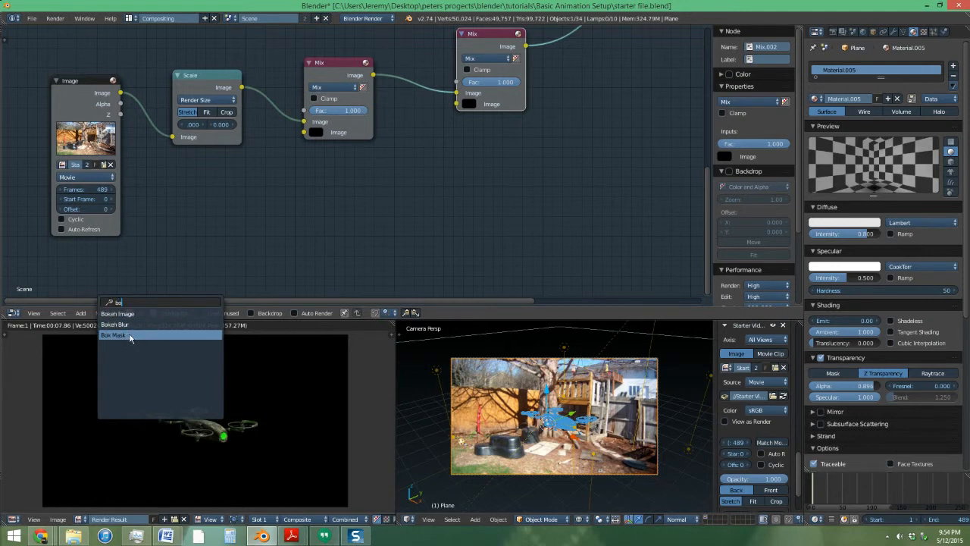
{"action": "left_click", "coordinate": [130, 337]}
{"action": "left_click", "coordinate": [197, 217]}
{"action": "key", "text": "shift+d"}
{"action": "left_click", "coordinate": [422, 218]}
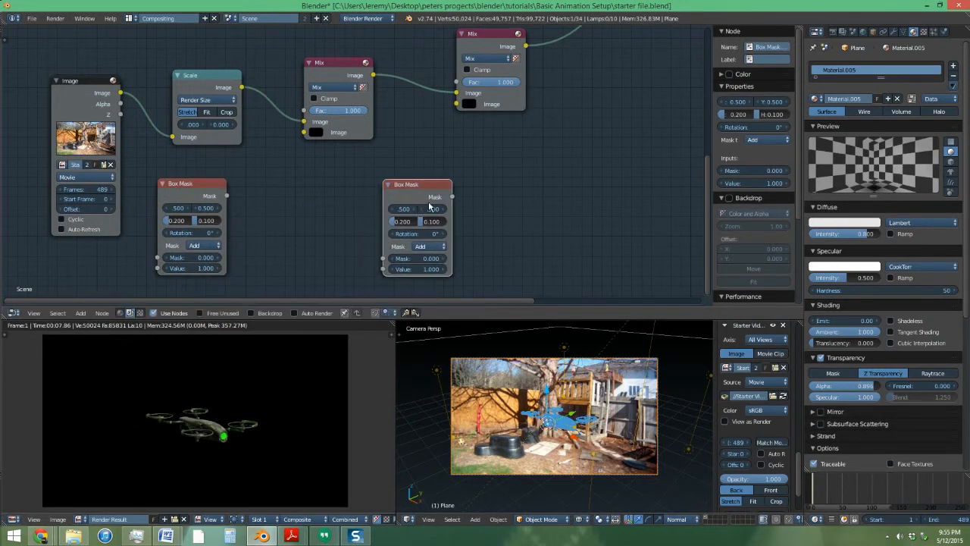
Step: Add a Viewer node below the Composite node and connect the final Mix node's image output to it
{"action": "left_click", "coordinate": [81, 313]}
{"action": "left_click", "coordinate": [81, 302]}
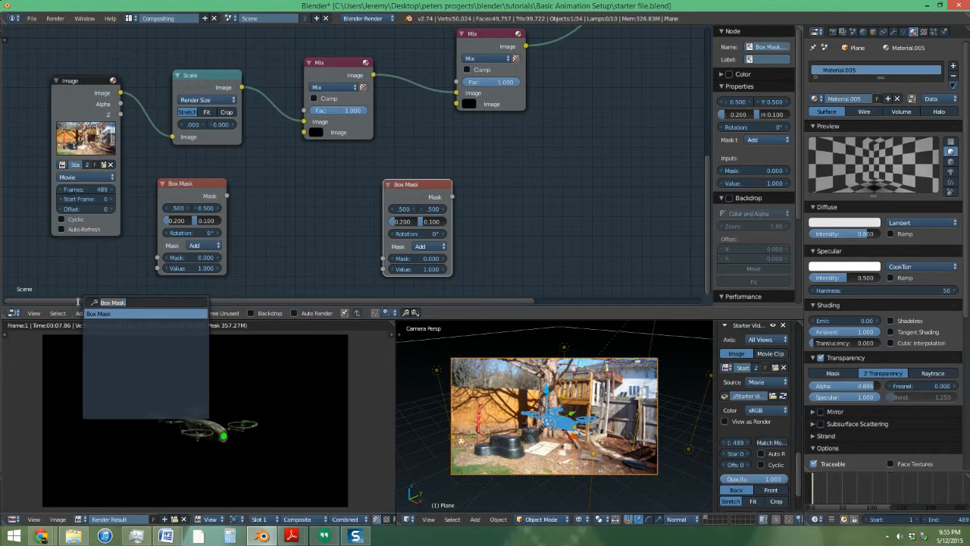
{"action": "type", "text": "vi"}
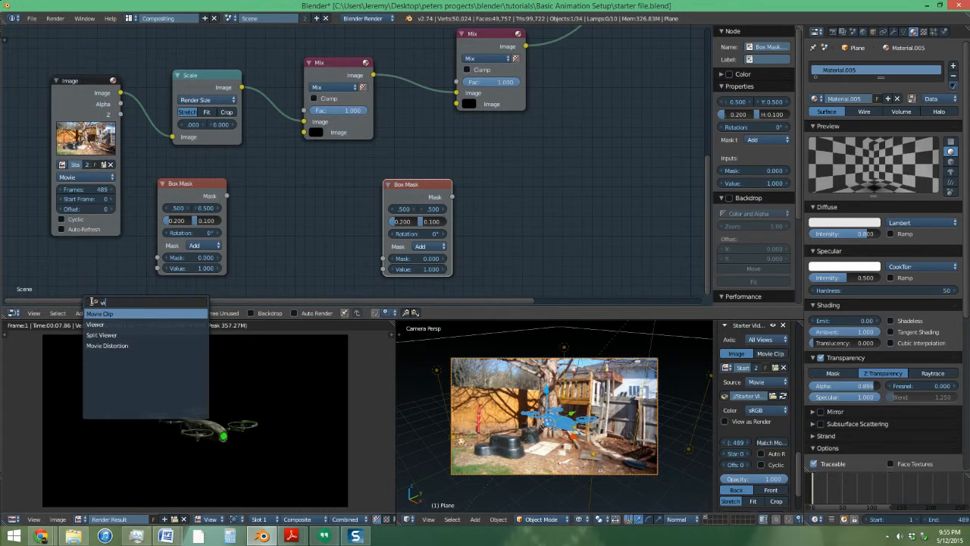
{"action": "left_click", "coordinate": [107, 323]}
{"action": "left_click", "coordinate": [612, 136]}
{"action": "middle_click_drag", "start_coordinate": [610, 137], "coordinate": [237, 272]}
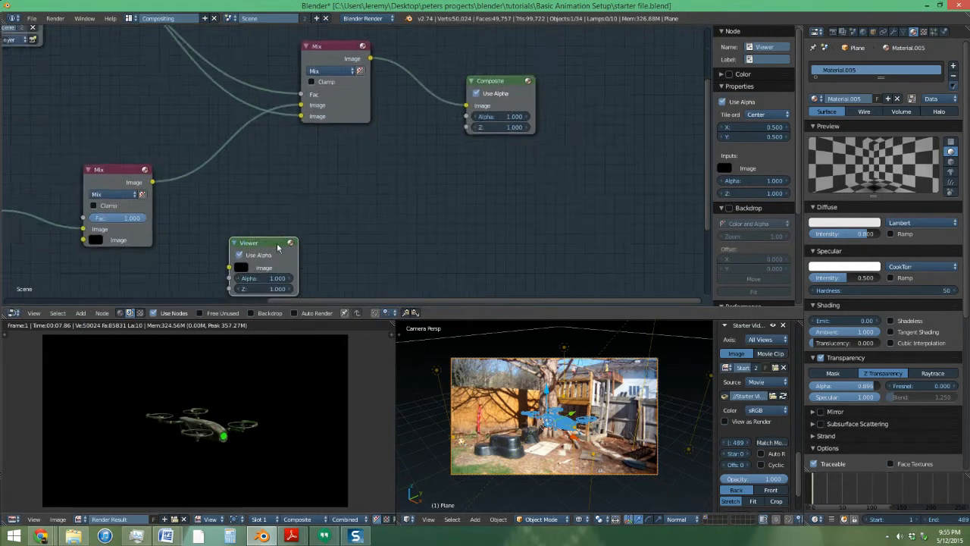
{"action": "scroll", "coordinate": [292, 241], "scroll_direction": "down", "scroll_amount": 3}
{"action": "key", "text": "g"}
{"action": "left_click", "coordinate": [558, 140]}
{"action": "left_click_drag", "start_coordinate": [353, 97], "coordinate": [432, 199]}
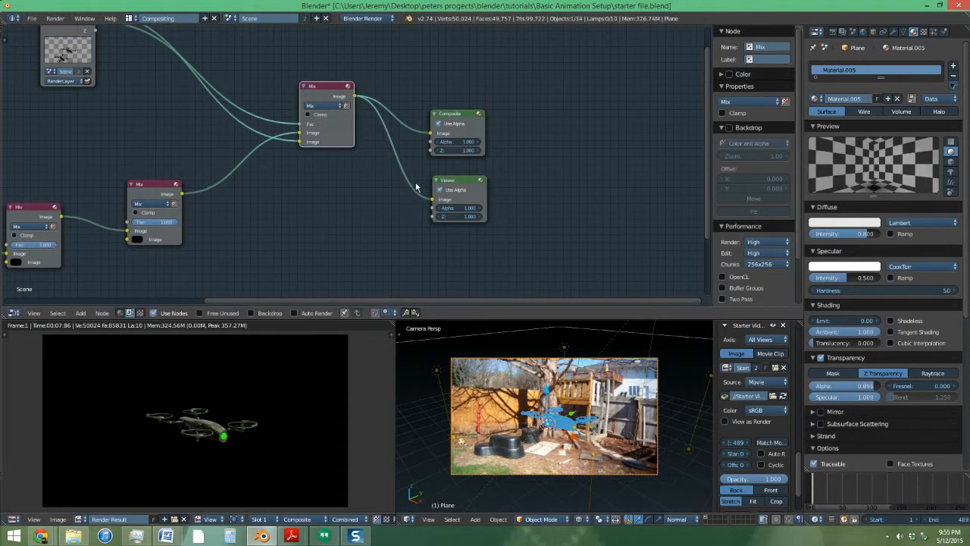
Step: Enable the node editor's backdrop and fit the backdrop image to the editor area
{"action": "scroll", "coordinate": [394, 195], "scroll_direction": "up", "scroll_amount": 1}
{"action": "left_click", "coordinate": [258, 314]}
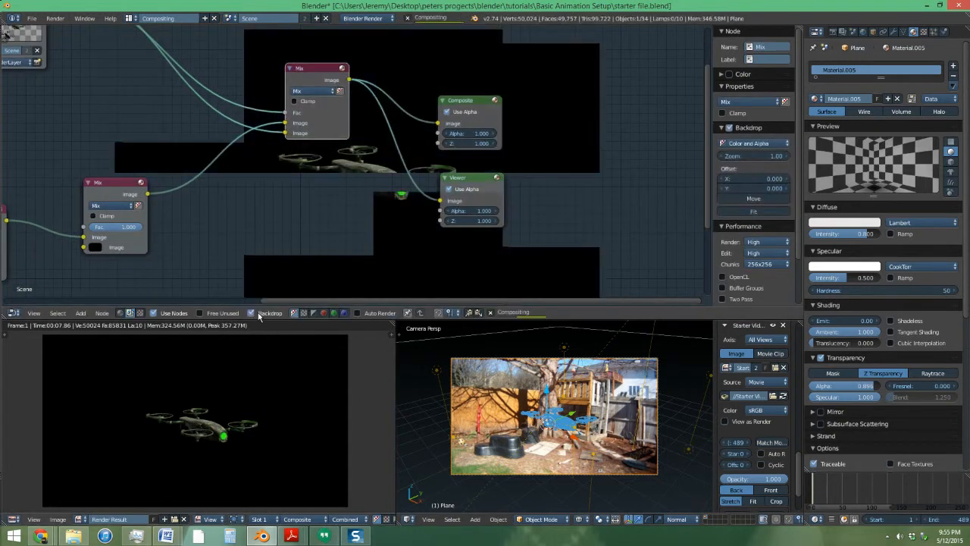
{"action": "scroll", "coordinate": [211, 237], "scroll_direction": "down", "scroll_amount": 3}
{"action": "scroll", "coordinate": [524, 198], "scroll_direction": "down", "scroll_amount": 1}
{"action": "left_click", "coordinate": [755, 212]}
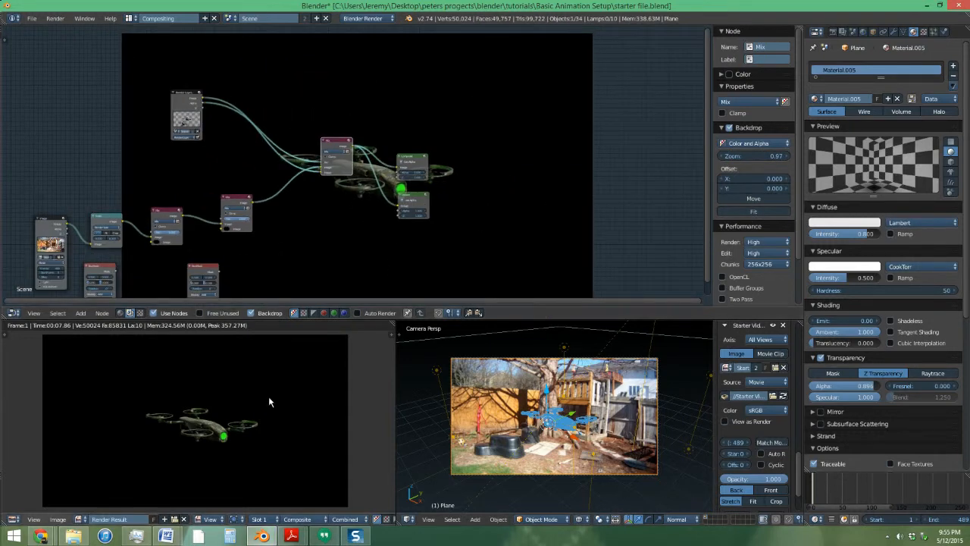
Step: Set the first Box Mask node's Y position to 1.000 and its width to 1.840
{"action": "scroll", "coordinate": [171, 219], "scroll_direction": "up", "scroll_amount": 5}
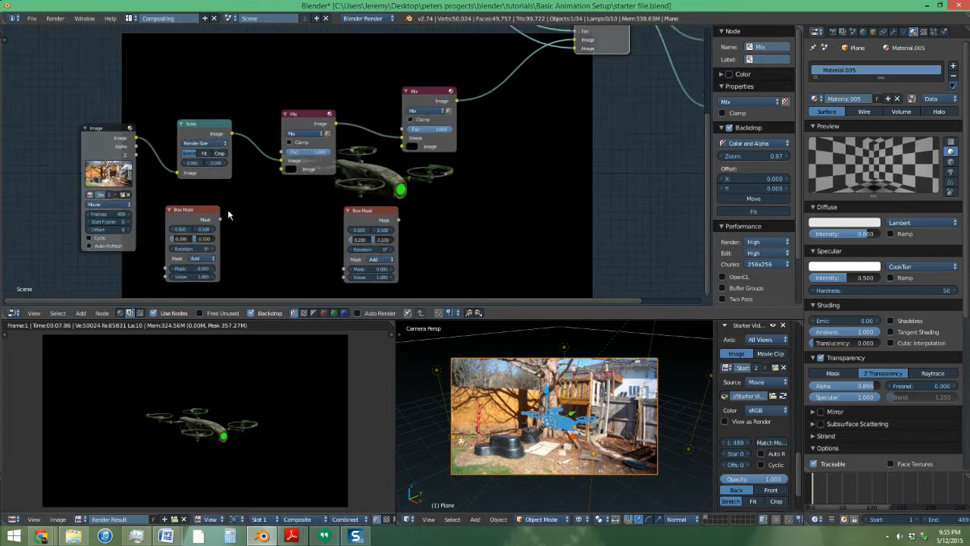
{"action": "left_click", "coordinate": [211, 175]}
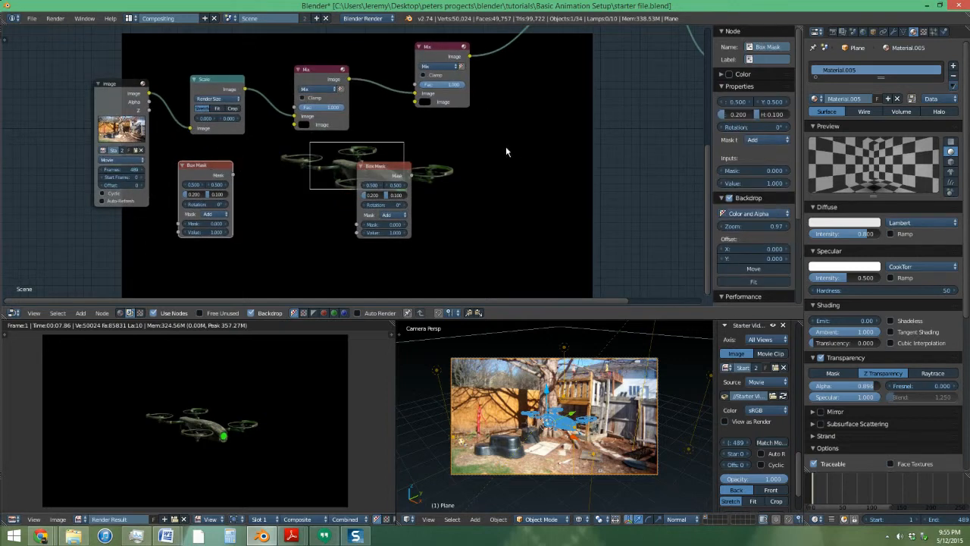
{"action": "middle_click_drag", "start_coordinate": [505, 151], "coordinate": [404, 150]}
{"action": "middle_click_drag", "start_coordinate": [87, 150], "coordinate": [242, 143]}
{"action": "scroll", "coordinate": [231, 148], "scroll_direction": "up", "scroll_amount": 5}
{"action": "left_click_drag", "start_coordinate": [170, 166], "coordinate": [262, 153]}
Step: Set the second Box Mask node's width to 1.680 and its Y position to 0.000
{"action": "left_click", "coordinate": [452, 131]}
{"action": "left_click_drag", "start_coordinate": [434, 165], "coordinate": [460, 165]}
{"action": "left_click", "coordinate": [455, 154]}
{"action": "left_click", "coordinate": [455, 153]}
{"action": "left_click", "coordinate": [456, 154]}
{"action": "left_click", "coordinate": [456, 153]}
{"action": "left_click", "coordinate": [456, 153]}
Step: Connect each Box Mask node's mask output to the Fac input of the Mix node above it
{"action": "scroll", "coordinate": [455, 153], "scroll_direction": "down", "scroll_amount": 2}
{"action": "middle_click_drag", "start_coordinate": [455, 153], "coordinate": [428, 217]}
{"action": "left_click_drag", "start_coordinate": [232, 203], "coordinate": [309, 121]}
{"action": "left_click_drag", "start_coordinate": [458, 196], "coordinate": [463, 89]}
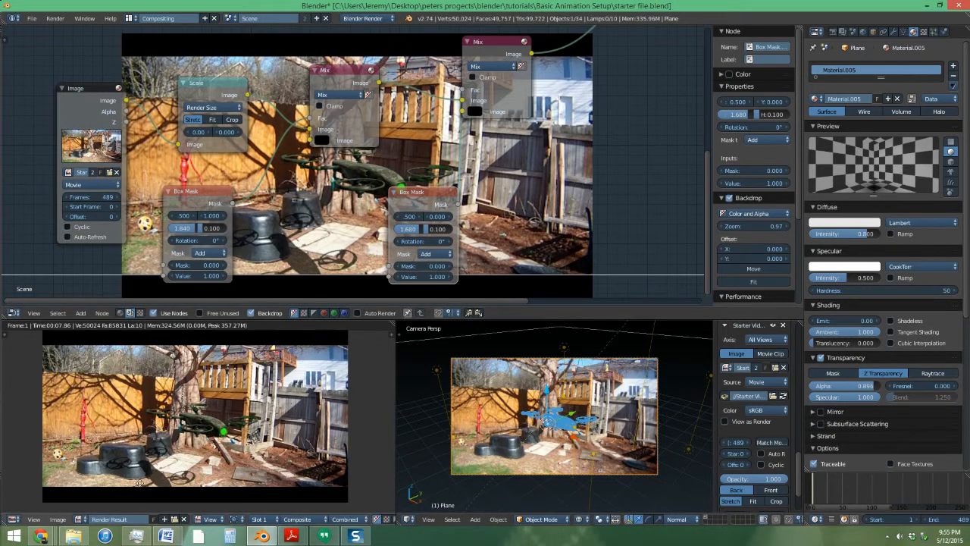
Step: Move the Image, Scale, two masked Mix and Box Mask nodes together away from the final Mix node to make room
{"action": "scroll", "coordinate": [296, 214], "scroll_direction": "down", "scroll_amount": 6}
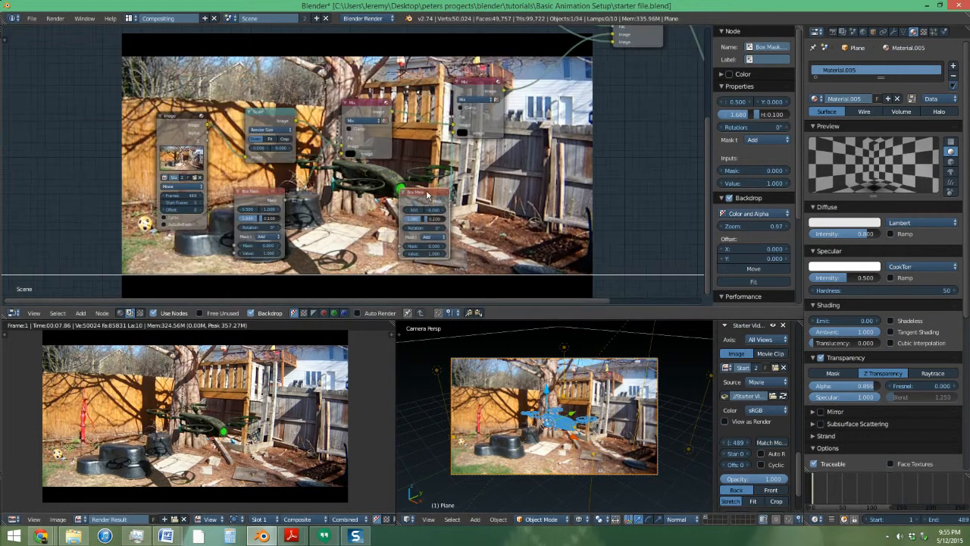
{"action": "middle_click_drag", "start_coordinate": [162, 202], "coordinate": [245, 176]}
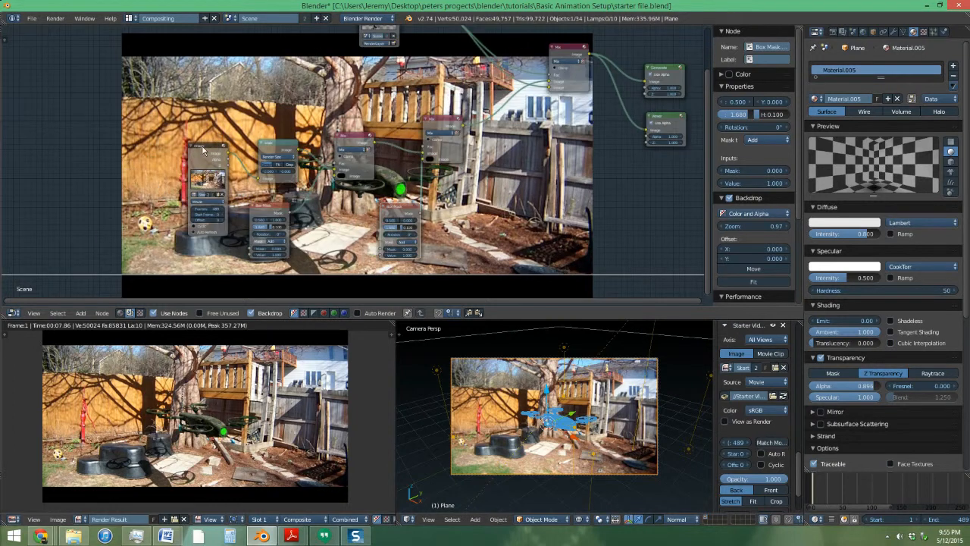
{"action": "key", "text": "b"}
{"action": "left_click_drag", "start_coordinate": [141, 94], "coordinate": [509, 262]}
{"action": "key", "text": "g"}
{"action": "left_click", "coordinate": [244, 249]}
Step: Add a Color Balance node and place it right after the second masked Mix node
{"action": "scroll", "coordinate": [292, 205], "scroll_direction": "down", "scroll_amount": 3}
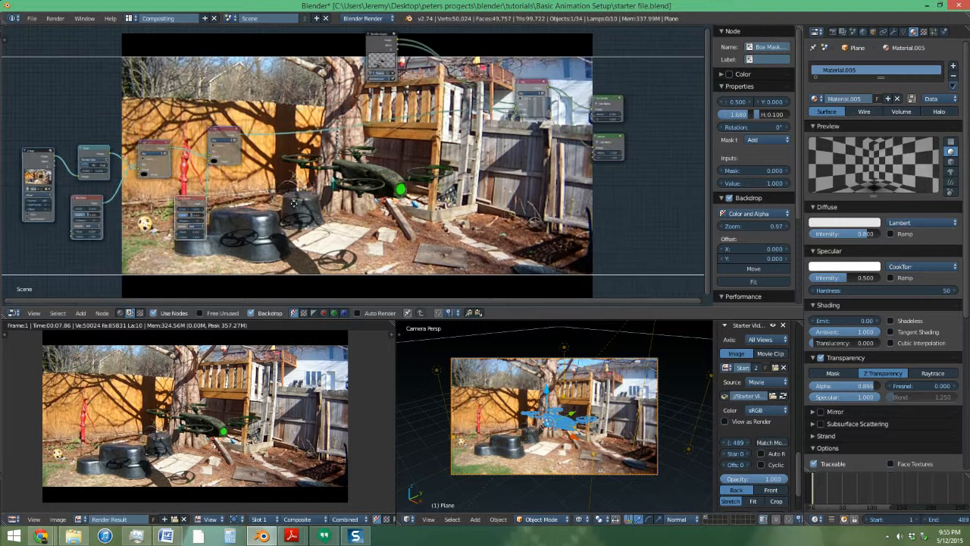
{"action": "scroll", "coordinate": [295, 193], "scroll_direction": "up", "scroll_amount": 2}
{"action": "scroll", "coordinate": [295, 193], "scroll_direction": "up", "scroll_amount": 2}
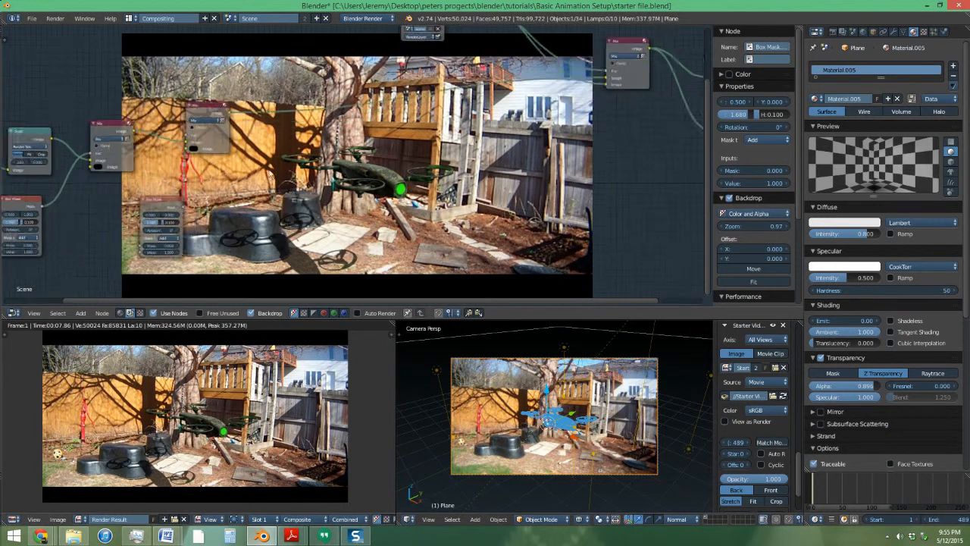
{"action": "left_click", "coordinate": [85, 317]}
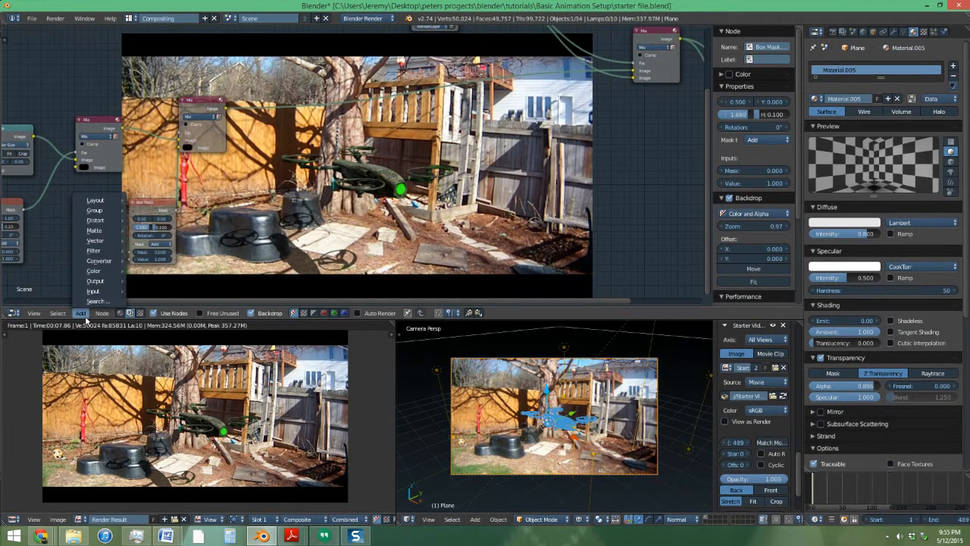
{"action": "left_click", "coordinate": [94, 302]}
{"action": "type", "text": "Viewer"}
{"action": "type", "text": "col"}
{"action": "key", "text": "Return"}
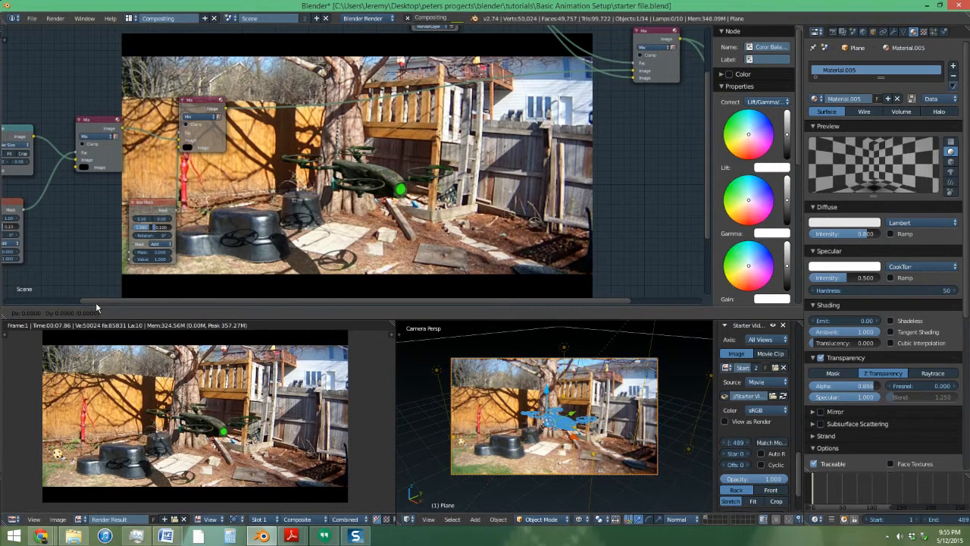
{"action": "left_click", "coordinate": [326, 57]}
{"action": "key", "text": "shift+a"}
{"action": "left_click", "coordinate": [81, 304]}
{"action": "type", "text": "clo"}
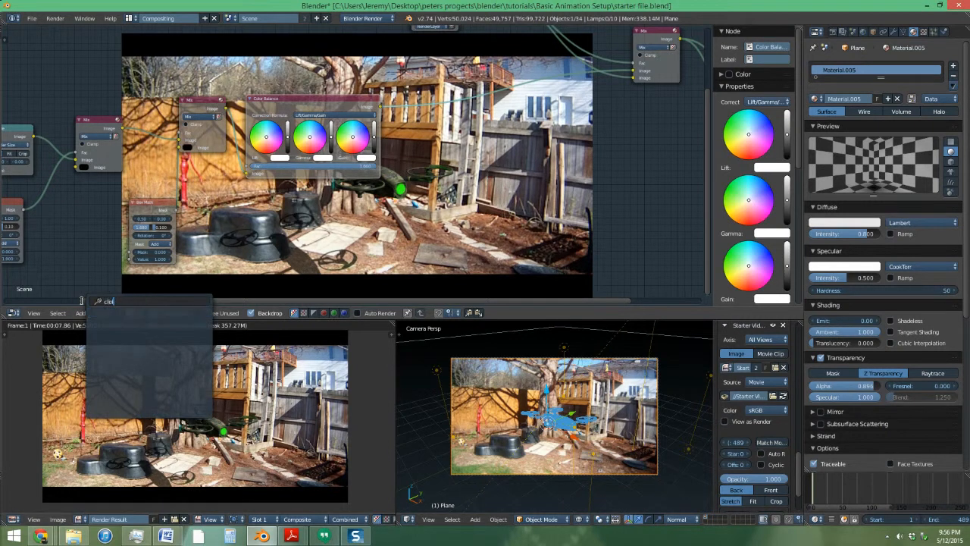
{"action": "key", "text": "BackSpace"}
{"action": "left_click", "coordinate": [255, 208]}
Step: Move the Image and Scale nodes farther away from the masked Mix nodes to make room between them
{"action": "scroll", "coordinate": [203, 151], "scroll_direction": "down", "scroll_amount": 2}
{"action": "middle_click_drag", "start_coordinate": [298, 135], "coordinate": [488, 127]}
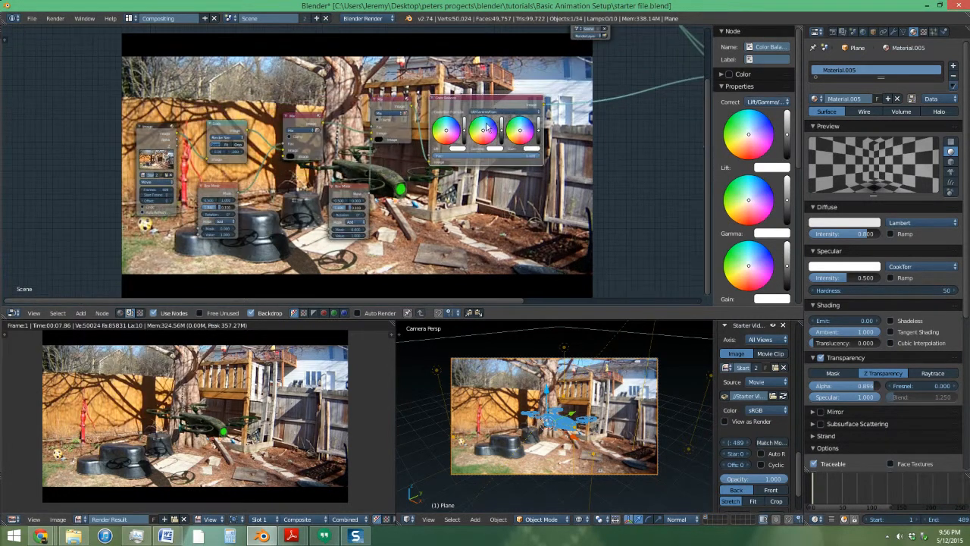
{"action": "right_click", "coordinate": [161, 143]}
{"action": "right_click", "coordinate": [243, 126], "text": "shift"}
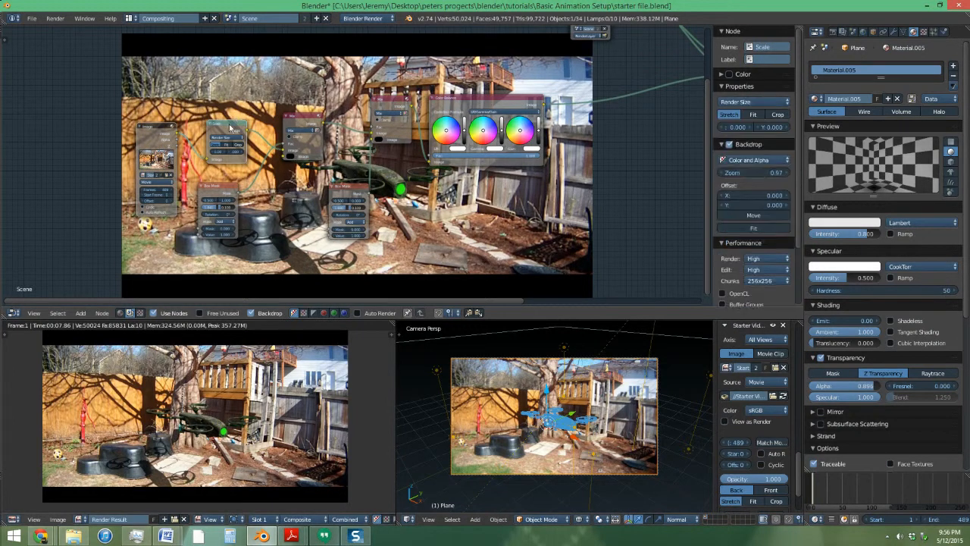
{"action": "key", "text": "g"}
{"action": "left_click", "coordinate": [113, 113]}
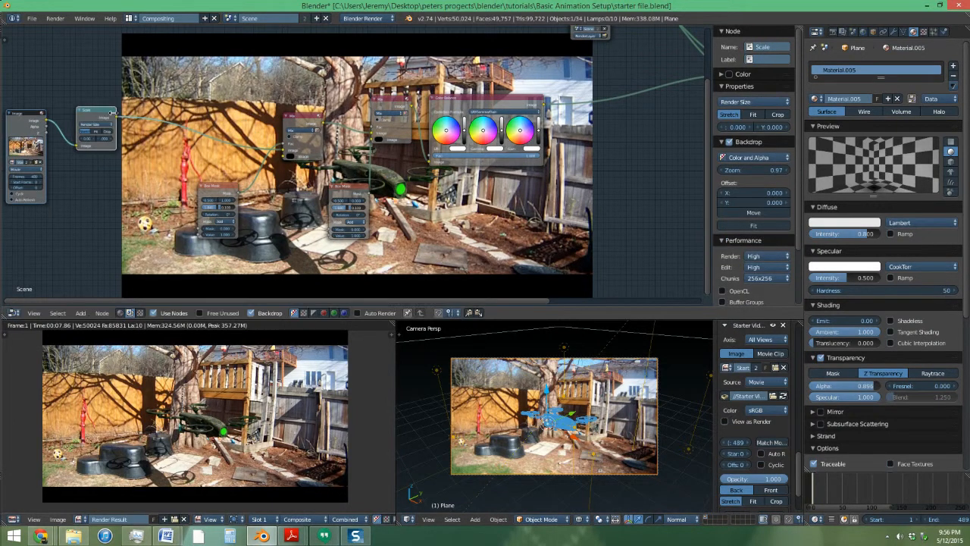
Step: Shift the Color Balance node slightly and connect the Scale node's image output to its image input
{"action": "right_click", "coordinate": [485, 106]}
{"action": "key", "text": "g"}
{"action": "key", "text": "Escape"}
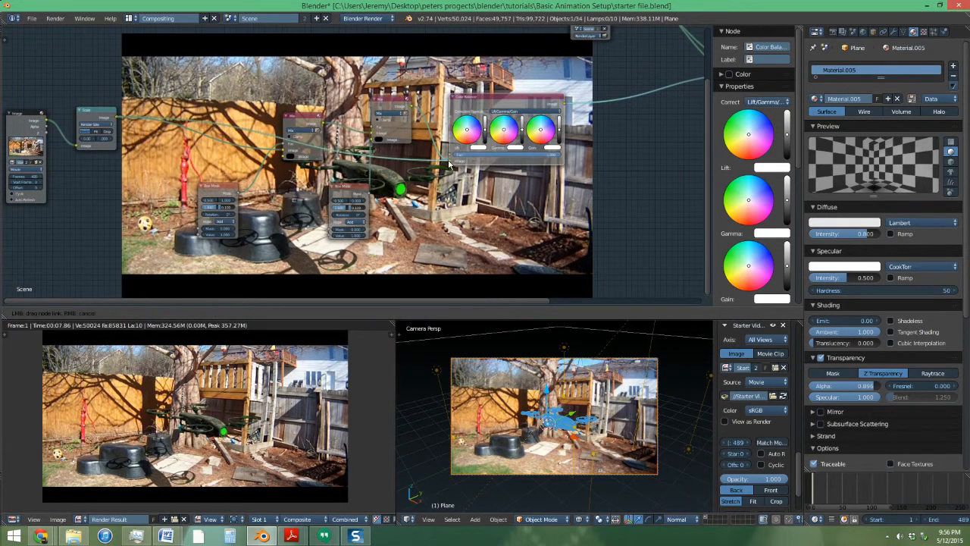
{"action": "middle_click_drag", "start_coordinate": [537, 108], "coordinate": [332, 179]}
{"action": "scroll", "coordinate": [494, 173], "scroll_direction": "up", "scroll_amount": 2}
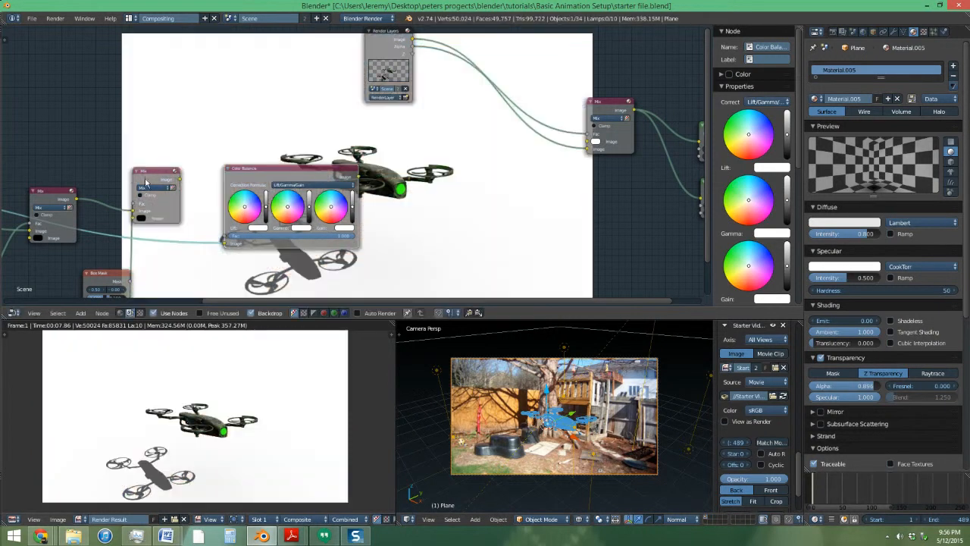
Step: Reconnect the footage branch to the final Mix node's image input
{"action": "key", "text": "g"}
{"action": "left_click", "coordinate": [200, 175]}
{"action": "left_click_drag", "start_coordinate": [372, 172], "coordinate": [585, 141]}
{"action": "scroll", "coordinate": [378, 161], "scroll_direction": "down", "scroll_amount": 1}
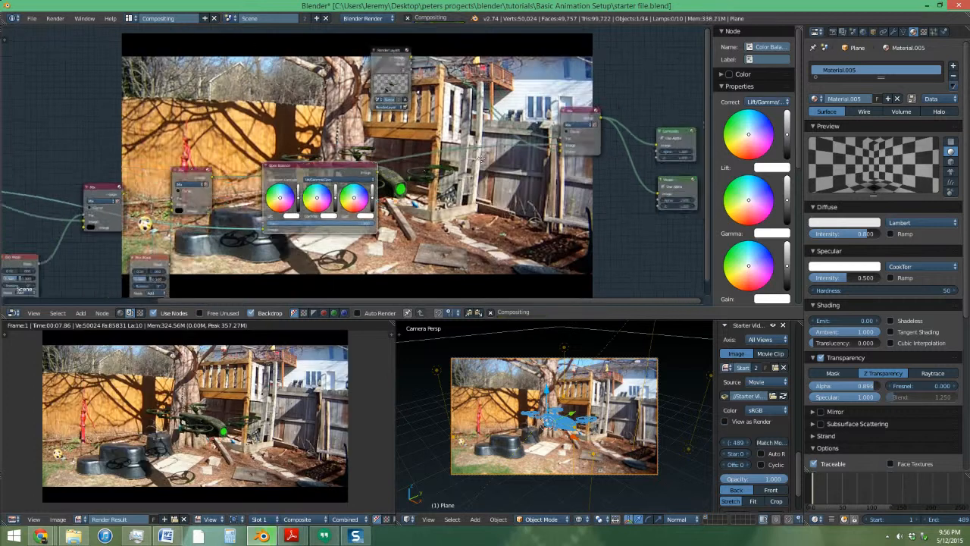
Step: Move the Color Balance node between the Scale node and the first masked Mix node, and connect its output to that Mix node's first image input
{"action": "middle_click_drag", "start_coordinate": [320, 163], "coordinate": [550, 142]}
{"action": "left_click_drag", "start_coordinate": [545, 151], "coordinate": [204, 147]}
{"action": "left_click_drag", "start_coordinate": [265, 146], "coordinate": [313, 201]}
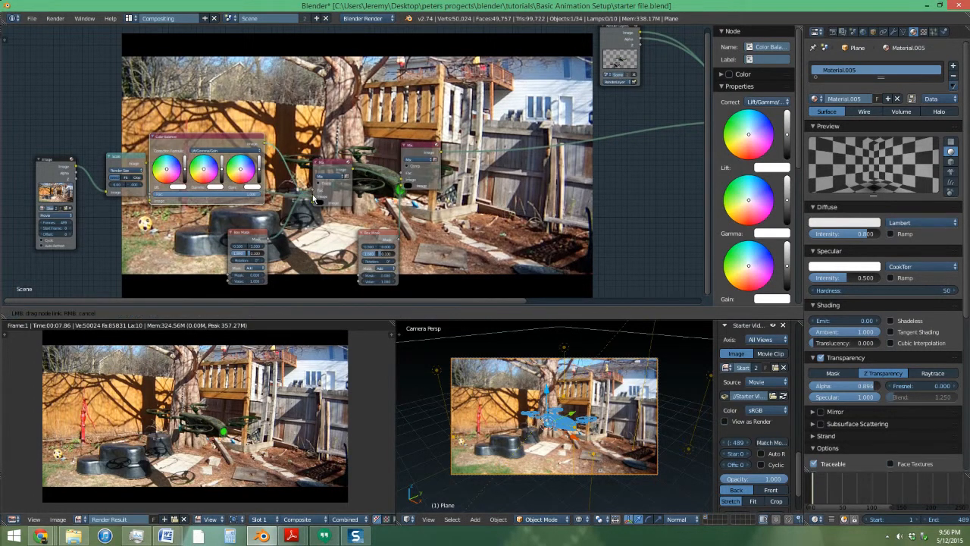
{"action": "middle_click_drag", "start_coordinate": [182, 186], "coordinate": [296, 184]}
{"action": "scroll", "coordinate": [296, 185], "scroll_direction": "up", "scroll_amount": 2}
{"action": "scroll", "coordinate": [437, 218], "scroll_direction": "up", "scroll_amount": 6}
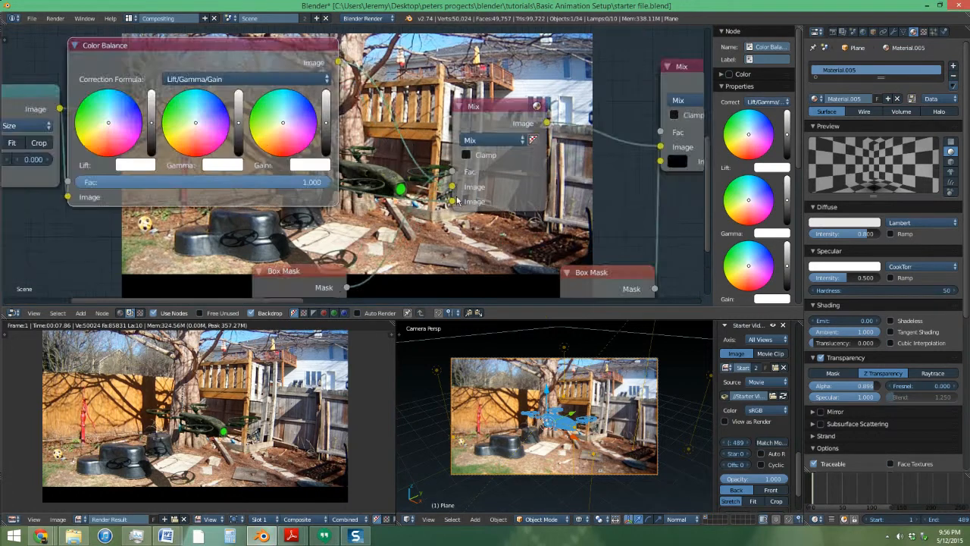
{"action": "left_click_drag", "start_coordinate": [450, 189], "coordinate": [450, 180]}
{"action": "scroll", "coordinate": [272, 57], "scroll_direction": "down", "scroll_amount": 3}
{"action": "middle_click_drag", "start_coordinate": [271, 57], "coordinate": [261, 98]}
{"action": "left_click_drag", "start_coordinate": [259, 50], "coordinate": [414, 222]}
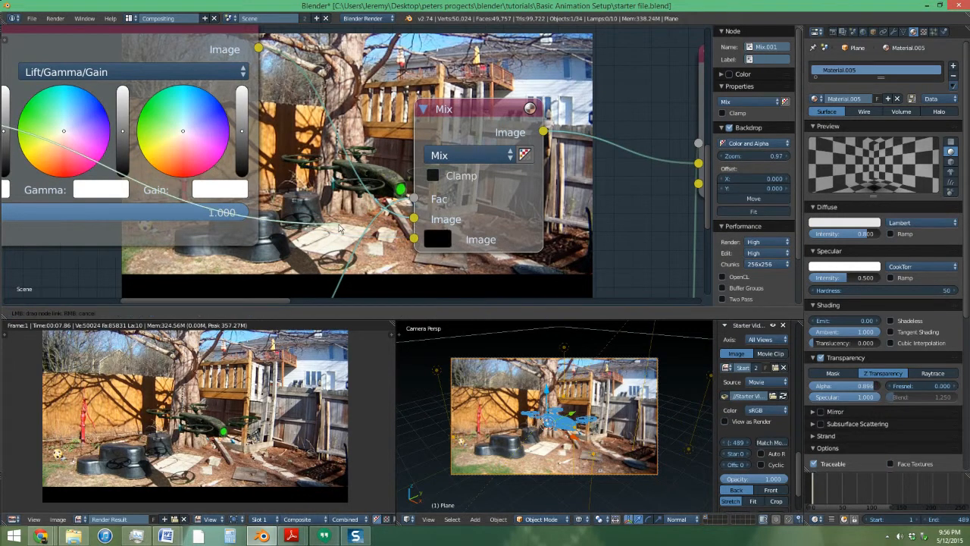
Step: Move the Image and Scale nodes away from the Color Balance node to free space for another node
{"action": "scroll", "coordinate": [296, 209], "scroll_direction": "down", "scroll_amount": 2}
{"action": "middle_click_drag", "start_coordinate": [284, 211], "coordinate": [435, 194]}
{"action": "scroll", "coordinate": [435, 194], "scroll_direction": "down", "scroll_amount": 1}
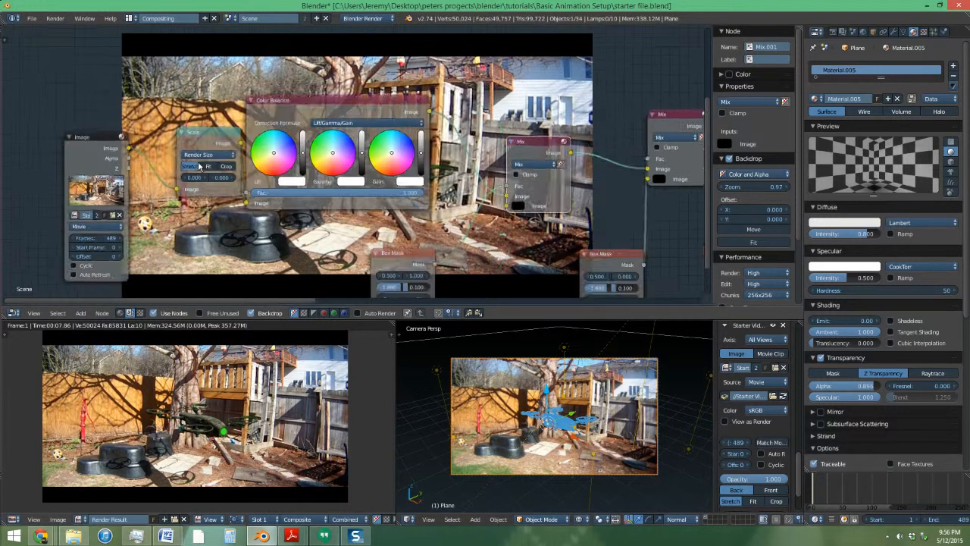
{"action": "middle_click_drag", "start_coordinate": [208, 165], "coordinate": [330, 164]}
{"action": "left_click", "coordinate": [212, 144]}
{"action": "left_click", "coordinate": [326, 129]}
{"action": "left_click_drag", "start_coordinate": [215, 138], "coordinate": [48, 110]}
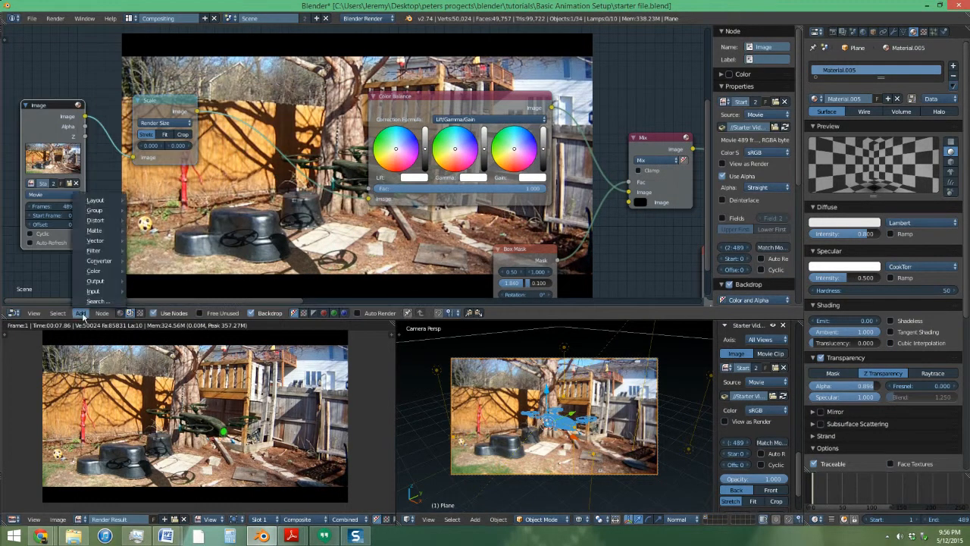
Step: Add a Color Correction node and insert it into the link between the Scale and Color Balance nodes
{"action": "left_click", "coordinate": [81, 313]}
{"action": "left_click", "coordinate": [83, 297]}
{"action": "type", "text": "colo"}
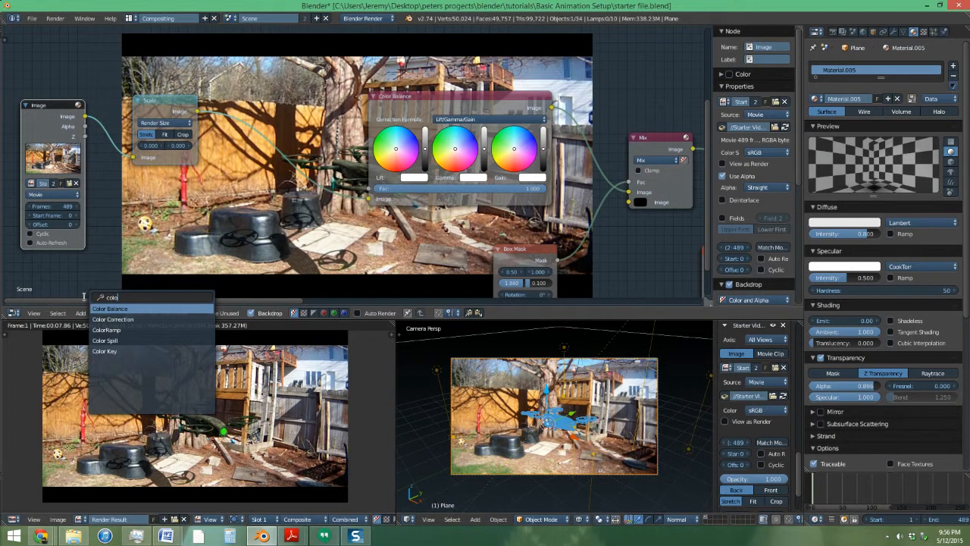
{"action": "key", "text": "Down"}
{"action": "key", "text": "Return"}
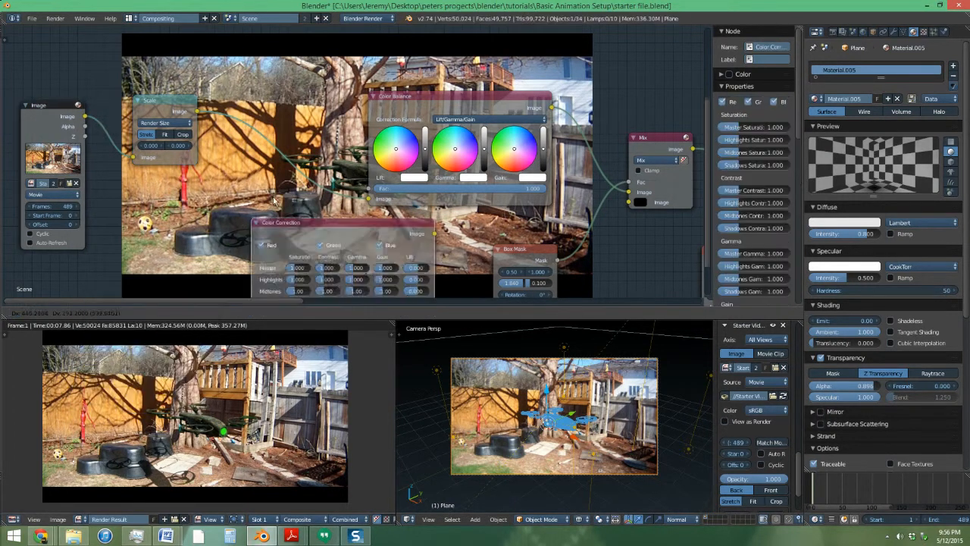
{"action": "left_click", "coordinate": [218, 130]}
{"action": "scroll", "coordinate": [213, 130], "scroll_direction": "down", "scroll_amount": 1}
Step: Reposition the Image, Scale and Color Correction nodes so the Color Correction node no longer overlaps the Color Balance node
{"action": "right_click", "coordinate": [50, 131]}
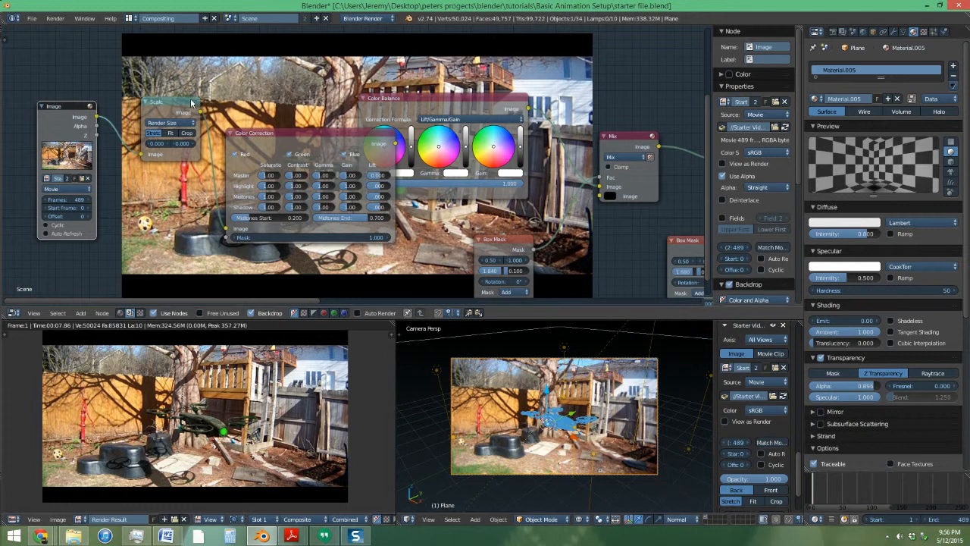
{"action": "right_click", "coordinate": [193, 99], "text": "shift"}
{"action": "key", "text": "g"}
{"action": "left_click", "coordinate": [82, 84]}
{"action": "right_click_drag", "start_coordinate": [301, 134], "coordinate": [255, 96]}
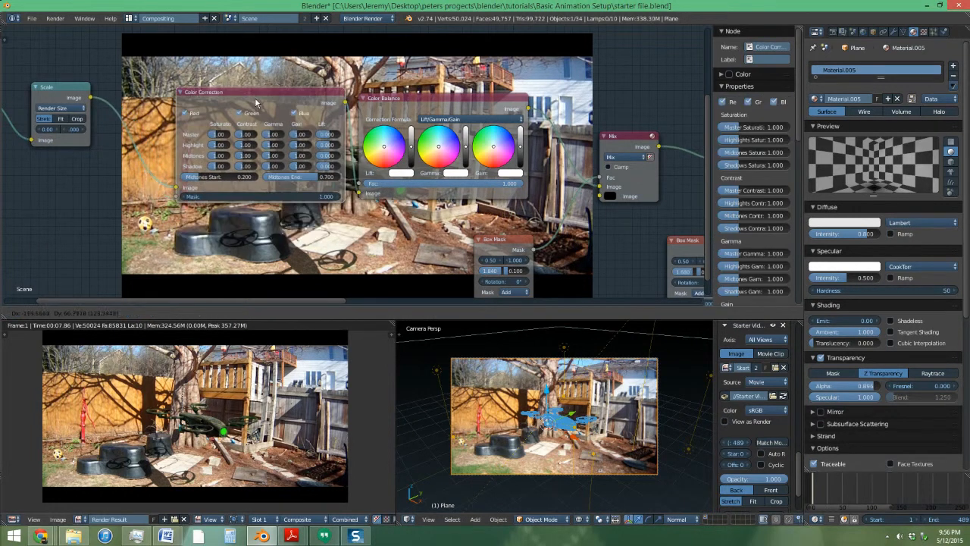
{"action": "middle_click_drag", "start_coordinate": [254, 404], "coordinate": [249, 407]}
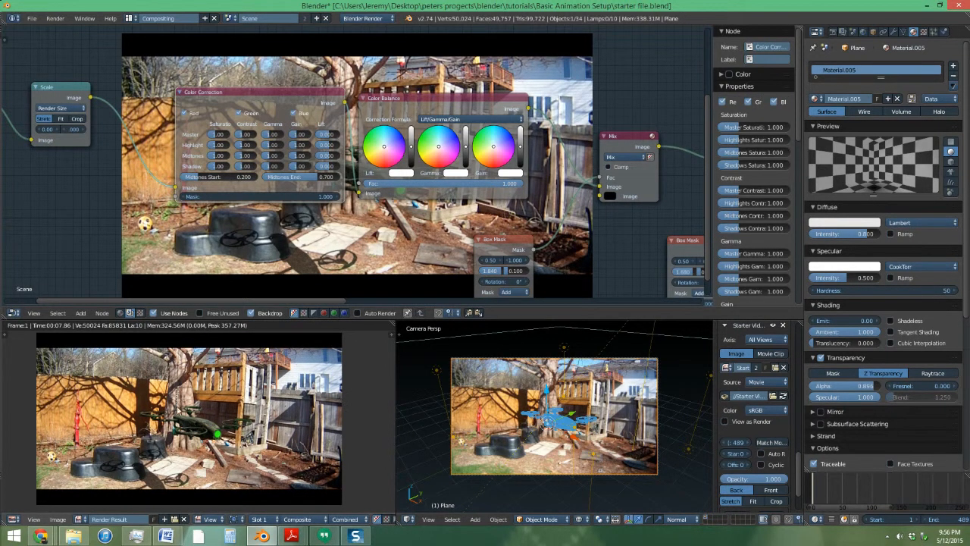
Step: In the Color Correction node, set highlights gamma to 0.826, midtones gamma to 0.739, and highlights and midtones gain to about 0.82
{"action": "scroll", "coordinate": [255, 158], "scroll_direction": "up", "scroll_amount": 4}
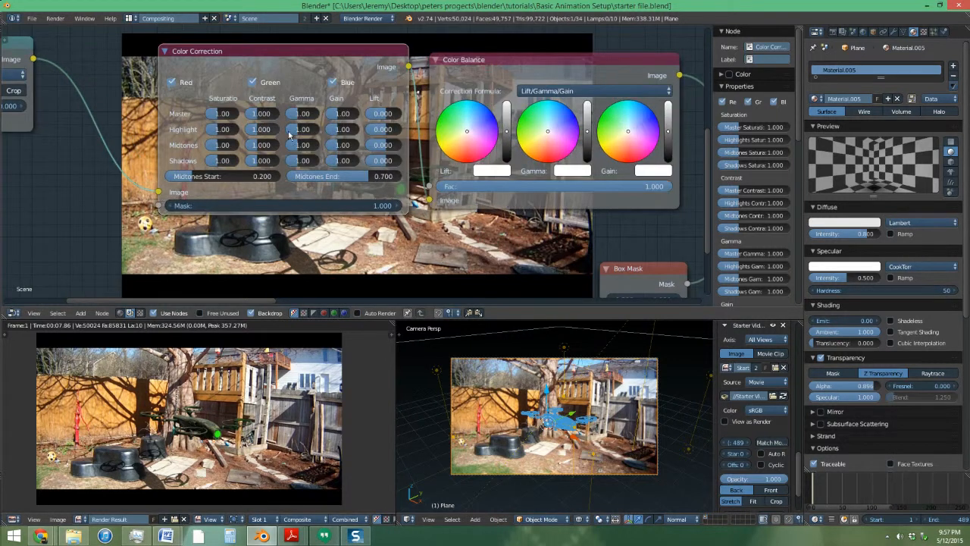
{"action": "scroll", "coordinate": [312, 138], "scroll_direction": "up", "scroll_amount": 1}
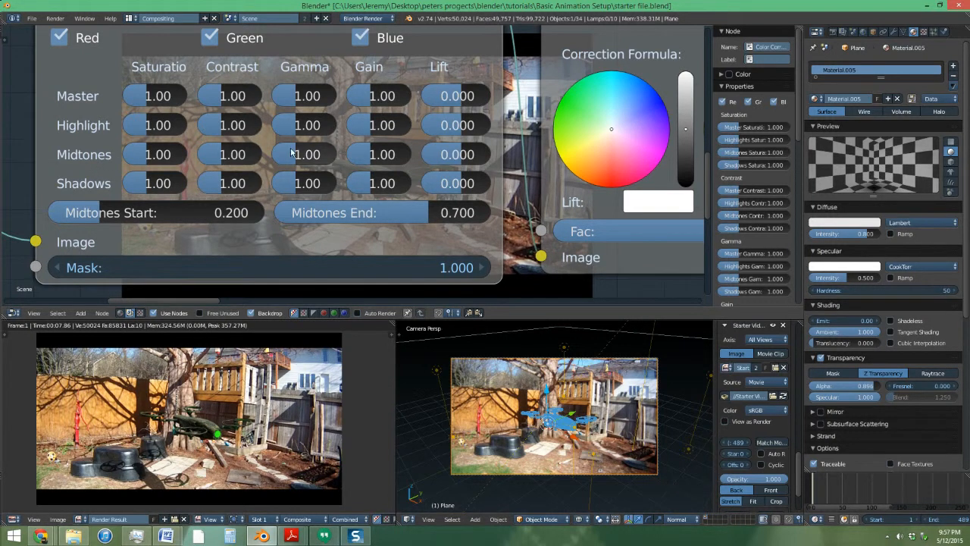
{"action": "middle_click_drag", "start_coordinate": [271, 198], "coordinate": [268, 201]}
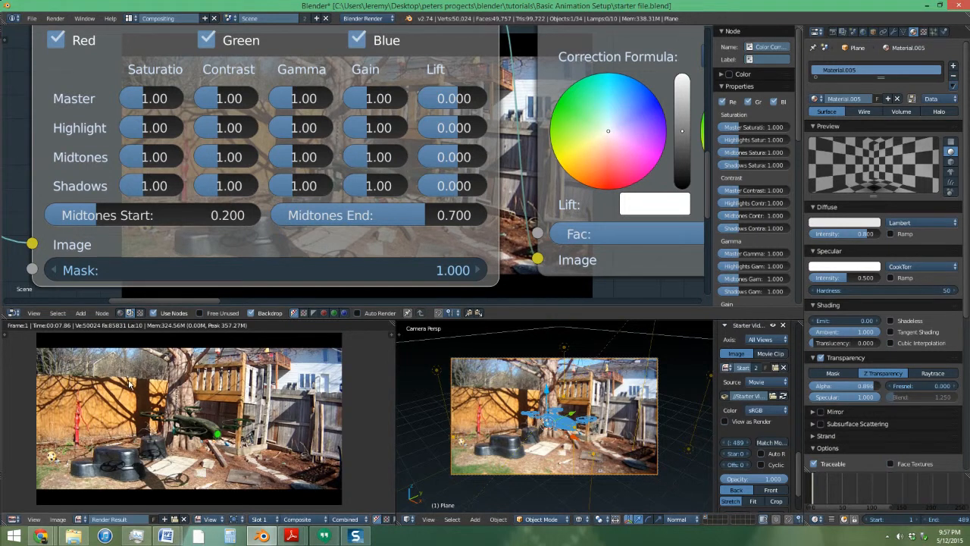
{"action": "left_click_drag", "start_coordinate": [378, 127], "coordinate": [294, 156]}
{"action": "left_click_drag", "start_coordinate": [368, 156], "coordinate": [364, 156]}
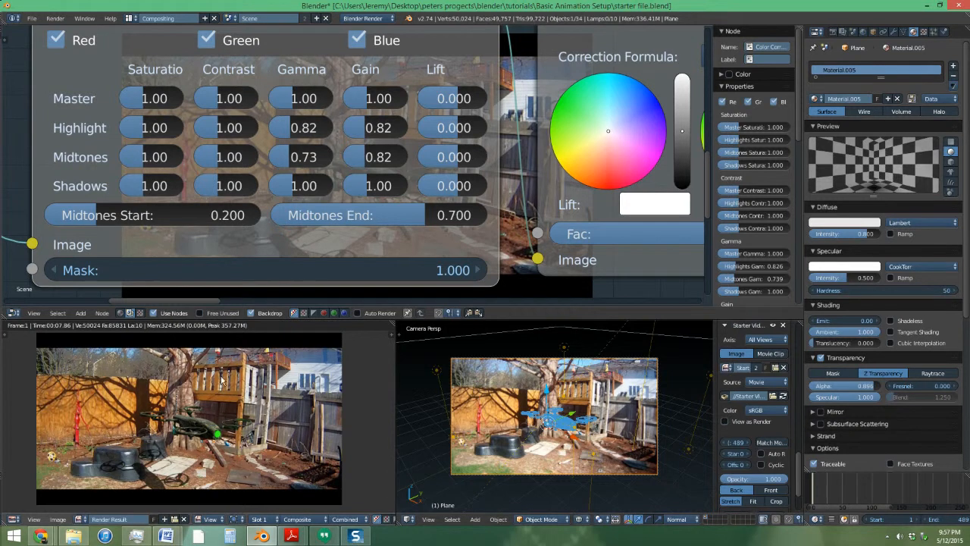
Step: Shift the Color Balance node's gamma and gain colours slightly toward green
{"action": "scroll", "coordinate": [339, 188], "scroll_direction": "down", "scroll_amount": 2}
{"action": "middle_click_drag", "start_coordinate": [566, 141], "coordinate": [184, 169]}
{"action": "scroll", "coordinate": [185, 168], "scroll_direction": "up", "scroll_amount": 2}
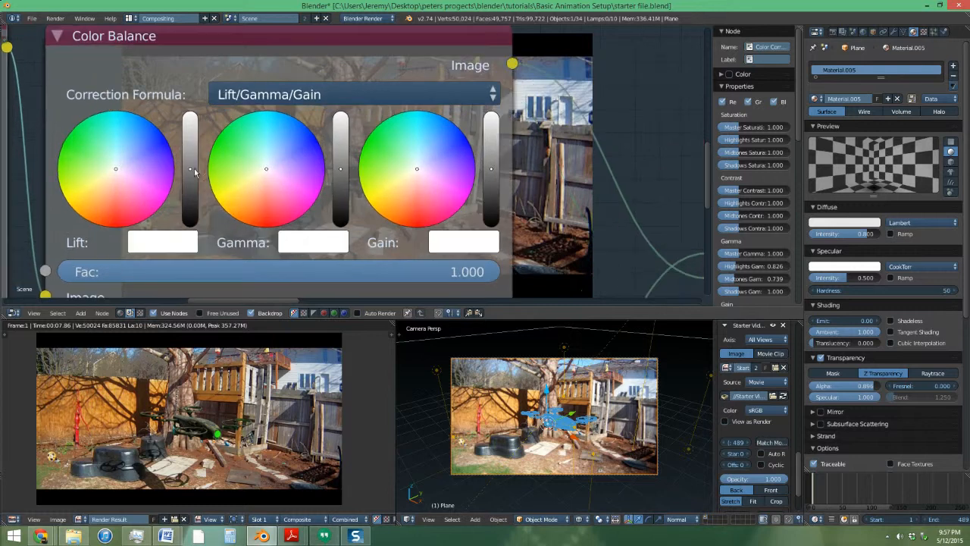
{"action": "scroll", "coordinate": [218, 378], "scroll_direction": "up", "scroll_amount": 2}
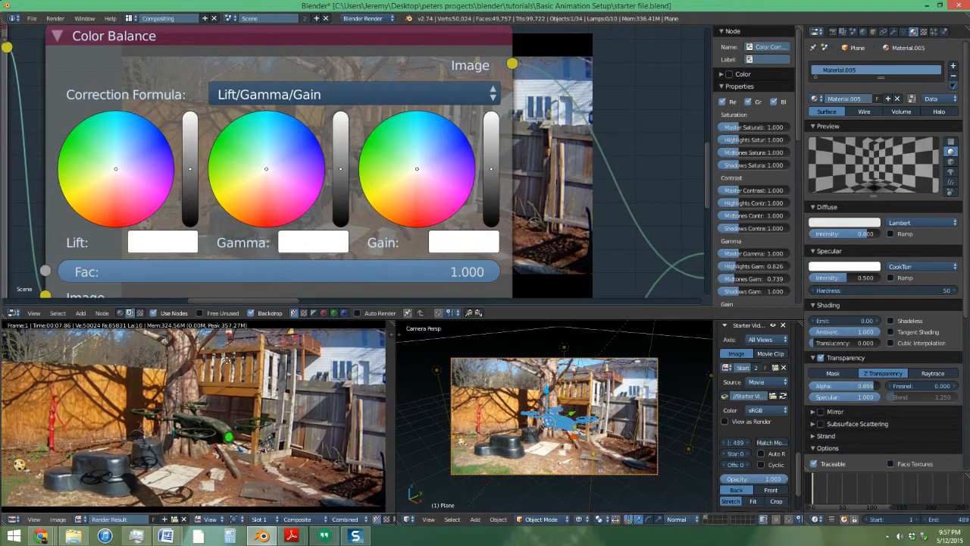
{"action": "scroll", "coordinate": [207, 359], "scroll_direction": "down", "scroll_amount": 2}
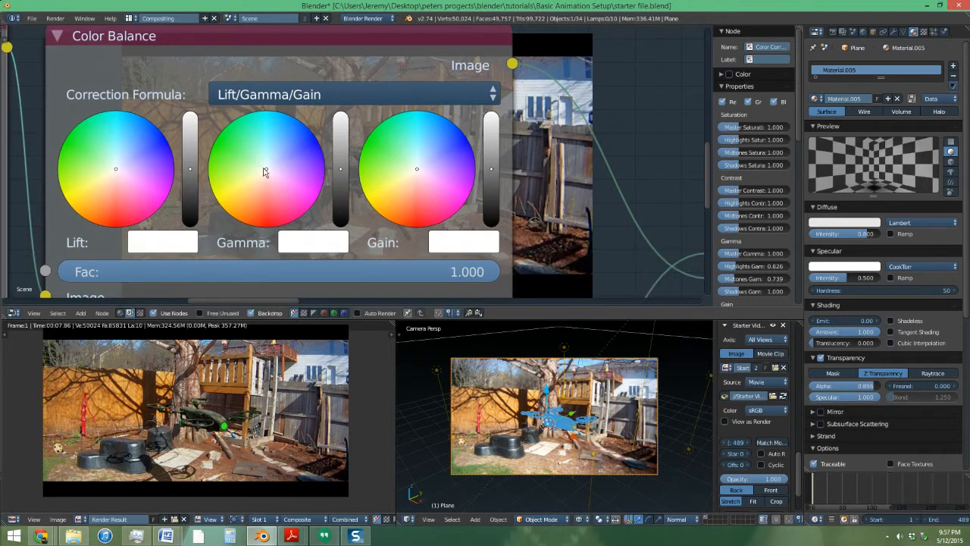
{"action": "left_click_drag", "start_coordinate": [266, 168], "coordinate": [247, 162]}
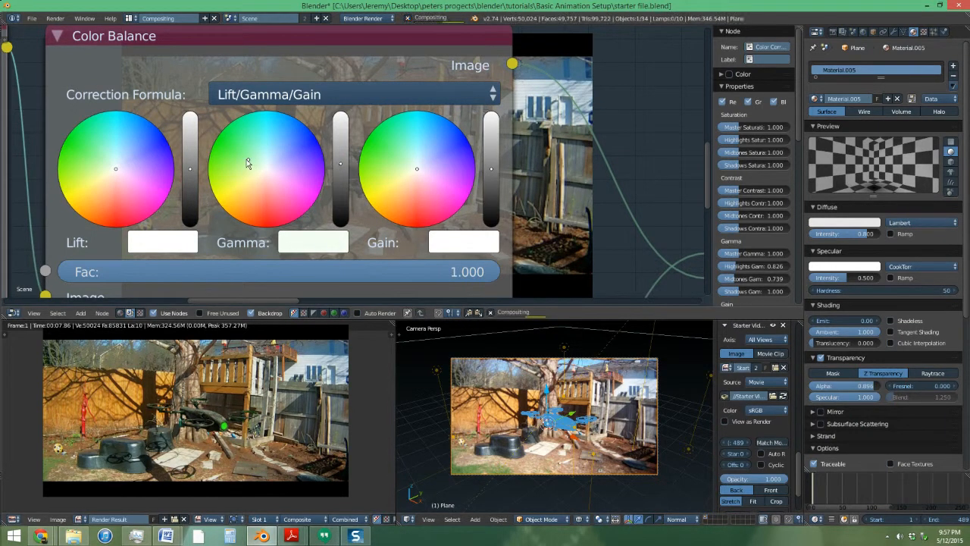
{"action": "left_click_drag", "start_coordinate": [414, 167], "coordinate": [402, 161]}
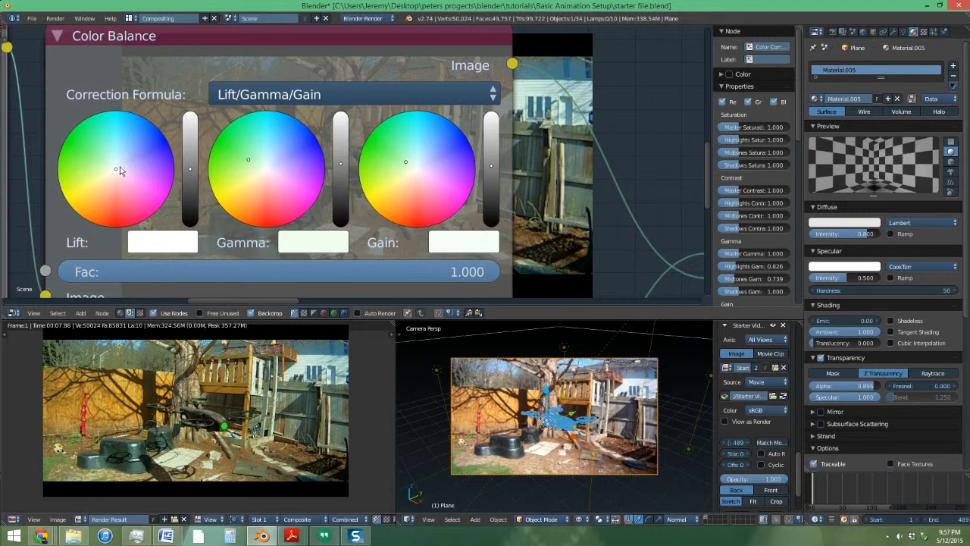
Step: Shift the Color Balance node's lift colour slightly toward blue-violet and compare the graded render with the camera view
{"action": "left_click_drag", "start_coordinate": [122, 171], "coordinate": [133, 165]}
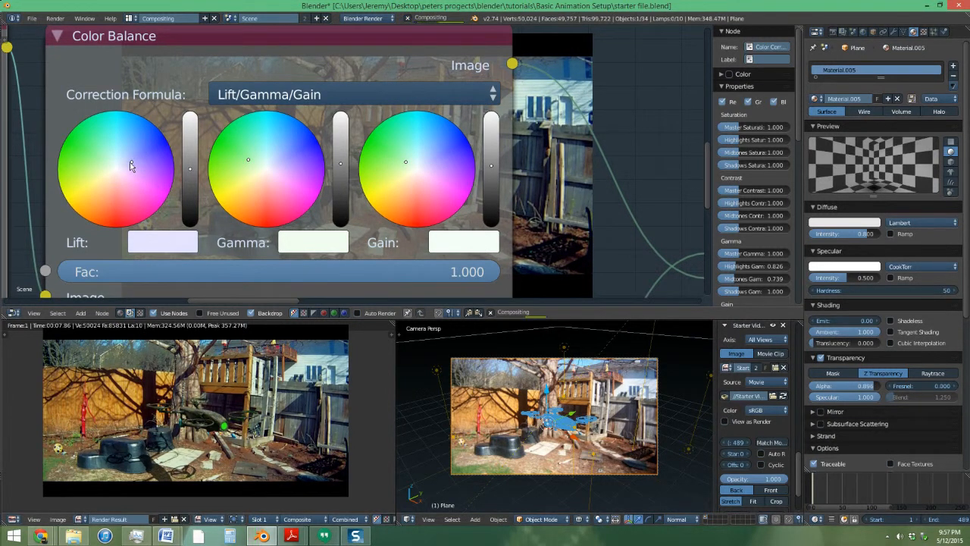
{"action": "left_click_drag", "start_coordinate": [129, 162], "coordinate": [127, 161]}
{"action": "scroll", "coordinate": [237, 397], "scroll_direction": "up", "scroll_amount": 1}
{"action": "scroll", "coordinate": [522, 409], "scroll_direction": "up", "scroll_amount": 3}
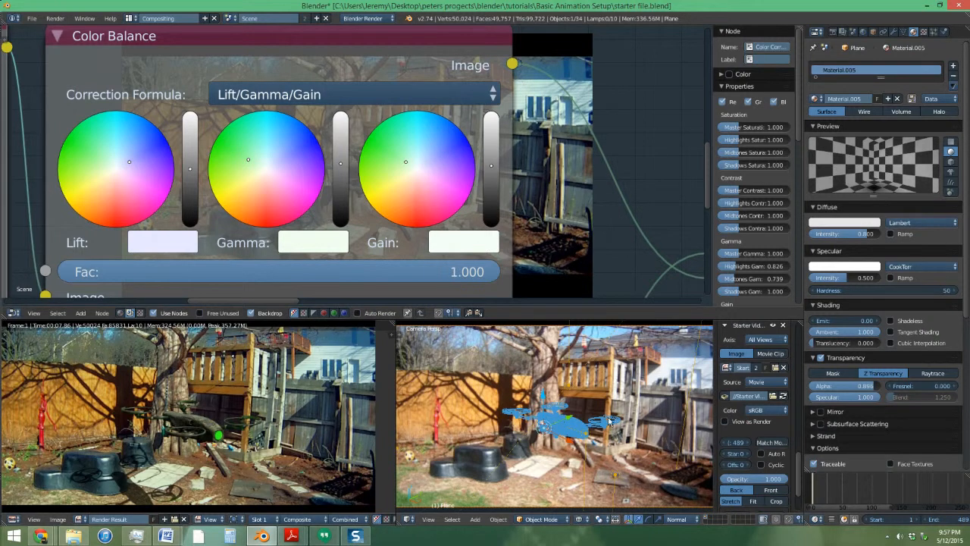
{"action": "scroll", "coordinate": [250, 421], "scroll_direction": "down", "scroll_amount": 1}
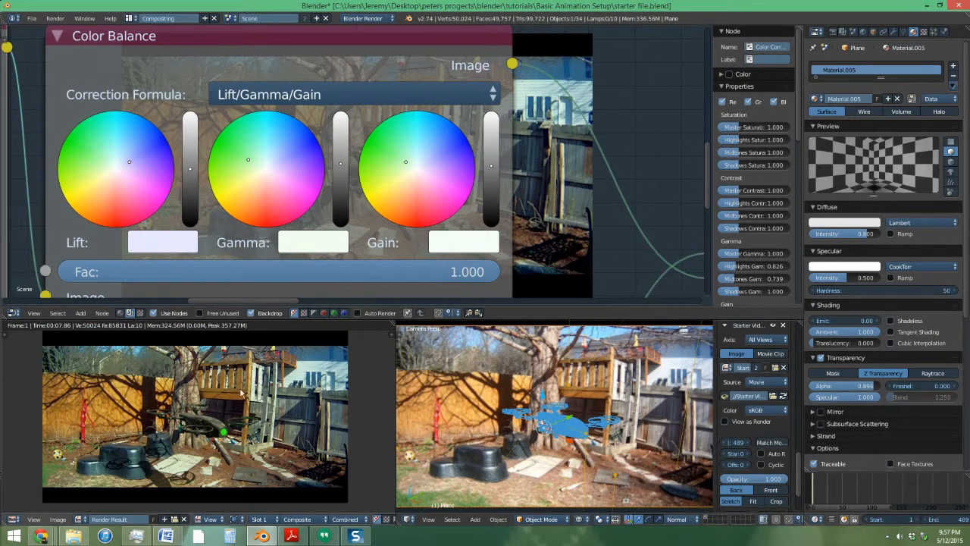
{"action": "scroll", "coordinate": [463, 413], "scroll_direction": "down", "scroll_amount": 1}
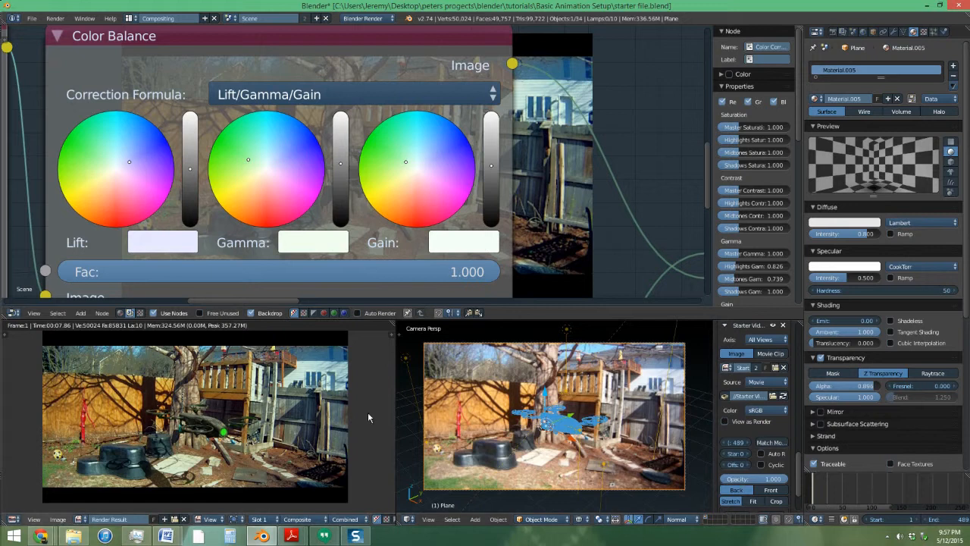
{"action": "scroll", "coordinate": [394, 151], "scroll_direction": "down", "scroll_amount": 4}
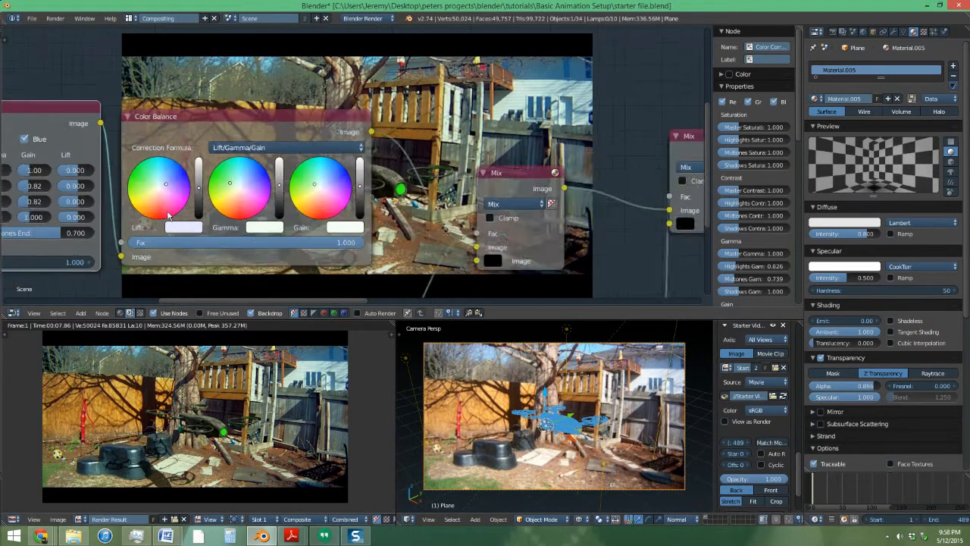
Step: Set the Color Correction node's master contrast to 1.03 and inspect the effect on the render
{"action": "scroll", "coordinate": [394, 151], "scroll_direction": "up", "scroll_amount": 4}
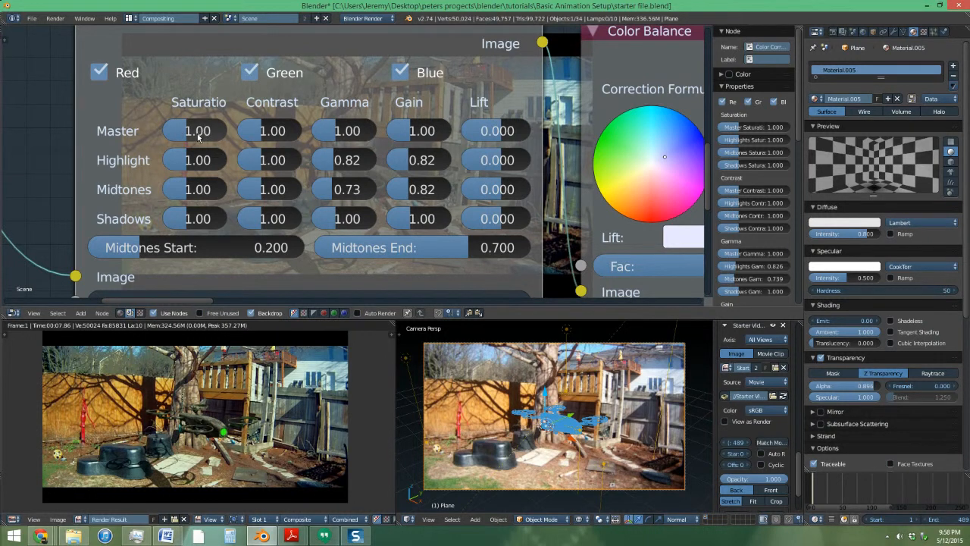
{"action": "left_click_drag", "start_coordinate": [197, 136], "coordinate": [179, 135]}
{"action": "left_click", "coordinate": [272, 132]}
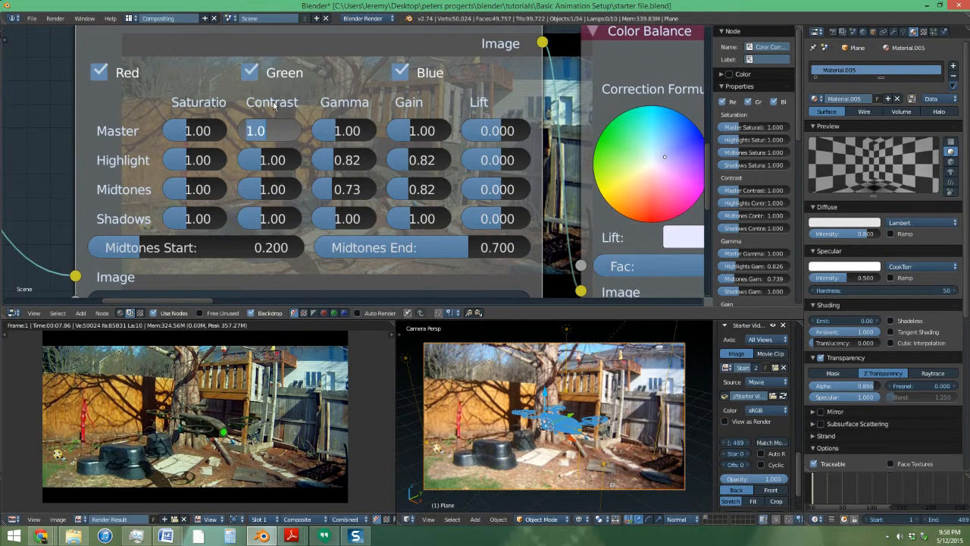
{"action": "left_click", "coordinate": [274, 106]}
{"action": "double_click", "coordinate": [274, 128]}
{"action": "key", "text": "Return"}
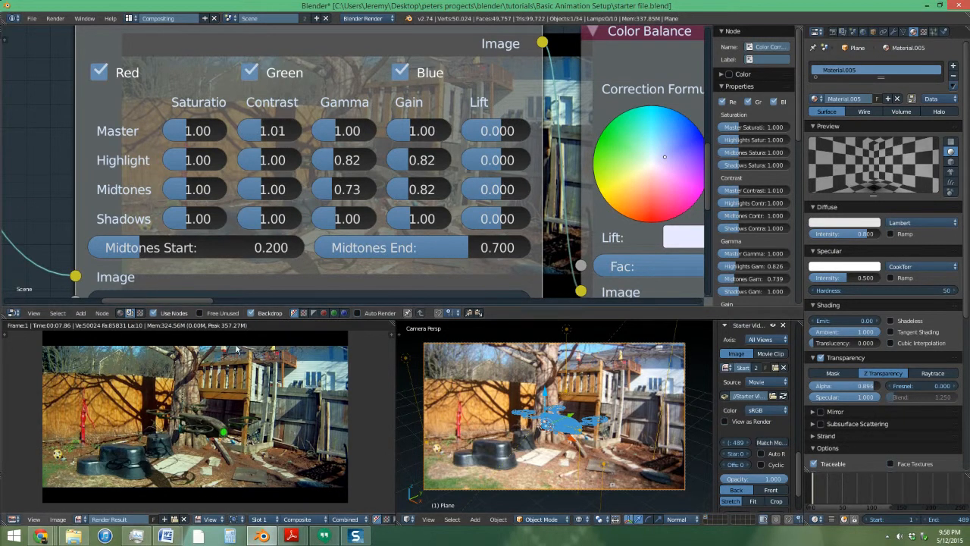
{"action": "double_click", "coordinate": [278, 129]}
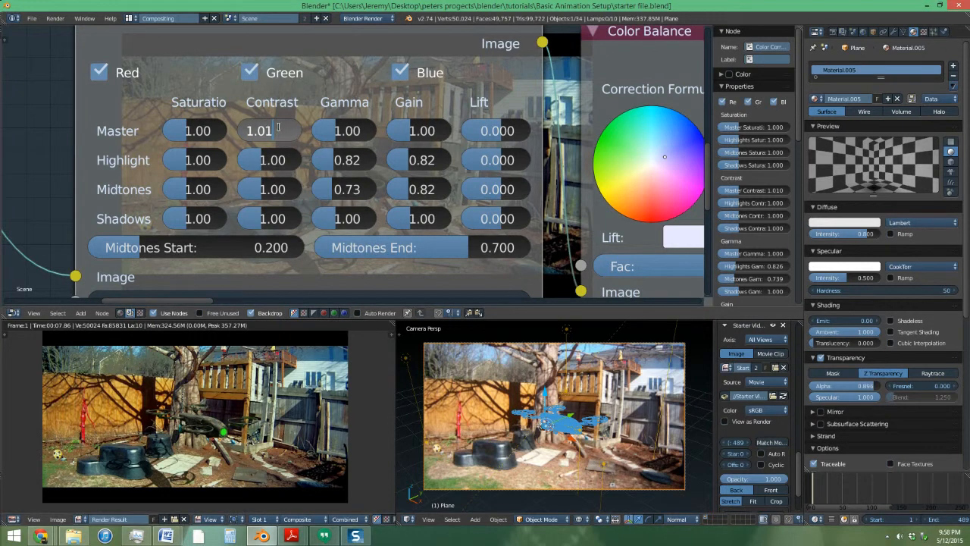
{"action": "key", "text": "Return"}
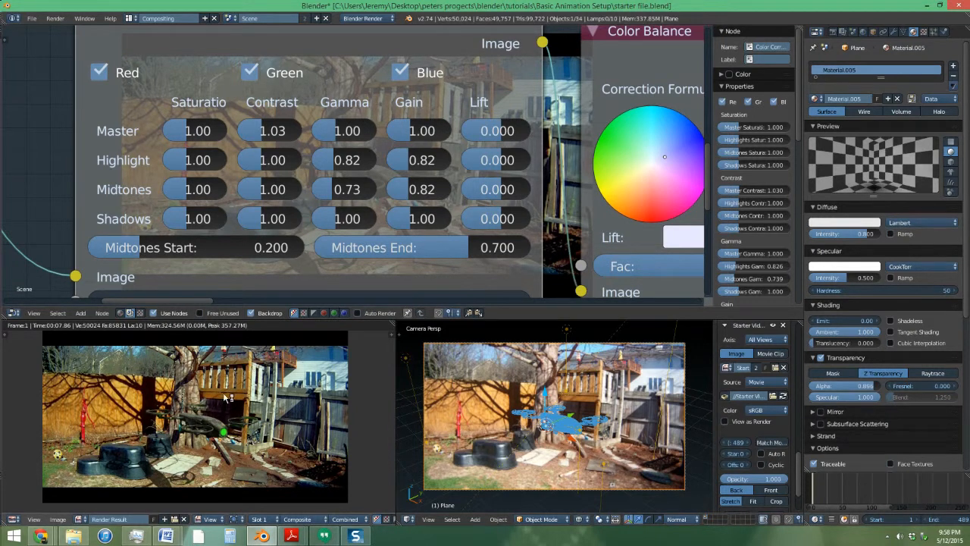
{"action": "scroll", "coordinate": [231, 426], "scroll_direction": "up", "scroll_amount": 2}
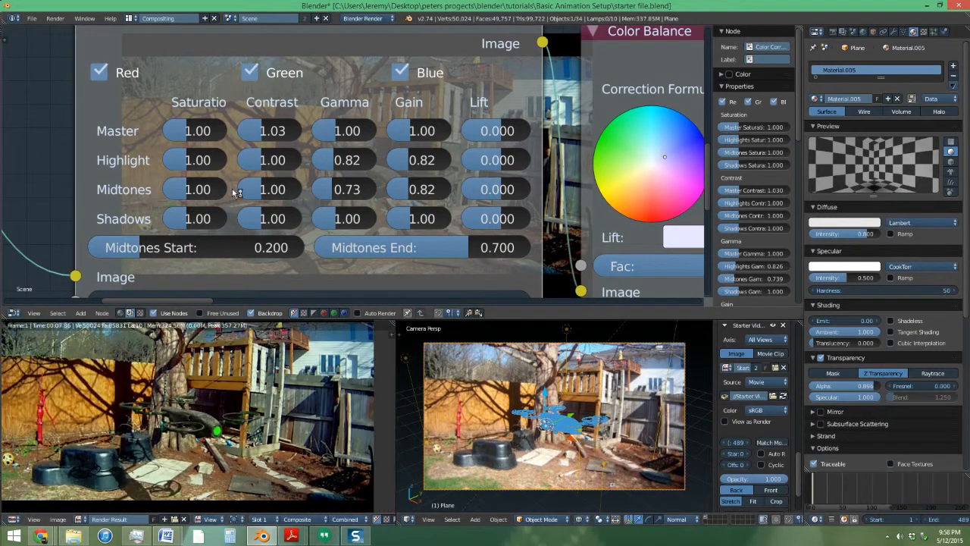
{"action": "scroll", "coordinate": [203, 415], "scroll_direction": "down", "scroll_amount": 3}
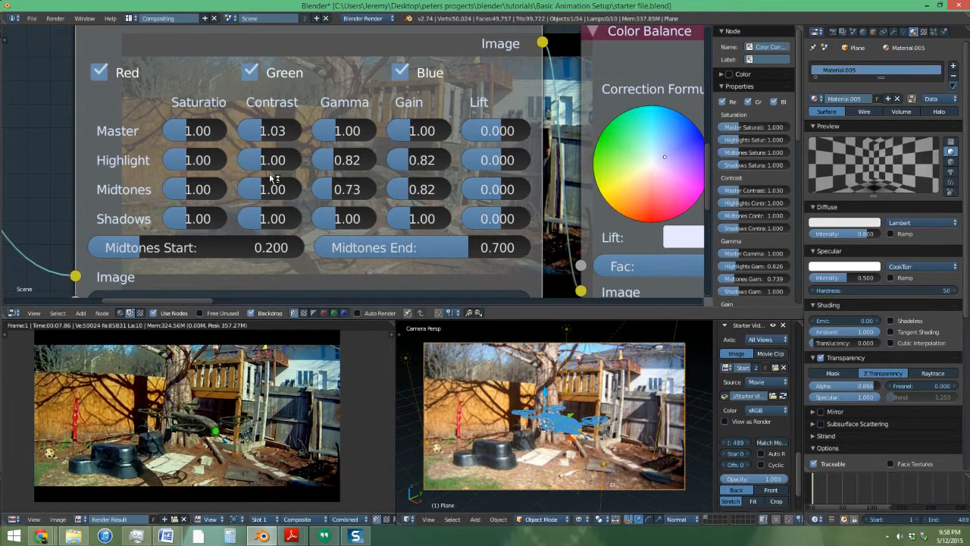
Step: Try a highlights contrast of 1.87 in the Color Correction node, then reset it to 1
{"action": "mouse_move", "coordinate": [272, 160]}
{"action": "left_mouse_down"}
{"action": "mouse_move", "coordinate": [284, 160]}
{"action": "mouse_move", "coordinate": [274, 163]}
{"action": "left_mouse_up"}
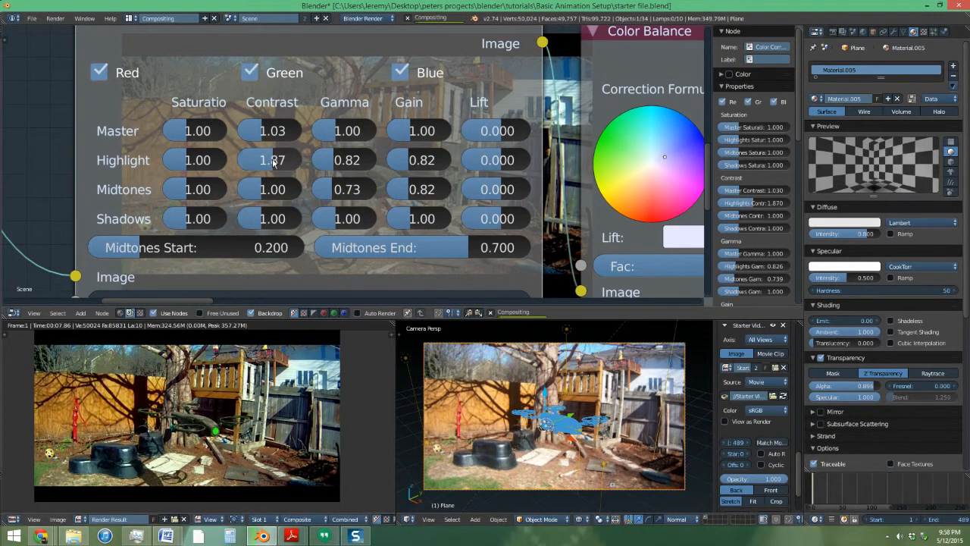
{"action": "left_click", "coordinate": [274, 163]}
{"action": "type", "text": "1"}
{"action": "key", "text": "Return"}
Step: Set the Color Correction node's midtones contrast to 1.02
{"action": "mouse_move", "coordinate": [272, 189]}
{"action": "left_mouse_down"}
{"action": "mouse_move", "coordinate": [285, 190]}
{"action": "mouse_move", "coordinate": [258, 192]}
{"action": "mouse_move", "coordinate": [267, 190]}
{"action": "left_mouse_up"}
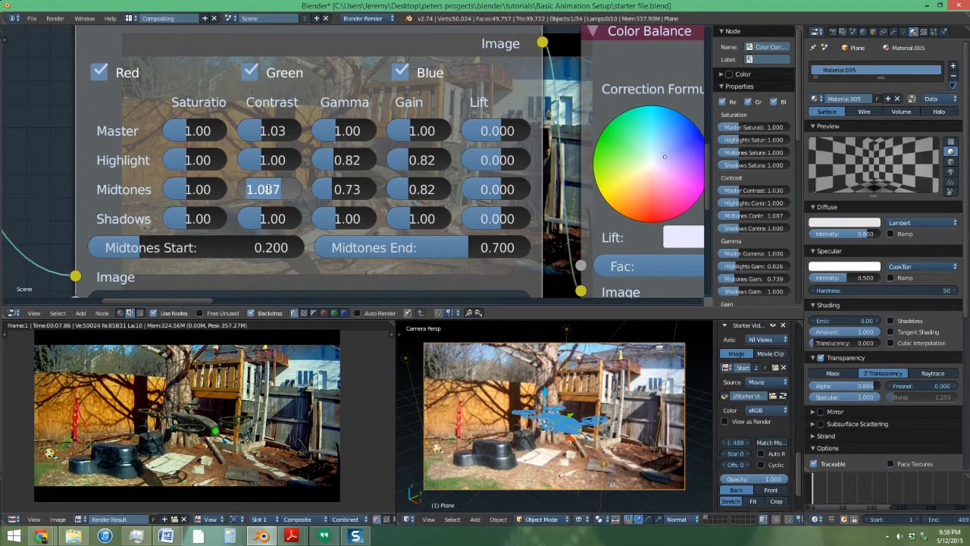
{"action": "type", "text": "1.02"}
{"action": "key", "text": "Return"}
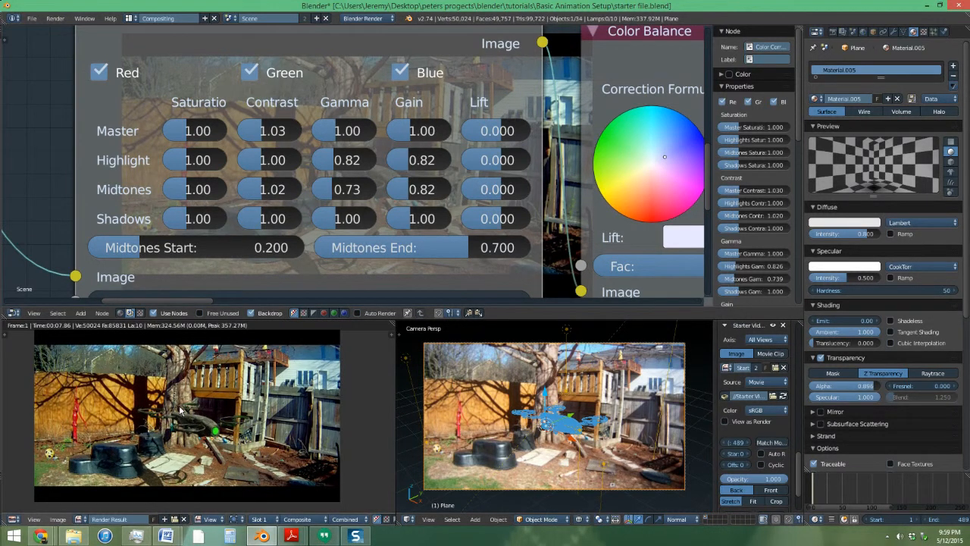
Step: Move the Image, Scale, Color Correction and Color Balance nodes together away from the Mix nodes to free space in the chain
{"action": "scroll", "coordinate": [125, 150], "scroll_direction": "down", "scroll_amount": 6}
{"action": "middle_click_drag", "start_coordinate": [124, 150], "coordinate": [16, 155]}
{"action": "middle_click_drag", "start_coordinate": [346, 156], "coordinate": [229, 180]}
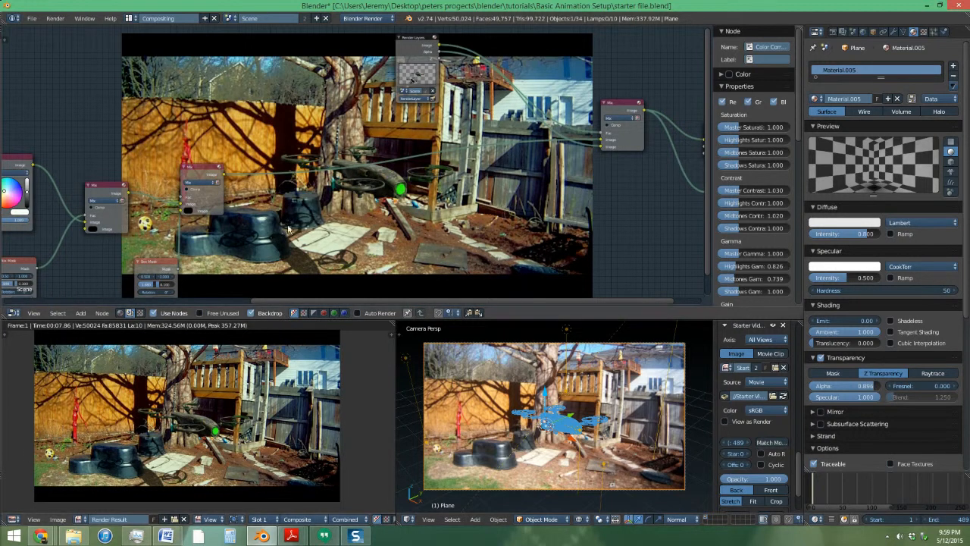
{"action": "scroll", "coordinate": [136, 168], "scroll_direction": "down", "scroll_amount": 5}
{"action": "middle_click_drag", "start_coordinate": [80, 178], "coordinate": [374, 186]}
{"action": "scroll", "coordinate": [374, 185], "scroll_direction": "up", "scroll_amount": 3}
{"action": "left_click", "coordinate": [89, 161]}
{"action": "left_click", "coordinate": [30, 174]}
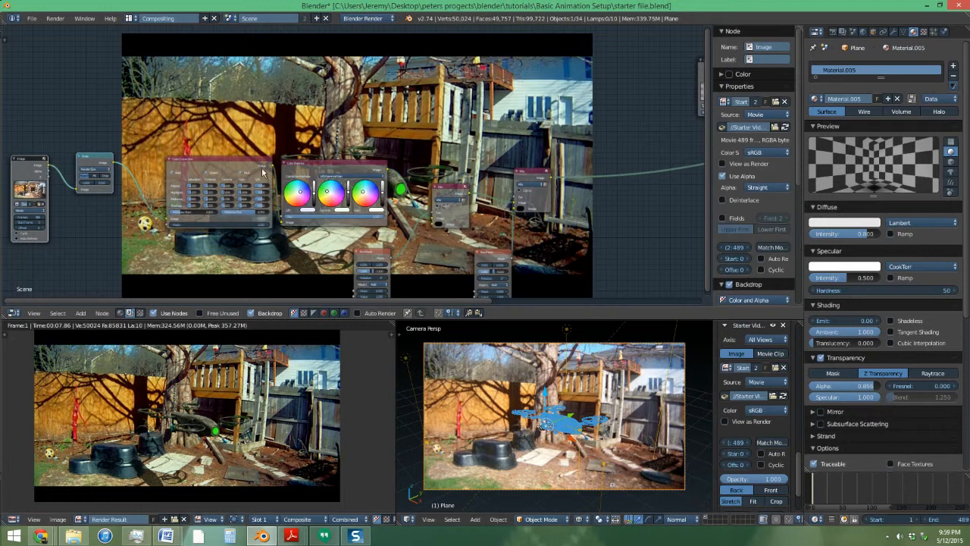
{"action": "left_click", "coordinate": [334, 164], "text": "shift"}
{"action": "key", "text": "g"}
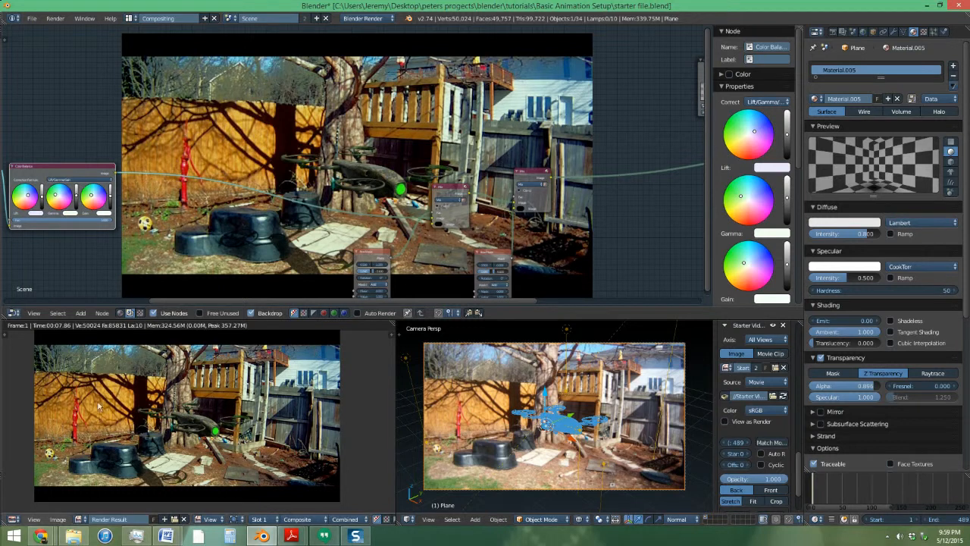
Step: Add a Lens Distortion node and place it in the free space between the Color Balance node and the first Mix node
{"action": "middle_click_drag", "start_coordinate": [19, 292], "coordinate": [89, 292]}
{"action": "left_click", "coordinate": [80, 312]}
{"action": "left_click", "coordinate": [87, 301]}
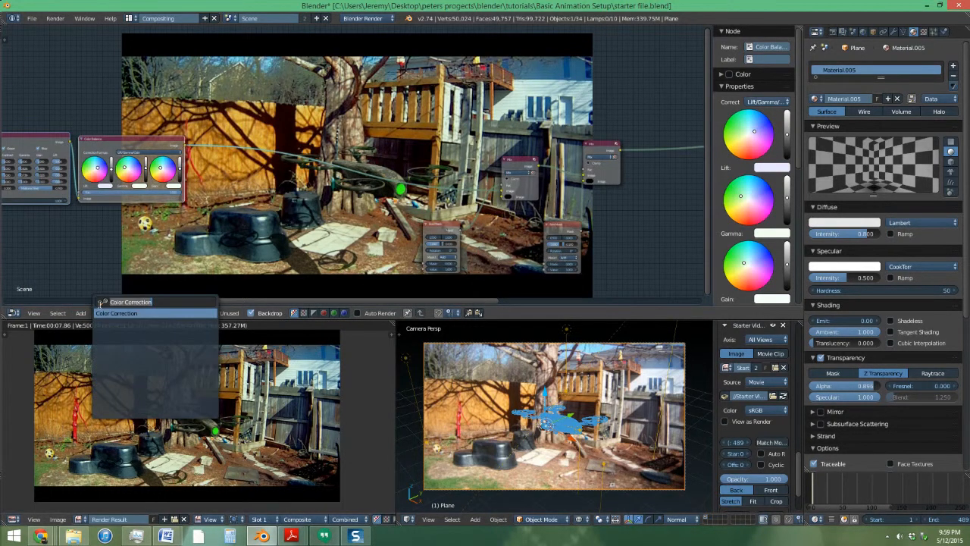
{"action": "type", "text": "i"}
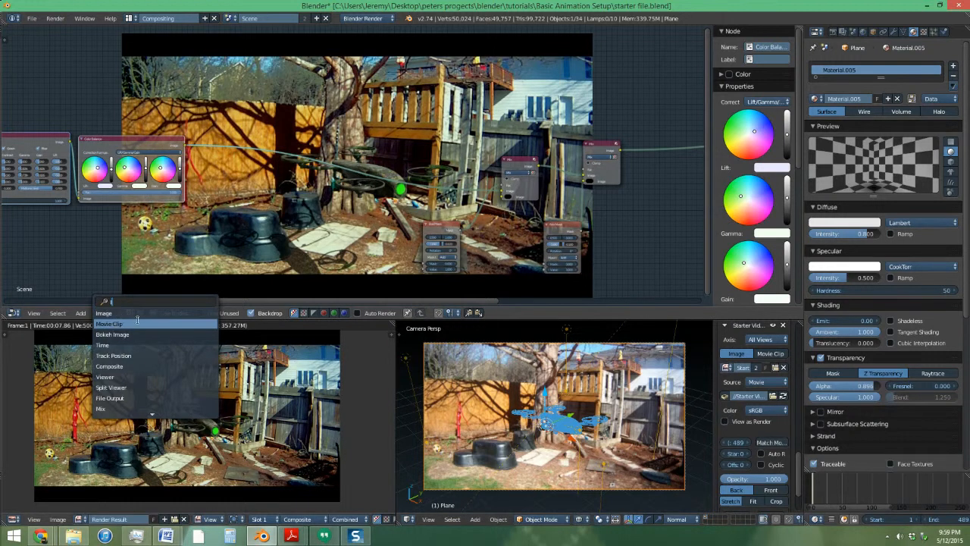
{"action": "type", "text": "en"}
{"action": "key", "text": "BackSpace"}
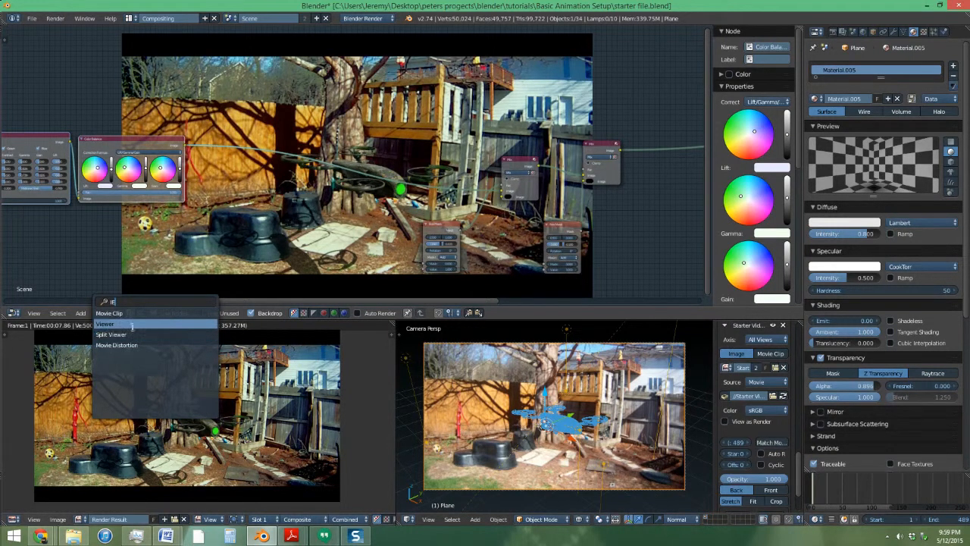
{"action": "key", "text": "BackSpace"}
{"action": "key", "text": "BackSpace"}
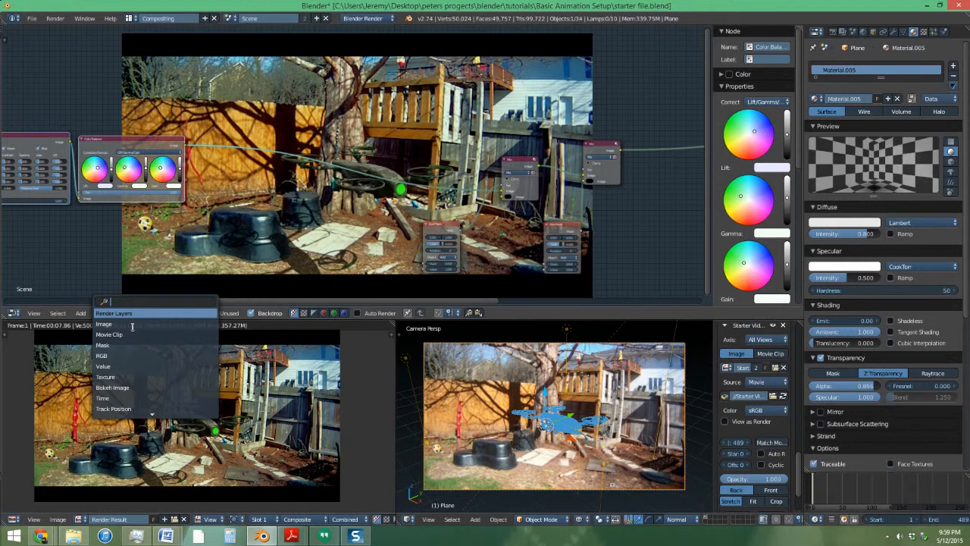
{"action": "type", "text": "len"}
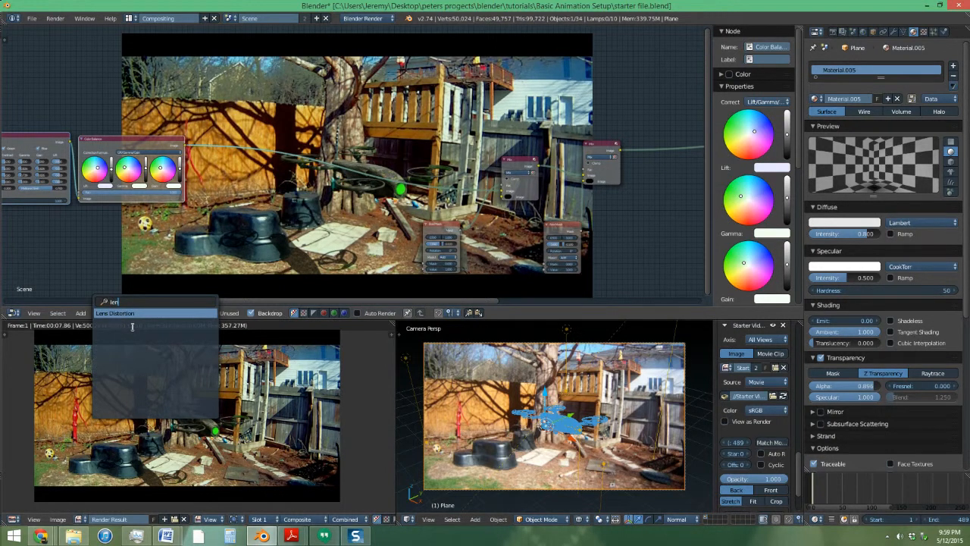
{"action": "key", "text": "Return"}
{"action": "left_click", "coordinate": [261, 207]}
{"action": "scroll", "coordinate": [246, 203], "scroll_direction": "up", "scroll_amount": 4}
{"action": "middle_click_drag", "start_coordinate": [245, 203], "coordinate": [167, 190]}
{"action": "key", "text": "g"}
{"action": "left_click", "coordinate": [372, 198]}
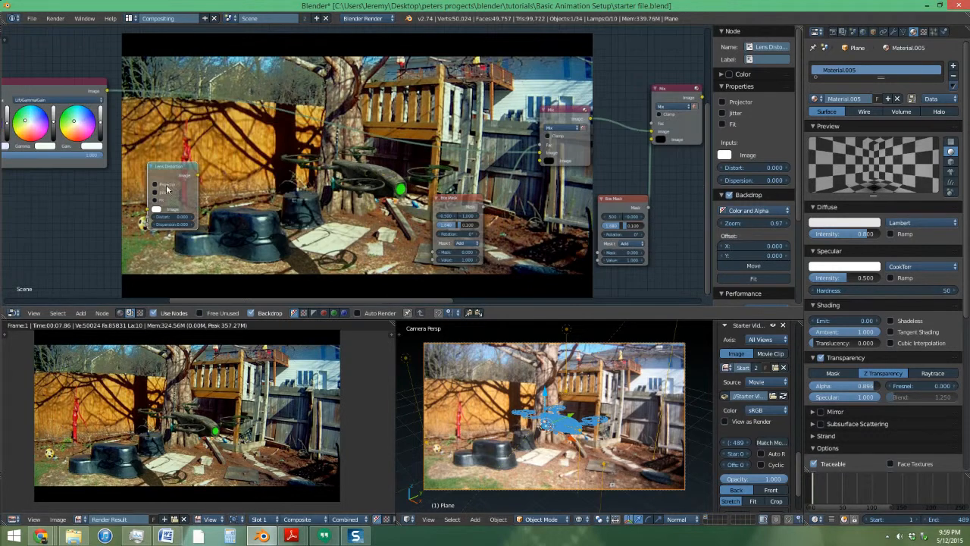
Step: Add a Math node and place it just after the Lens Distortion node
{"action": "left_click", "coordinate": [88, 314]}
{"action": "left_click", "coordinate": [86, 299]}
{"action": "type", "text": "mat"}
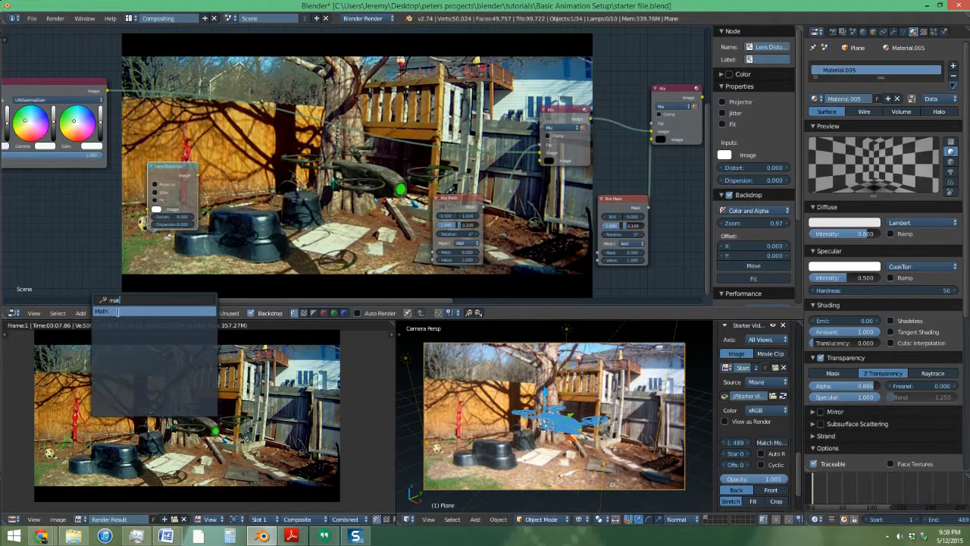
{"action": "left_click", "coordinate": [119, 317]}
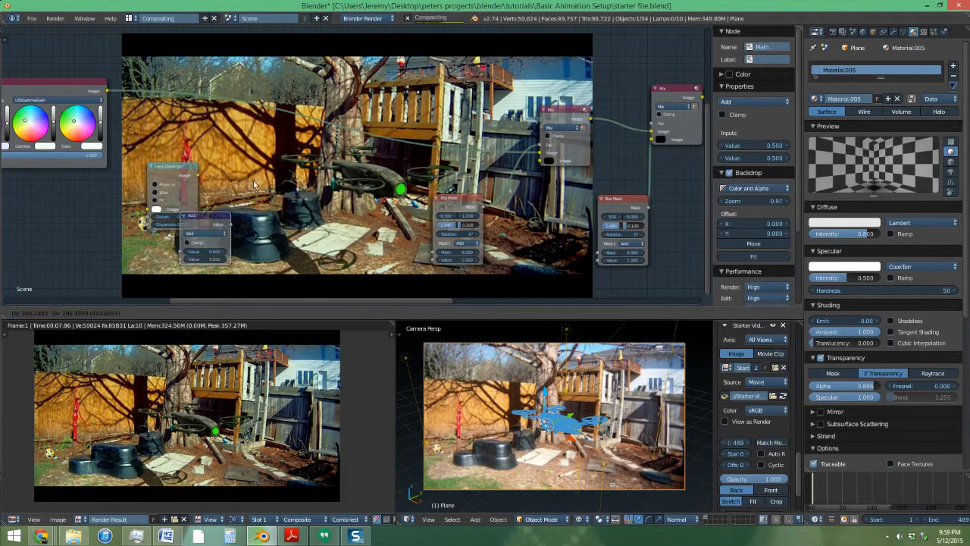
{"action": "left_click", "coordinate": [300, 138]}
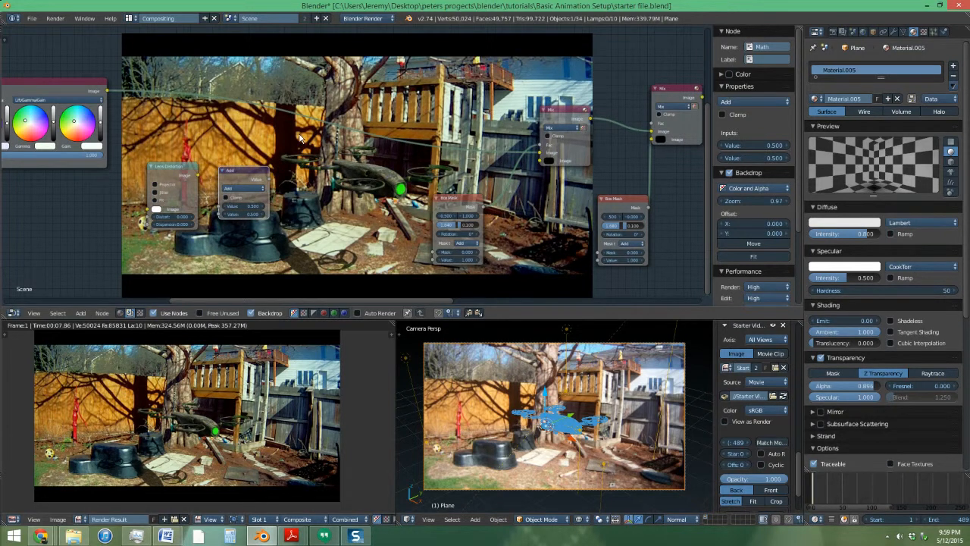
Step: Add a Blur node after the Math node and set the Math node's operation to Greater Than
{"action": "left_click", "coordinate": [81, 314]}
{"action": "left_click", "coordinate": [78, 301]}
{"action": "type", "text": "blur"}
{"action": "key", "text": "Return"}
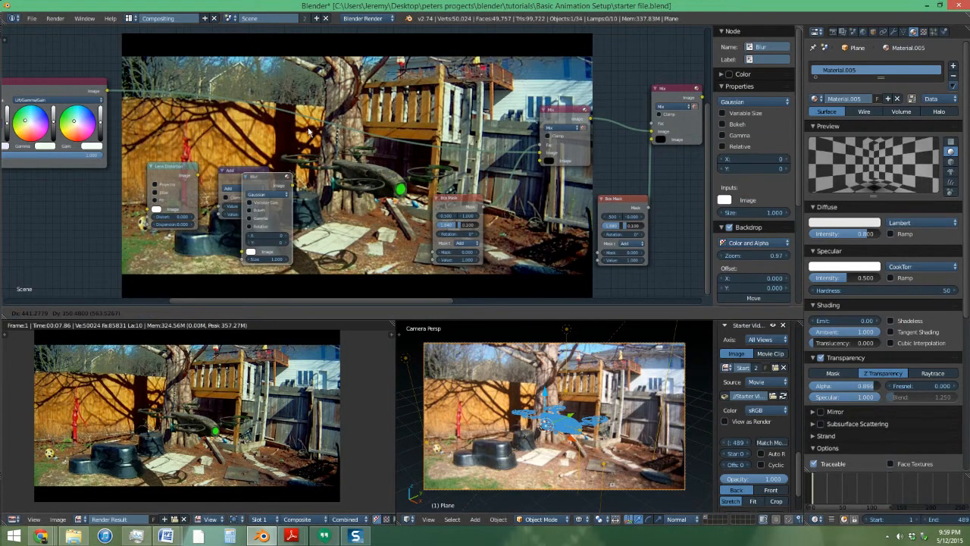
{"action": "left_click", "coordinate": [387, 106]}
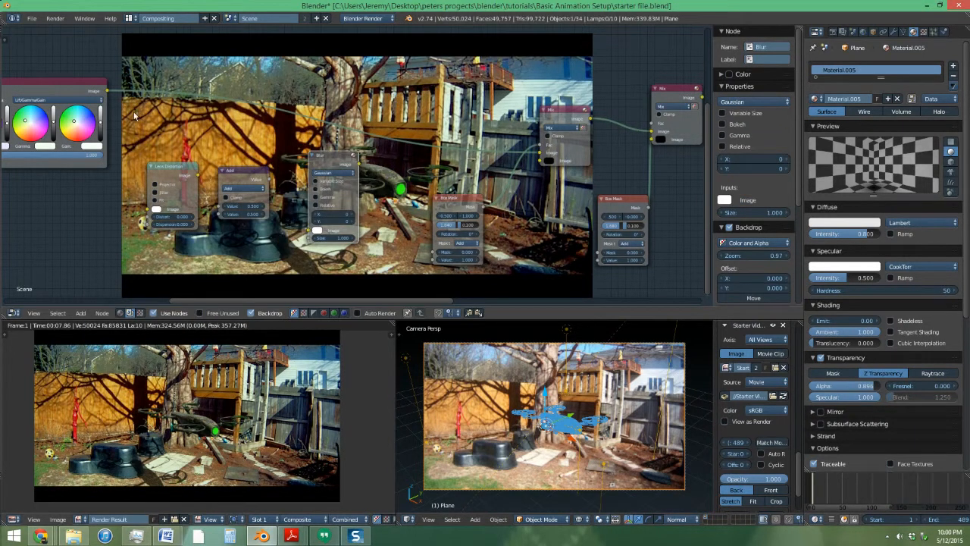
{"action": "left_click", "coordinate": [231, 188]}
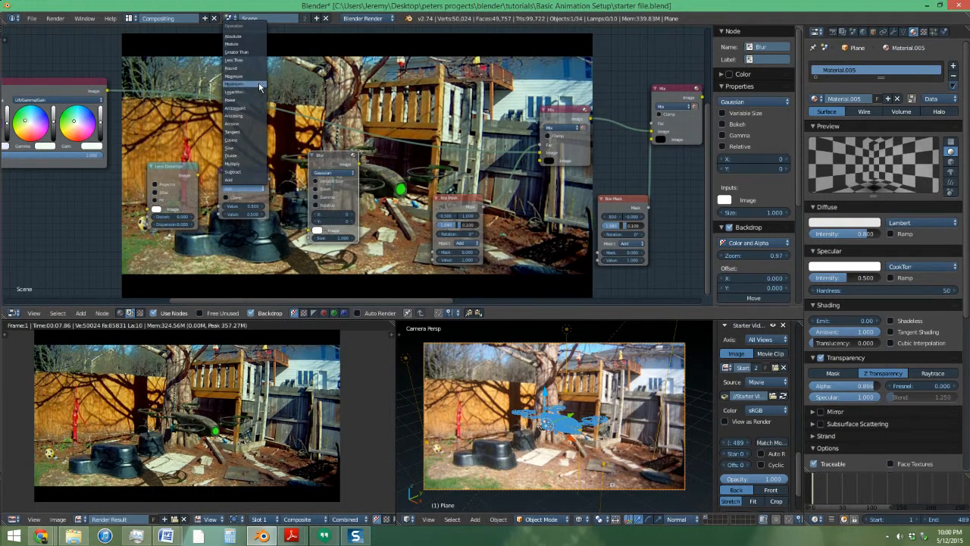
{"action": "left_click", "coordinate": [257, 52]}
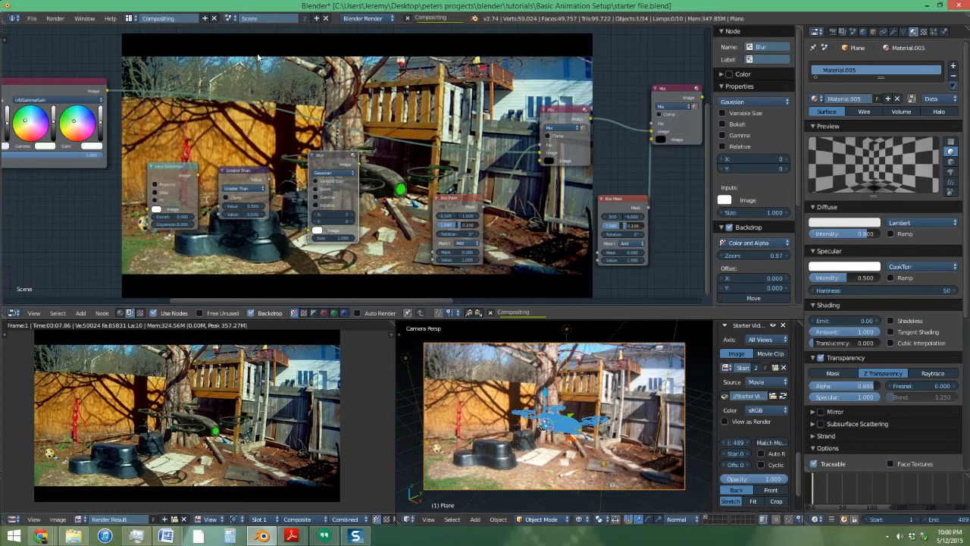
Step: Connect the Color Balance node's image output to the Lens Distortion node's image input
{"action": "scroll", "coordinate": [193, 194], "scroll_direction": "up", "scroll_amount": 1}
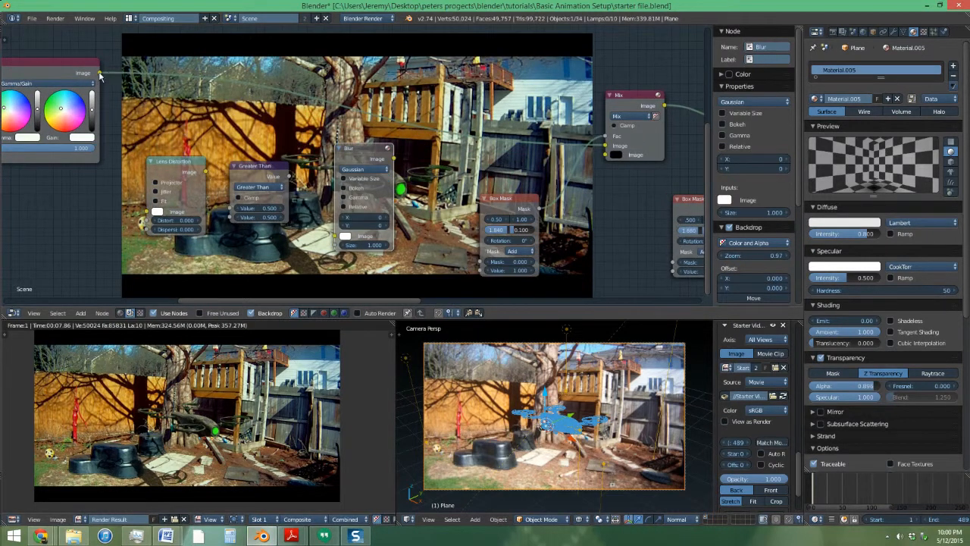
{"action": "middle_click_drag", "start_coordinate": [101, 76], "coordinate": [534, 127]}
{"action": "middle_click_drag", "start_coordinate": [406, 121], "coordinate": [95, 112]}
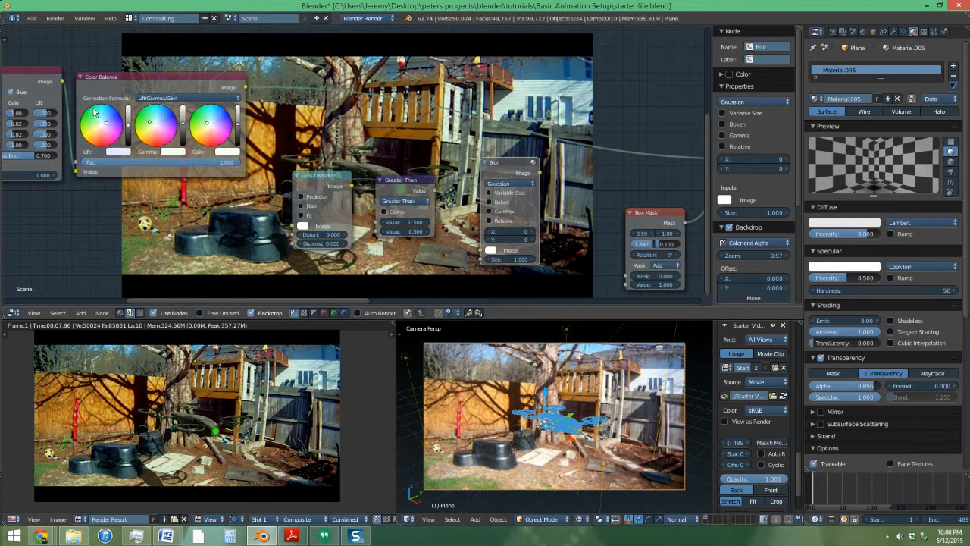
{"action": "scroll", "coordinate": [562, 187], "scroll_direction": "down", "scroll_amount": 1}
{"action": "middle_click_drag", "start_coordinate": [561, 187], "coordinate": [244, 163]}
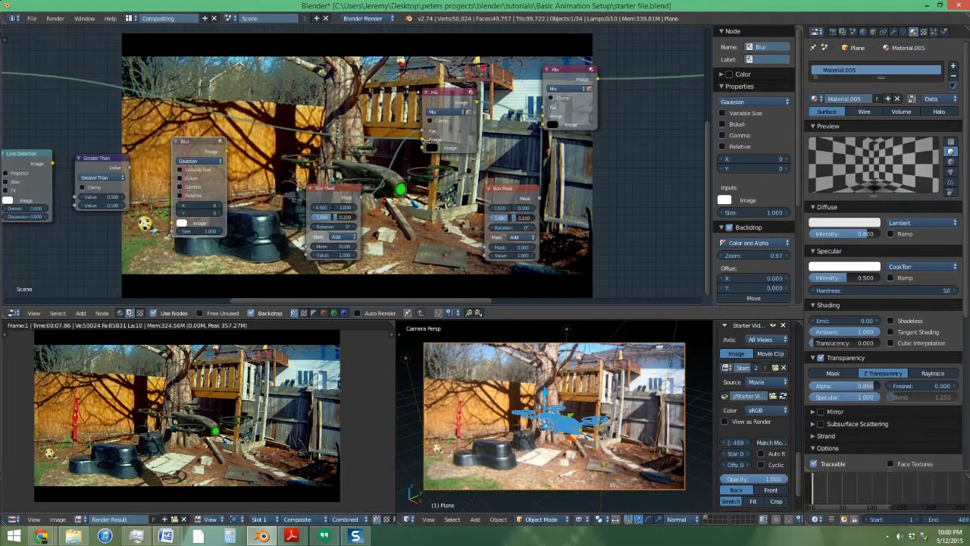
{"action": "middle_click_drag", "start_coordinate": [467, 156], "coordinate": [488, 166]}
{"action": "middle_click_drag", "start_coordinate": [282, 161], "coordinate": [552, 138]}
{"action": "scroll", "coordinate": [246, 45], "scroll_direction": "up", "scroll_amount": 1}
{"action": "middle_click_drag", "start_coordinate": [246, 43], "coordinate": [196, 60]}
{"action": "left_click_drag", "start_coordinate": [195, 74], "coordinate": [241, 213]}
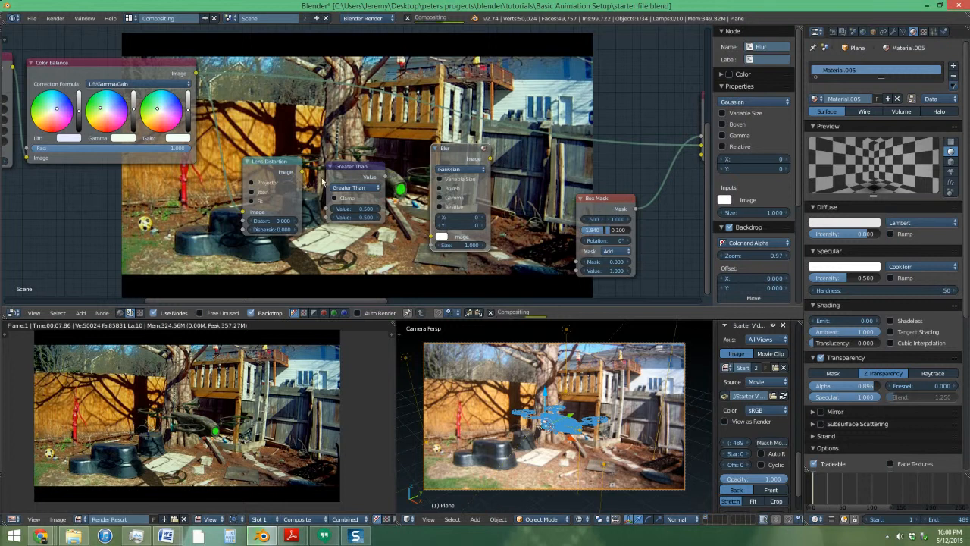
Step: Link the Lens Distortion node through the Greater Than node into the Blur node's image input, and set the threshold value to 0
{"action": "left_click_drag", "start_coordinate": [301, 172], "coordinate": [331, 209]}
{"action": "left_click_drag", "start_coordinate": [414, 221], "coordinate": [430, 237]}
{"action": "left_click_drag", "start_coordinate": [367, 217], "coordinate": [358, 217]}
{"action": "left_click", "coordinate": [356, 216]}
{"action": "type", "text": "0"}
{"action": "key", "text": "Return"}
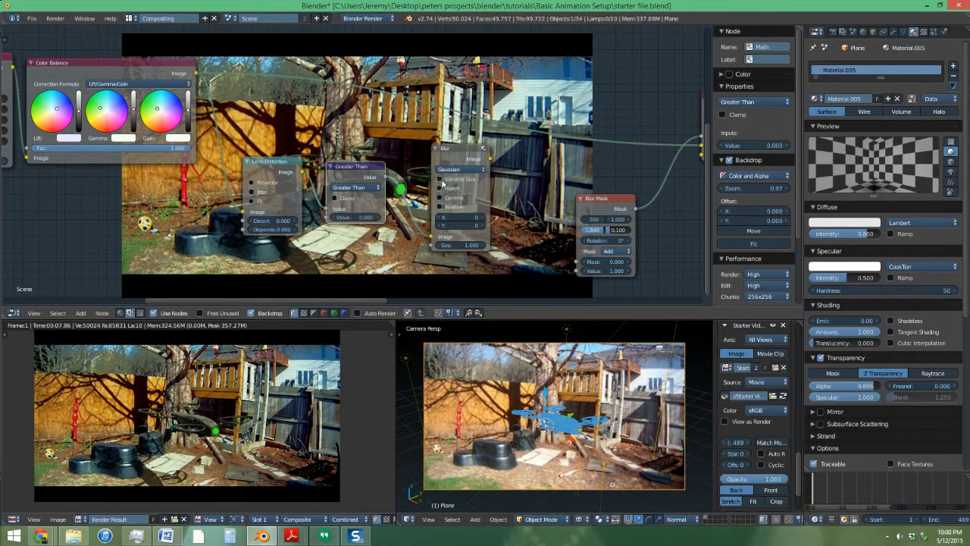
Step: Duplicate the first letterbox Mix node and insert the copy on the link between the Color Balance node and the original
{"action": "scroll", "coordinate": [370, 192], "scroll_direction": "down", "scroll_amount": 2}
{"action": "middle_click_drag", "start_coordinate": [369, 192], "coordinate": [295, 195]}
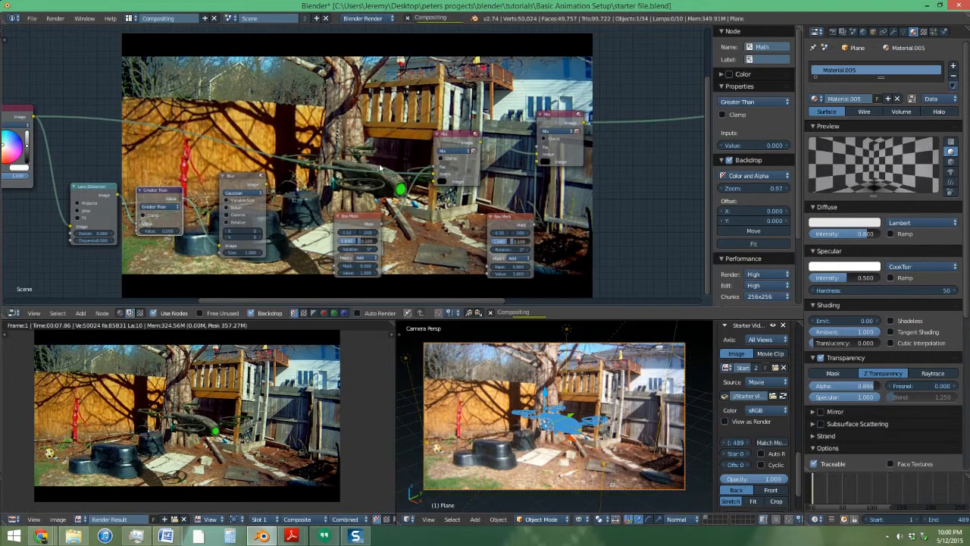
{"action": "left_click", "coordinate": [453, 146]}
{"action": "key", "text": "shift+d"}
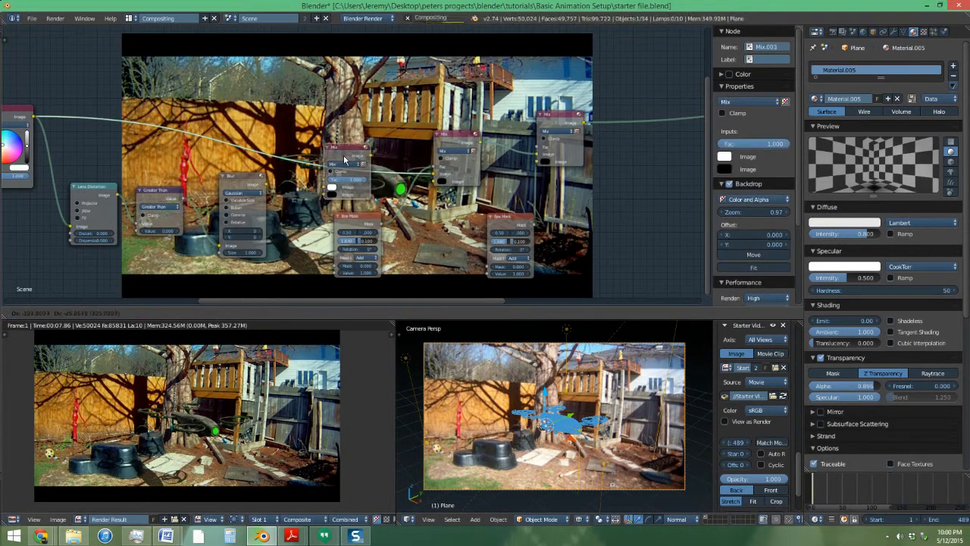
{"action": "left_click", "coordinate": [345, 155]}
Step: Set the duplicated Mix node's blend type to Multiply and connect the Blur node's image output to its second image input
{"action": "scroll", "coordinate": [350, 176], "scroll_direction": "up", "scroll_amount": 2}
{"action": "left_click", "coordinate": [353, 156]}
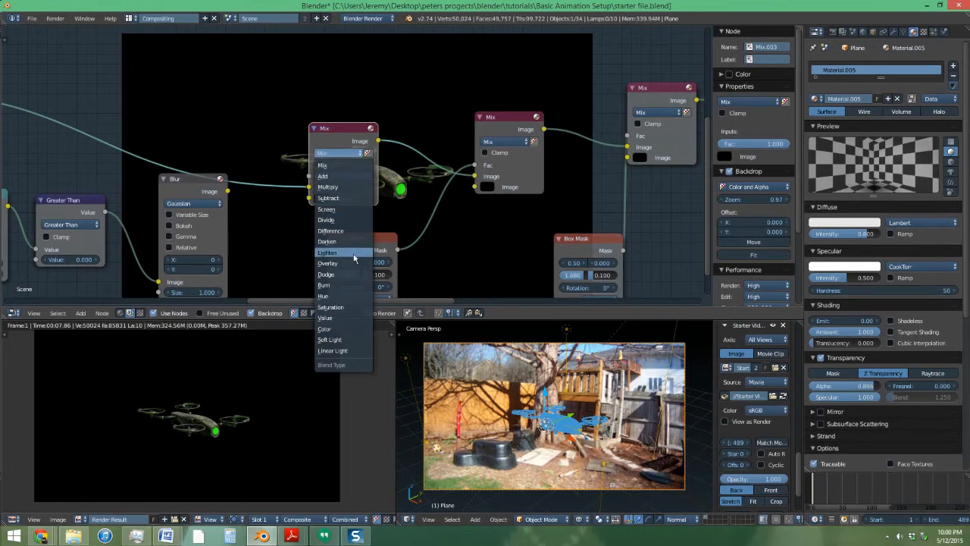
{"action": "left_click", "coordinate": [347, 188]}
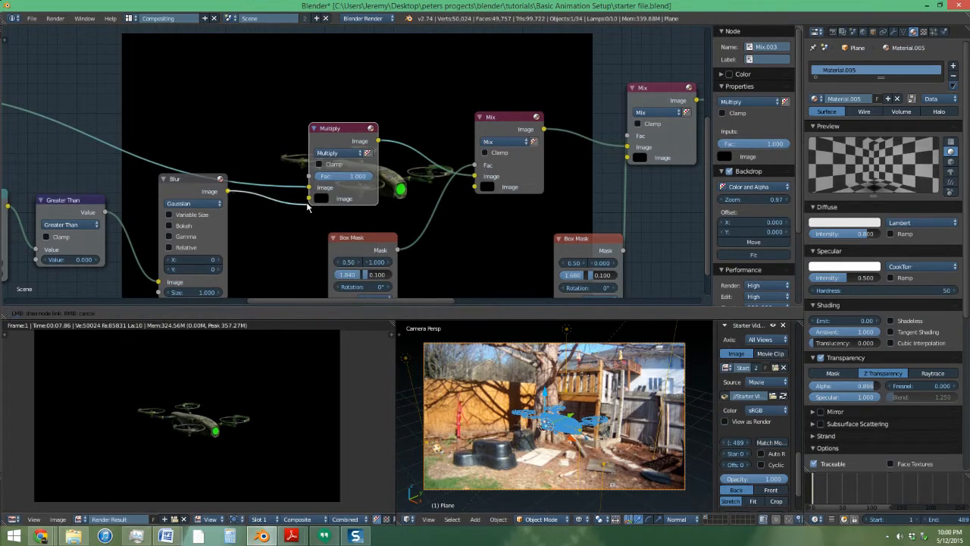
{"action": "middle_click_drag", "start_coordinate": [84, 186], "coordinate": [410, 144]}
{"action": "scroll", "coordinate": [254, 229], "scroll_direction": "up", "scroll_amount": 10}
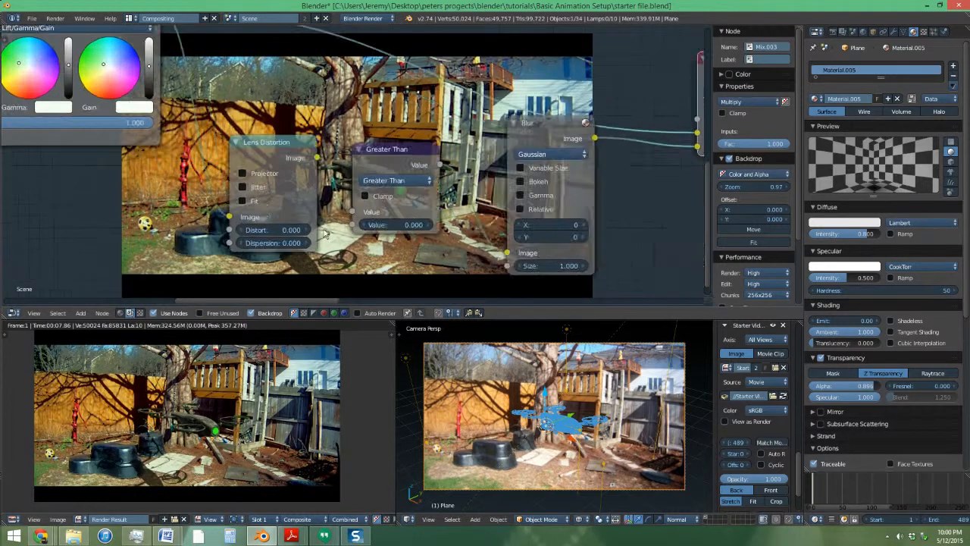
{"action": "scroll", "coordinate": [287, 212], "scroll_direction": "down", "scroll_amount": 10}
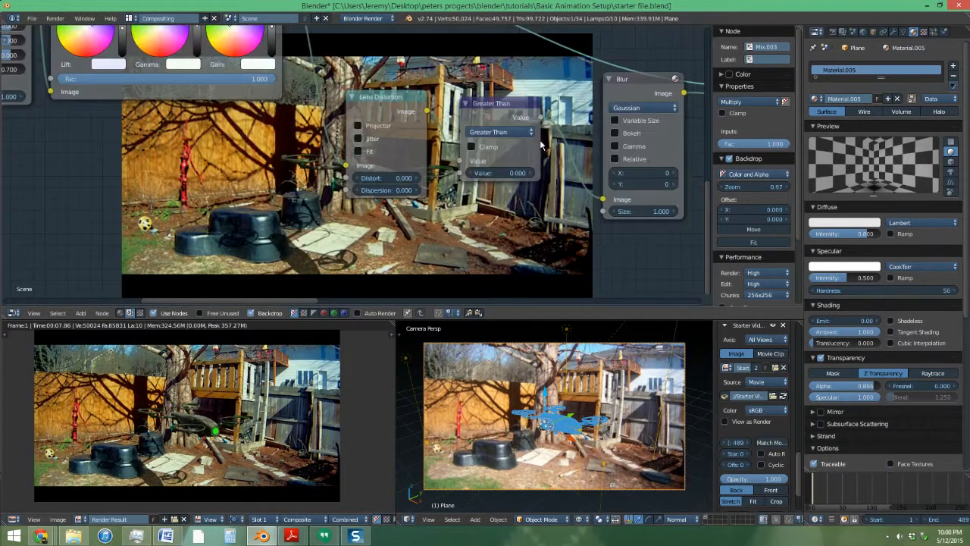
Step: Move the Viewer node from the final Mix node to beneath the first Box Mask, and feed it the Blur node's image output
{"action": "middle_click_drag", "start_coordinate": [693, 135], "coordinate": [326, 156]}
{"action": "scroll", "coordinate": [338, 156], "scroll_direction": "up", "scroll_amount": 4}
{"action": "left_click", "coordinate": [333, 163]}
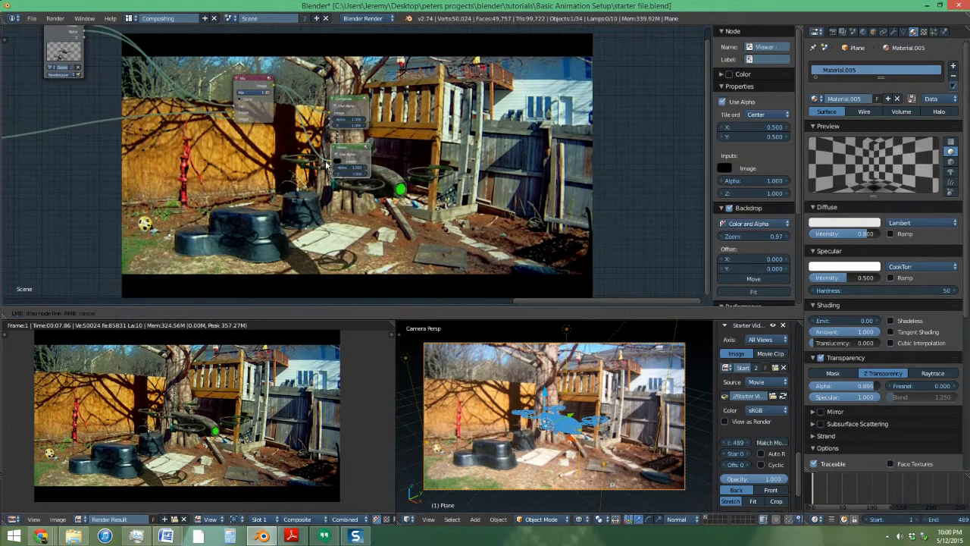
{"action": "middle_click_drag", "start_coordinate": [345, 160], "coordinate": [515, 136]}
{"action": "key", "text": "g"}
{"action": "left_click", "coordinate": [204, 199]}
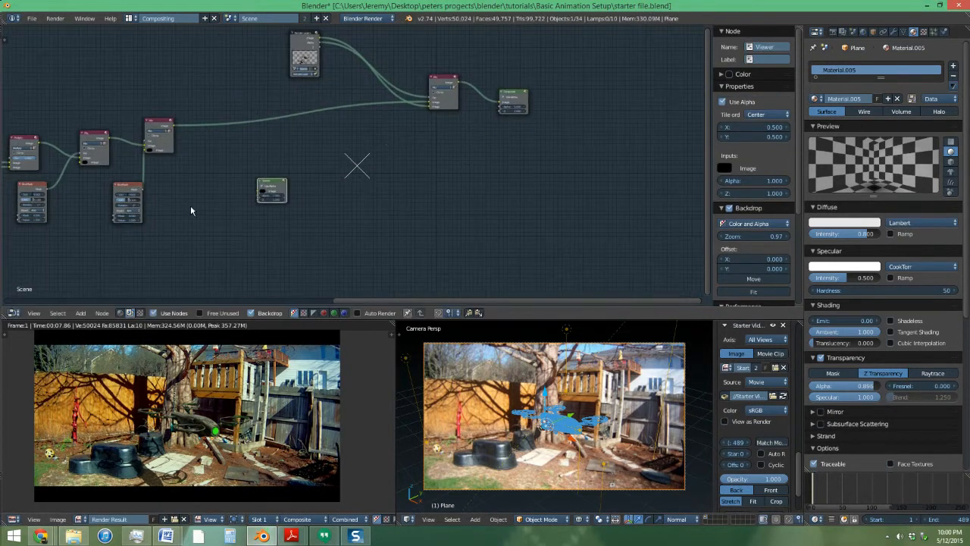
{"action": "middle_click_drag", "start_coordinate": [194, 203], "coordinate": [476, 165]}
{"action": "key", "text": "g"}
{"action": "left_click", "coordinate": [229, 217]}
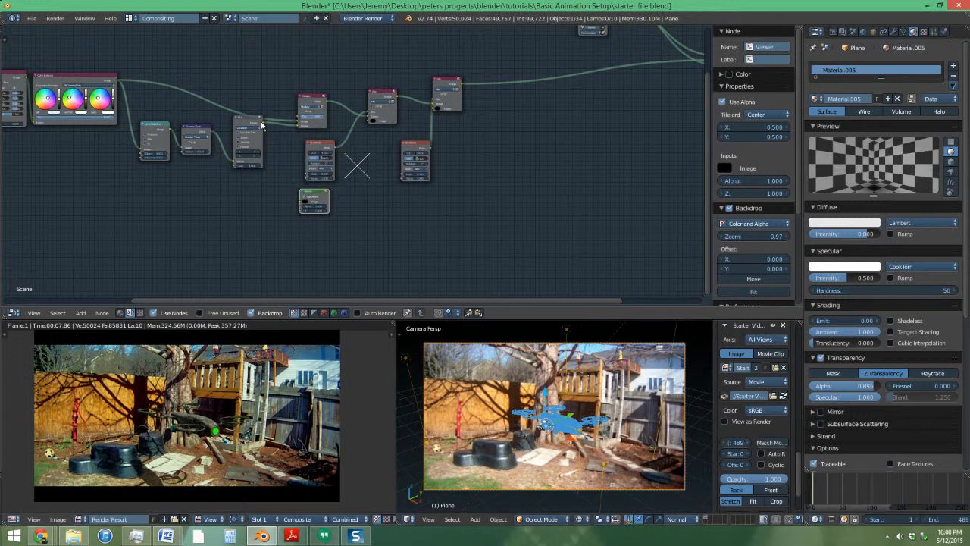
{"action": "left_click_drag", "start_coordinate": [263, 125], "coordinate": [302, 203]}
{"action": "scroll", "coordinate": [343, 186], "scroll_direction": "up", "scroll_amount": 3}
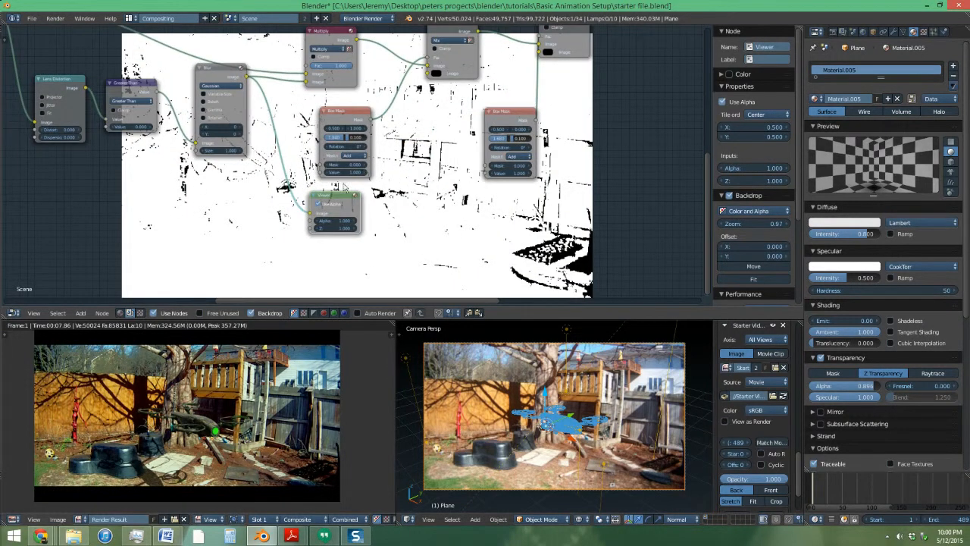
Step: Set the Lens Distortion node's Distort value to 1
{"action": "middle_click_drag", "start_coordinate": [510, 247], "coordinate": [304, 226]}
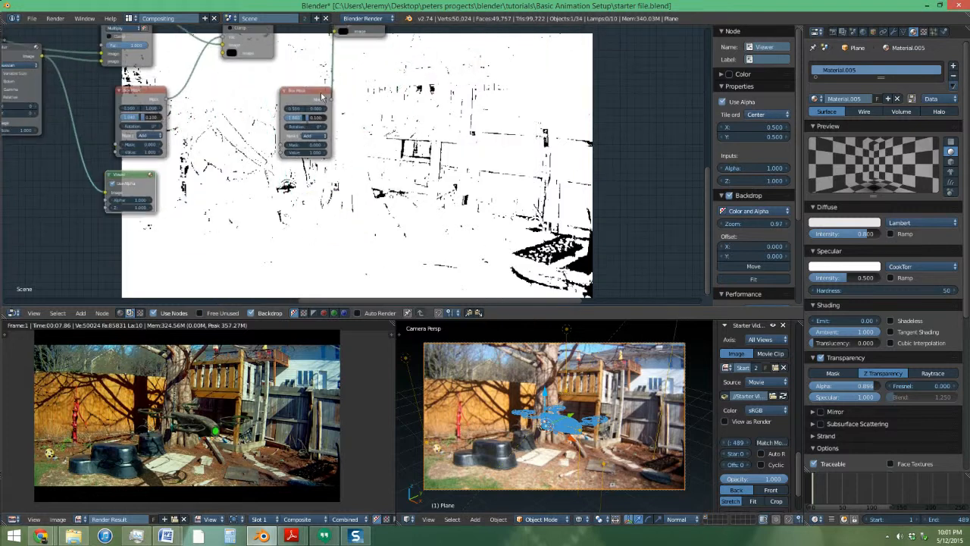
{"action": "scroll", "coordinate": [352, 181], "scroll_direction": "down", "scroll_amount": 3}
{"action": "middle_click_drag", "start_coordinate": [288, 193], "coordinate": [593, 246]}
{"action": "scroll", "coordinate": [276, 184], "scroll_direction": "up", "scroll_amount": 10}
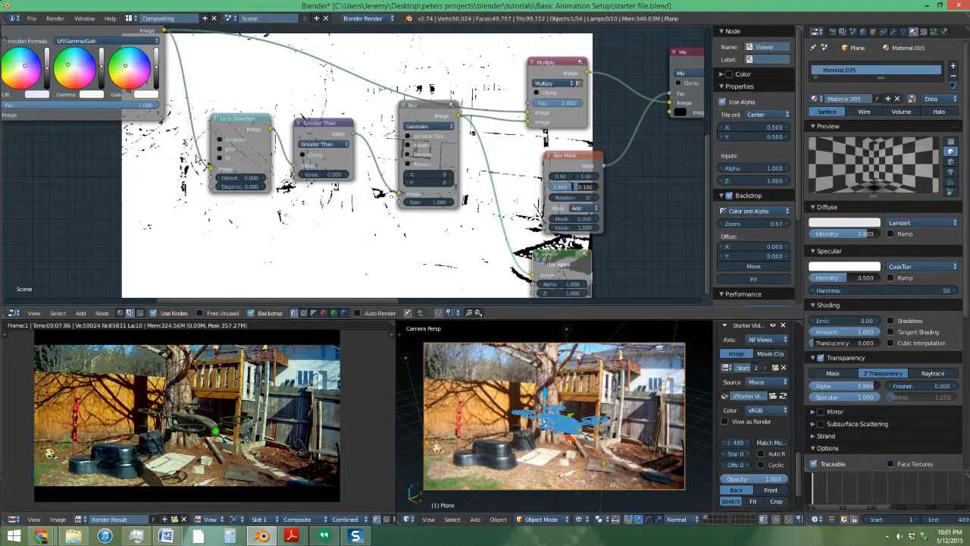
{"action": "middle_click_drag", "start_coordinate": [209, 173], "coordinate": [190, 235]}
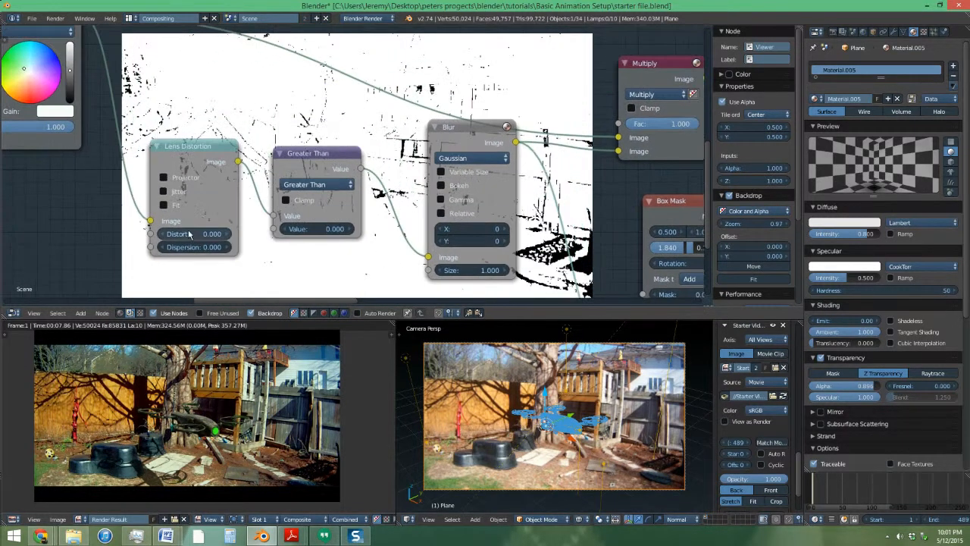
{"action": "left_click", "coordinate": [188, 235]}
{"action": "type", "text": "1"}
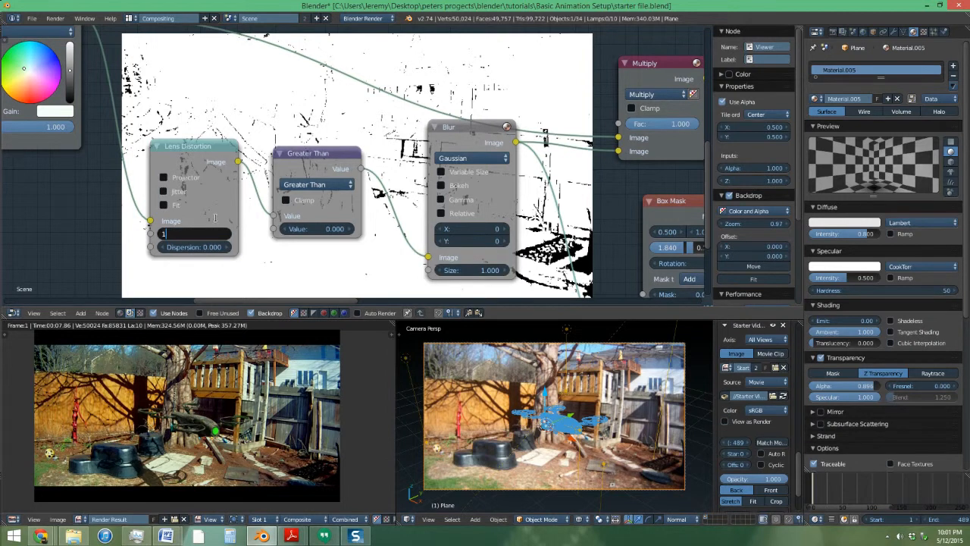
{"action": "key", "text": "Return"}
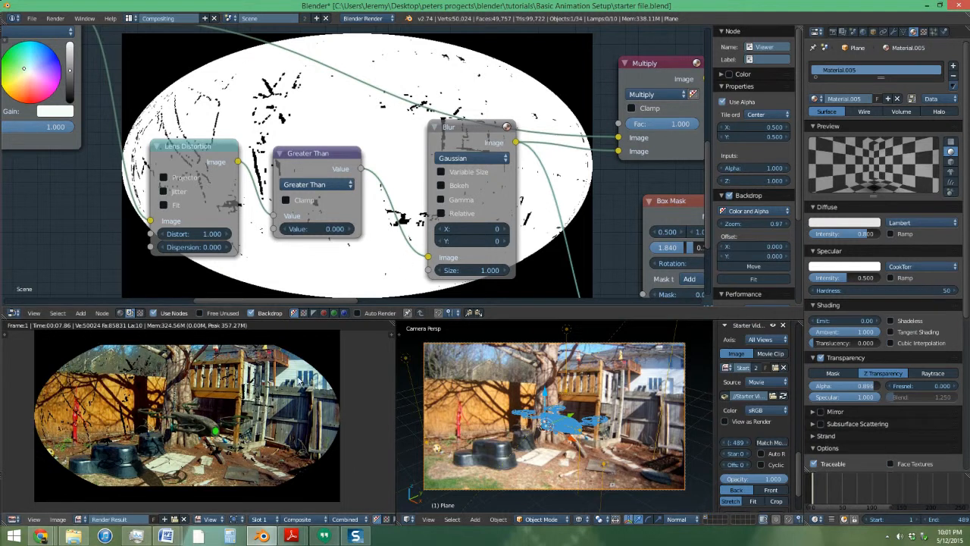
Step: Try a threshold of -0.1 on the Greater Than node and set it back to 0
{"action": "middle_click_drag", "start_coordinate": [297, 384], "coordinate": [240, 406]}
{"action": "scroll", "coordinate": [280, 359], "scroll_direction": "up", "scroll_amount": 1}
{"action": "scroll", "coordinate": [121, 394], "scroll_direction": "up", "scroll_amount": 1}
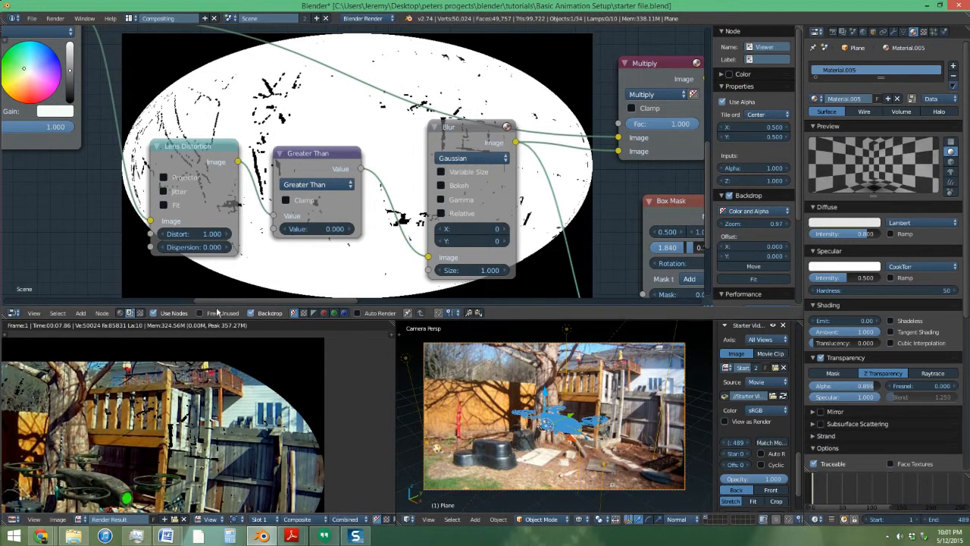
{"action": "middle_click_drag", "start_coordinate": [281, 235], "coordinate": [413, 180]}
{"action": "left_click", "coordinate": [416, 174]}
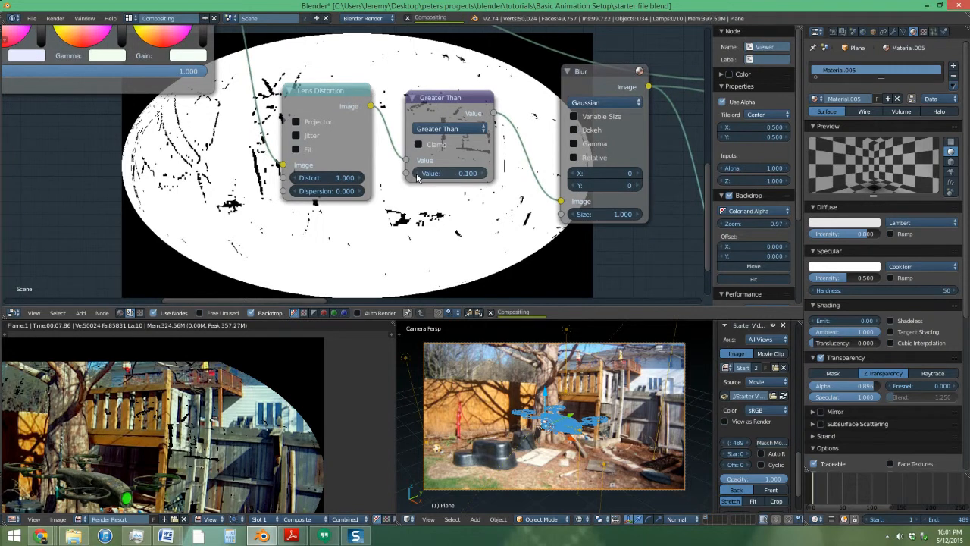
{"action": "left_click", "coordinate": [484, 174]}
{"action": "scroll", "coordinate": [38, 416], "scroll_direction": "down", "scroll_amount": 1}
{"action": "middle_click_drag", "start_coordinate": [38, 416], "coordinate": [267, 389]}
{"action": "scroll", "coordinate": [150, 347], "scroll_direction": "up", "scroll_amount": 4}
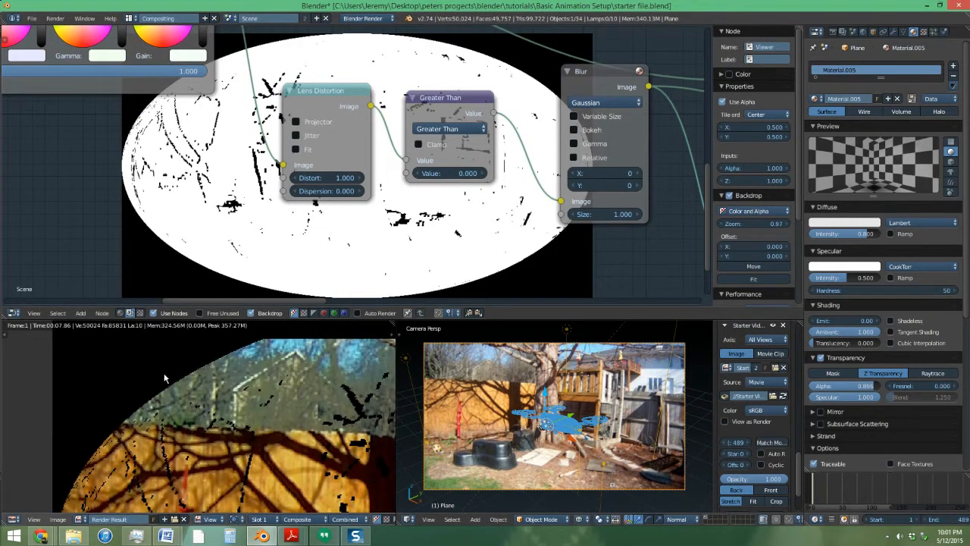
{"action": "scroll", "coordinate": [151, 367], "scroll_direction": "down", "scroll_amount": 4}
{"action": "middle_click_drag", "start_coordinate": [196, 393], "coordinate": [106, 348]}
Step: Set the Multiply node's factor to 0.9 to lighten the darkened edges
{"action": "middle_click_drag", "start_coordinate": [580, 135], "coordinate": [209, 203]}
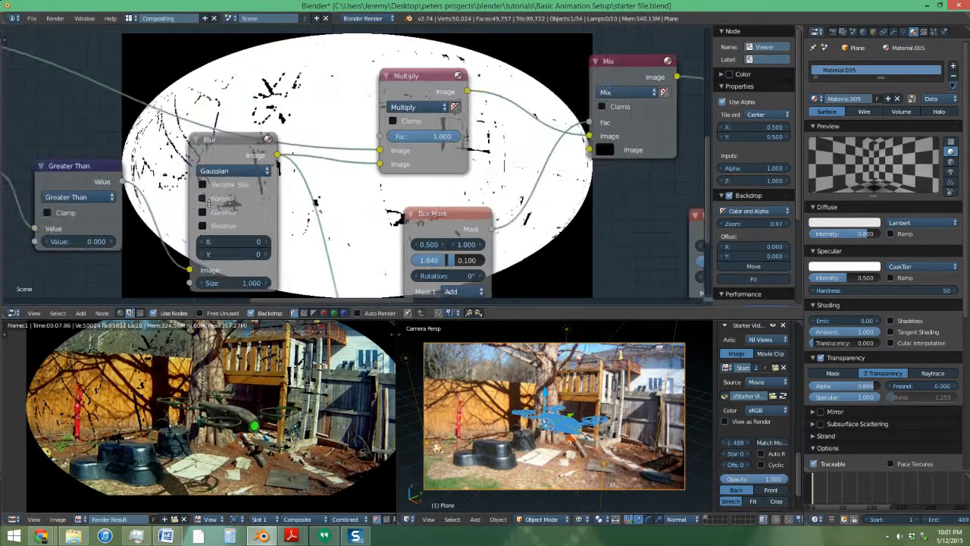
{"action": "scroll", "coordinate": [208, 203], "scroll_direction": "up", "scroll_amount": 1}
{"action": "scroll", "coordinate": [353, 143], "scroll_direction": "up", "scroll_amount": 2}
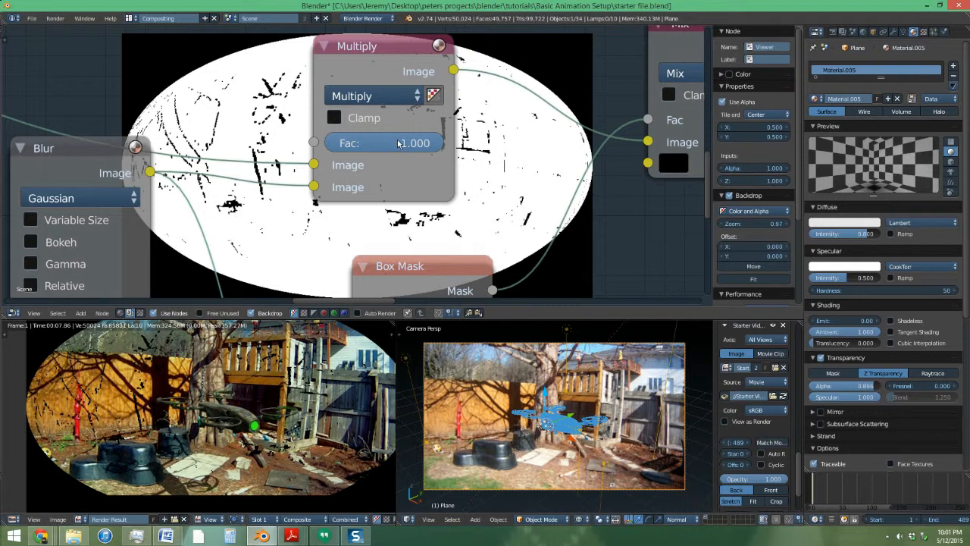
{"action": "left_click_drag", "start_coordinate": [353, 142], "coordinate": [343, 143]}
{"action": "middle_click_drag", "start_coordinate": [254, 364], "coordinate": [259, 405]}
{"action": "left_click_drag", "start_coordinate": [419, 142], "coordinate": [416, 141]}
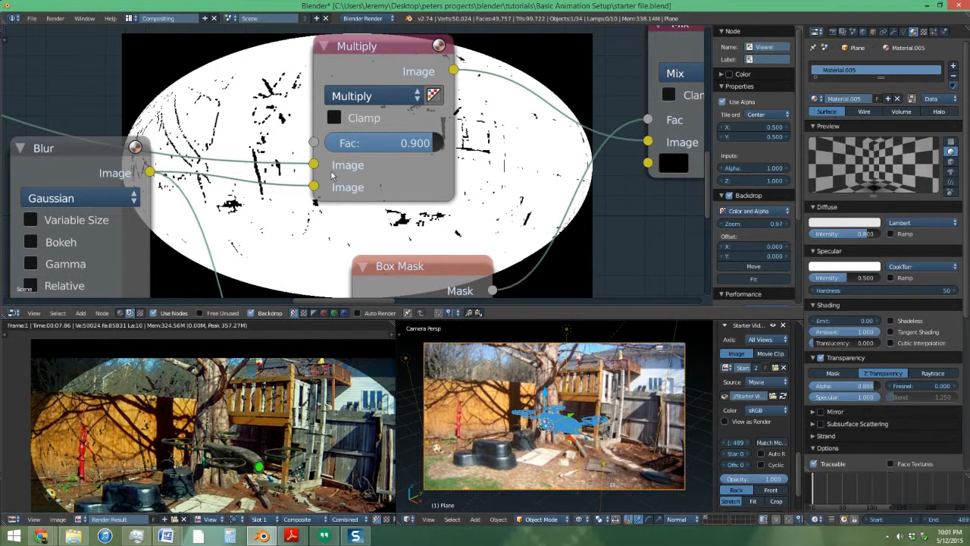
Step: Set the Blur node's size to 43 in X and 42 in Y to soften the vignette edge
{"action": "scroll", "coordinate": [416, 211], "scroll_direction": "down", "scroll_amount": 2}
{"action": "middle_click_drag", "start_coordinate": [290, 214], "coordinate": [601, 124]}
{"action": "scroll", "coordinate": [496, 200], "scroll_direction": "up", "scroll_amount": 4}
{"action": "middle_click_drag", "start_coordinate": [497, 200], "coordinate": [490, 194]}
{"action": "middle_click_drag", "start_coordinate": [76, 388], "coordinate": [162, 334]}
{"action": "scroll", "coordinate": [206, 431], "scroll_direction": "up", "scroll_amount": 6}
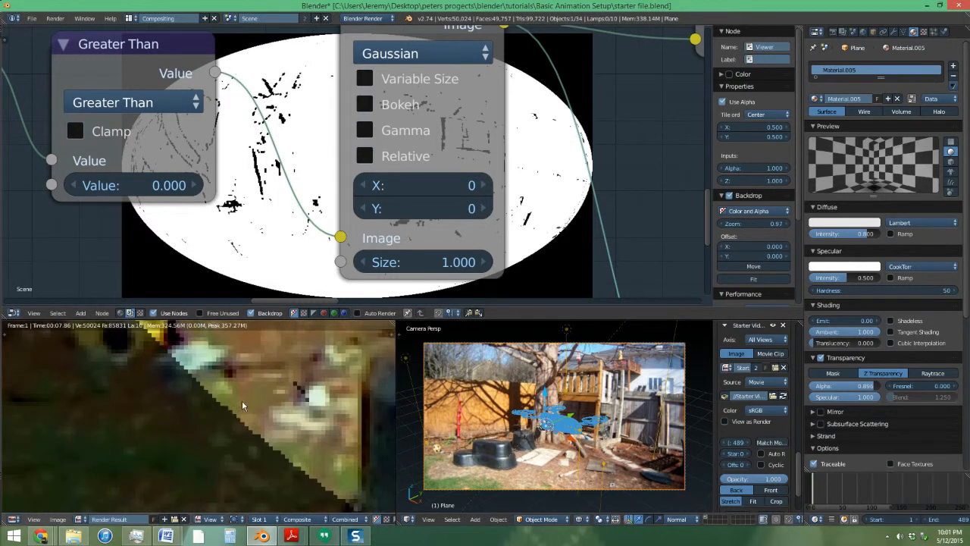
{"action": "scroll", "coordinate": [178, 390], "scroll_direction": "down", "scroll_amount": 6}
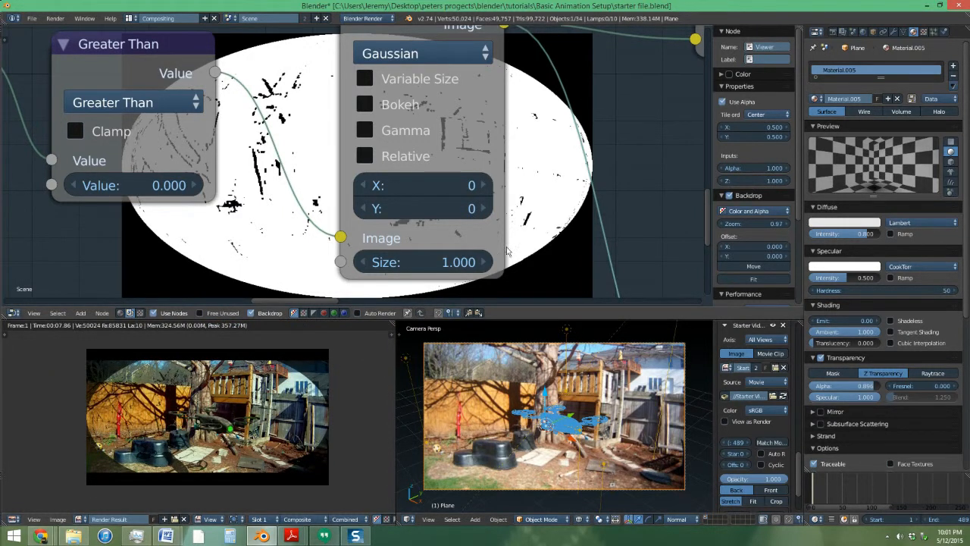
{"action": "left_click_drag", "start_coordinate": [425, 218], "coordinate": [457, 185]}
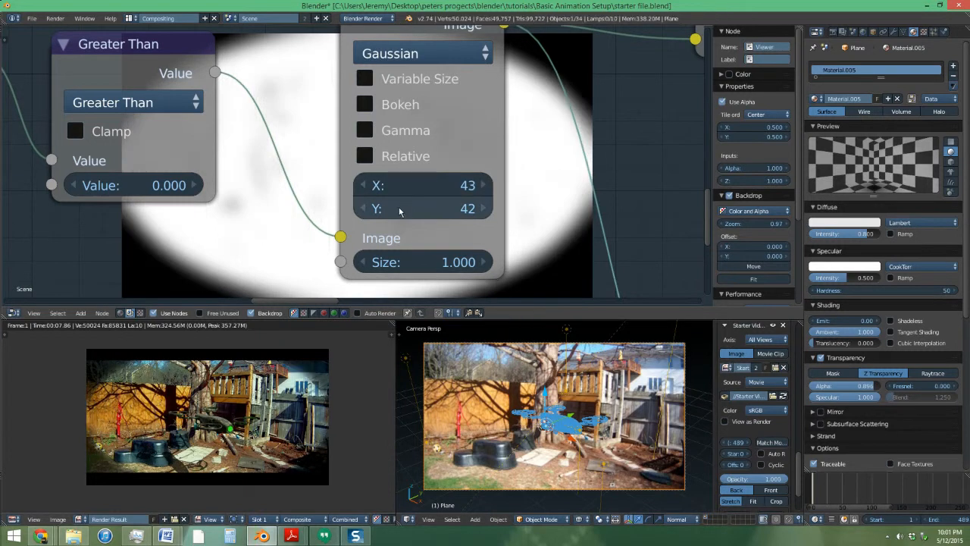
Step: Try raising the Greater Than node's threshold to 0.1 with the blurred mask, and return it to 0
{"action": "scroll", "coordinate": [116, 387], "scroll_direction": "up", "scroll_amount": 4}
{"action": "scroll", "coordinate": [120, 387], "scroll_direction": "down", "scroll_amount": 1}
{"action": "middle_click_drag", "start_coordinate": [120, 386], "coordinate": [123, 426]}
{"action": "scroll", "coordinate": [165, 222], "scroll_direction": "down", "scroll_amount": 1}
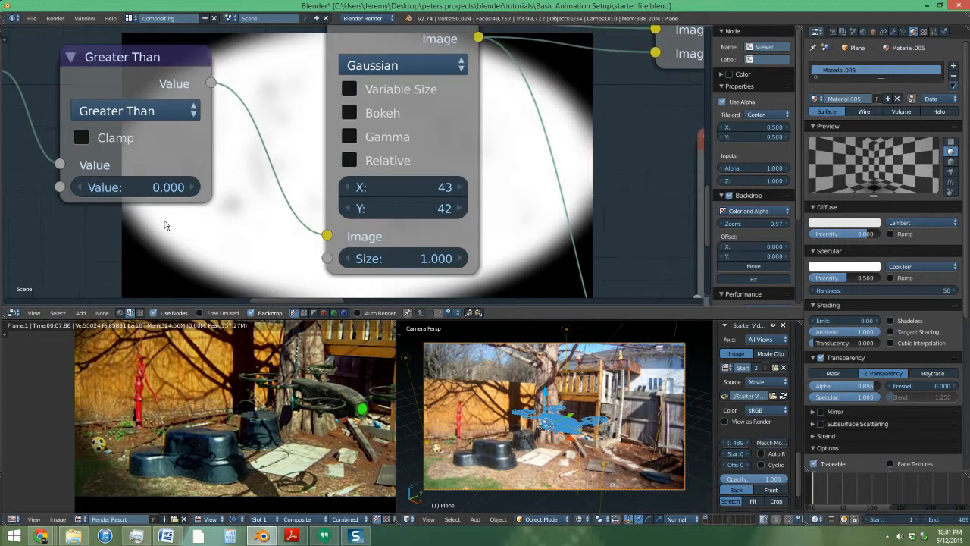
{"action": "scroll", "coordinate": [260, 385], "scroll_direction": "down", "scroll_amount": 2}
{"action": "middle_click_drag", "start_coordinate": [347, 177], "coordinate": [397, 167]}
{"action": "scroll", "coordinate": [225, 174], "scroll_direction": "up", "scroll_amount": 1}
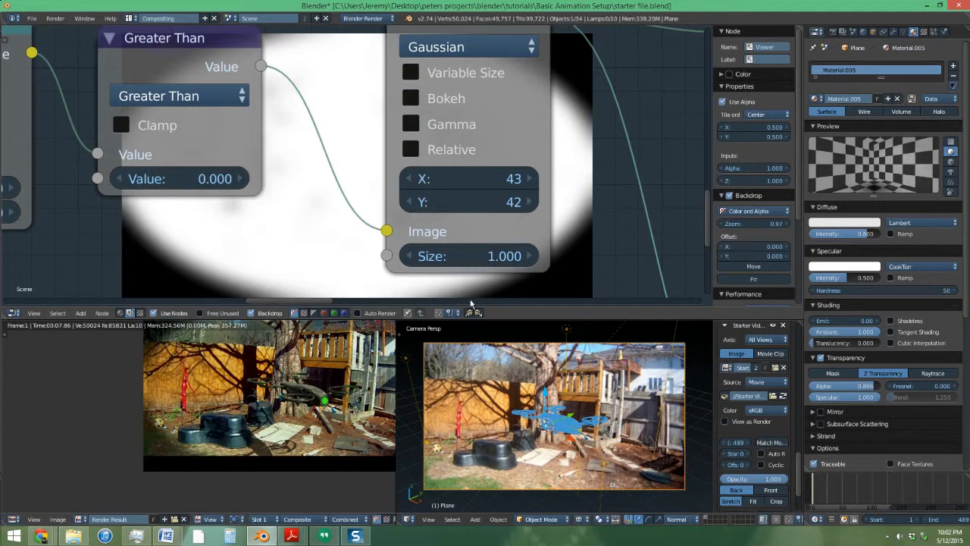
{"action": "left_click", "coordinate": [243, 179]}
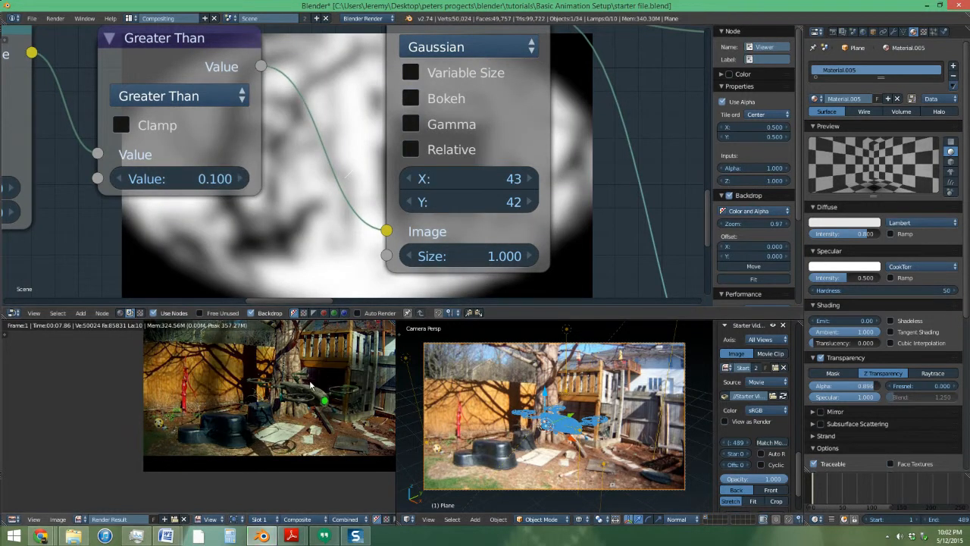
{"action": "middle_click_drag", "start_coordinate": [301, 188], "coordinate": [414, 197]}
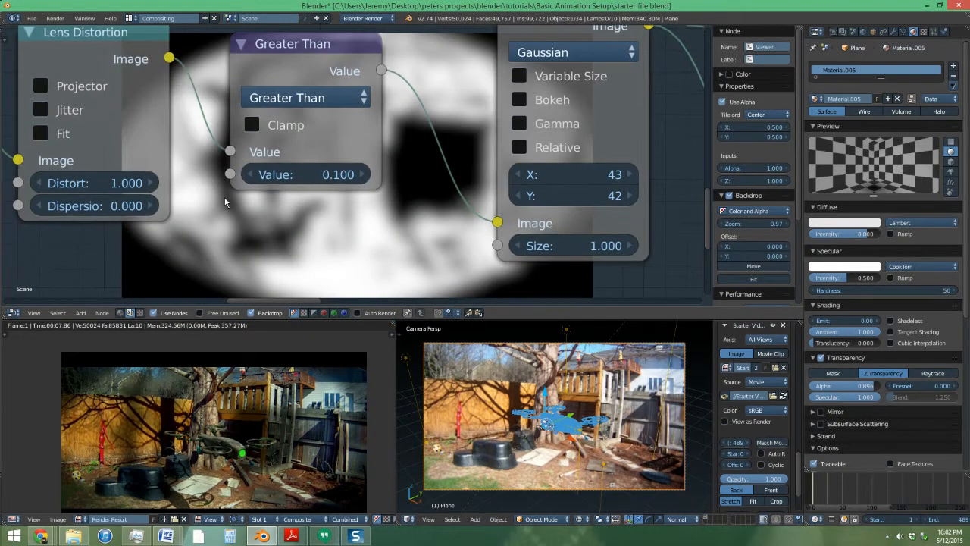
{"action": "left_click", "coordinate": [247, 175]}
Step: Move the second Box Mask node to sit directly beneath the first letterbox Mix node
{"action": "scroll", "coordinate": [428, 227], "scroll_direction": "down", "scroll_amount": 3}
{"action": "scroll", "coordinate": [421, 219], "scroll_direction": "down", "scroll_amount": 3}
{"action": "scroll", "coordinate": [403, 214], "scroll_direction": "up", "scroll_amount": 3}
{"action": "scroll", "coordinate": [402, 214], "scroll_direction": "down", "scroll_amount": 3}
{"action": "middle_click_drag", "start_coordinate": [412, 202], "coordinate": [235, 211]}
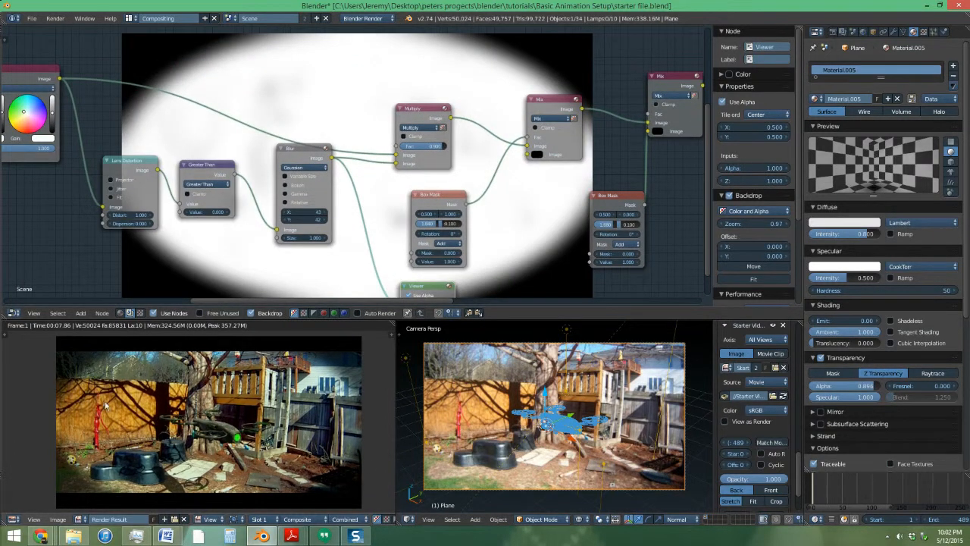
{"action": "scroll", "coordinate": [479, 195], "scroll_direction": "down", "scroll_amount": 2}
{"action": "middle_click_drag", "start_coordinate": [485, 195], "coordinate": [166, 259]}
{"action": "left_click_drag", "start_coordinate": [274, 269], "coordinate": [223, 259]}
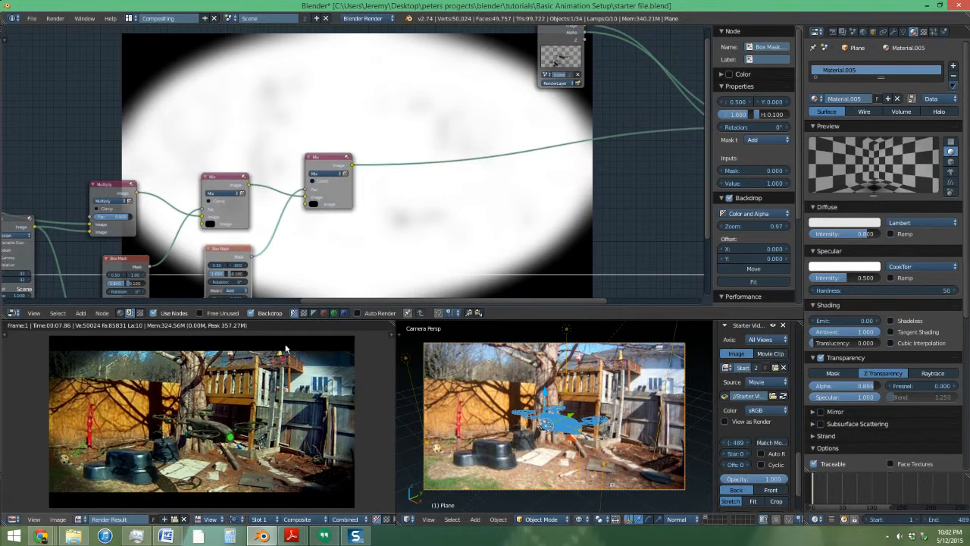
{"action": "middle_click_drag", "start_coordinate": [227, 250], "coordinate": [636, 187]}
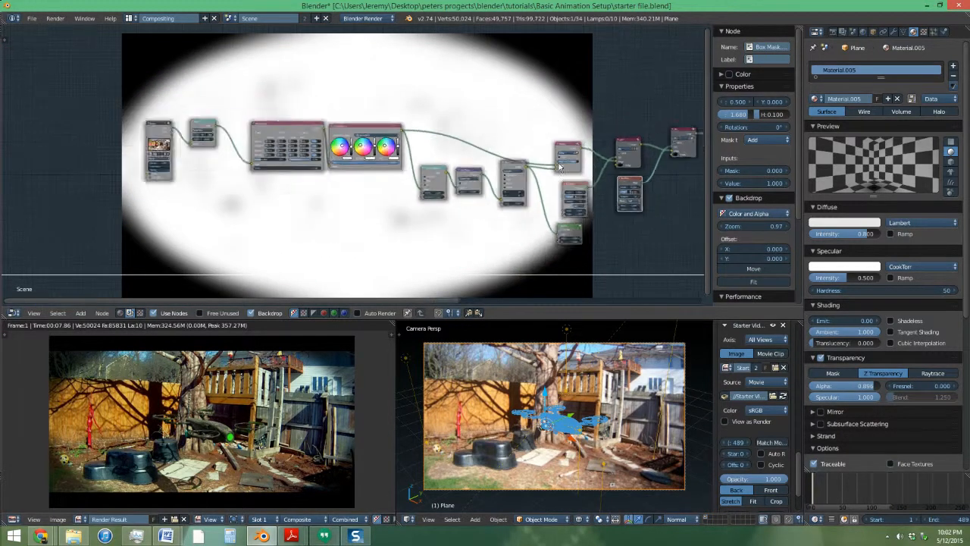
{"action": "middle_click_drag", "start_coordinate": [515, 173], "coordinate": [292, 183]}
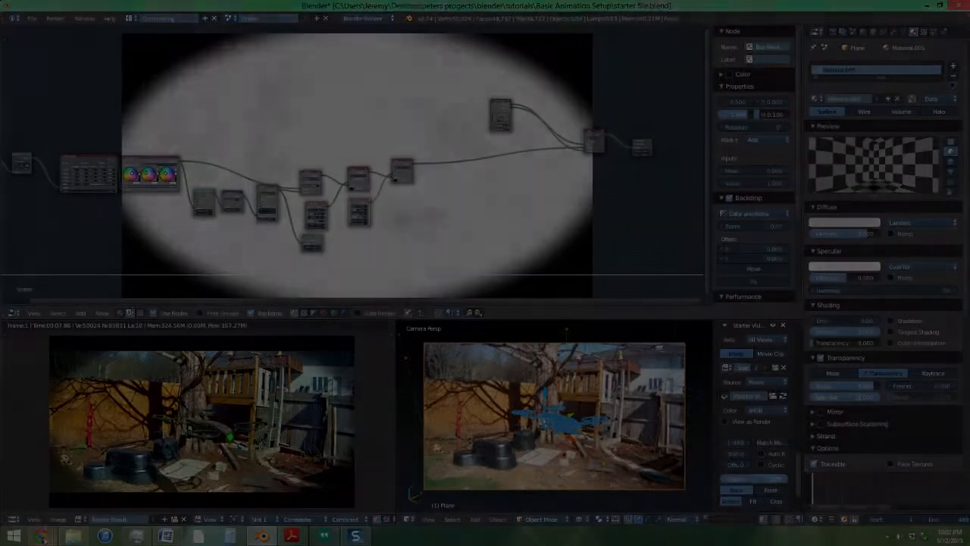